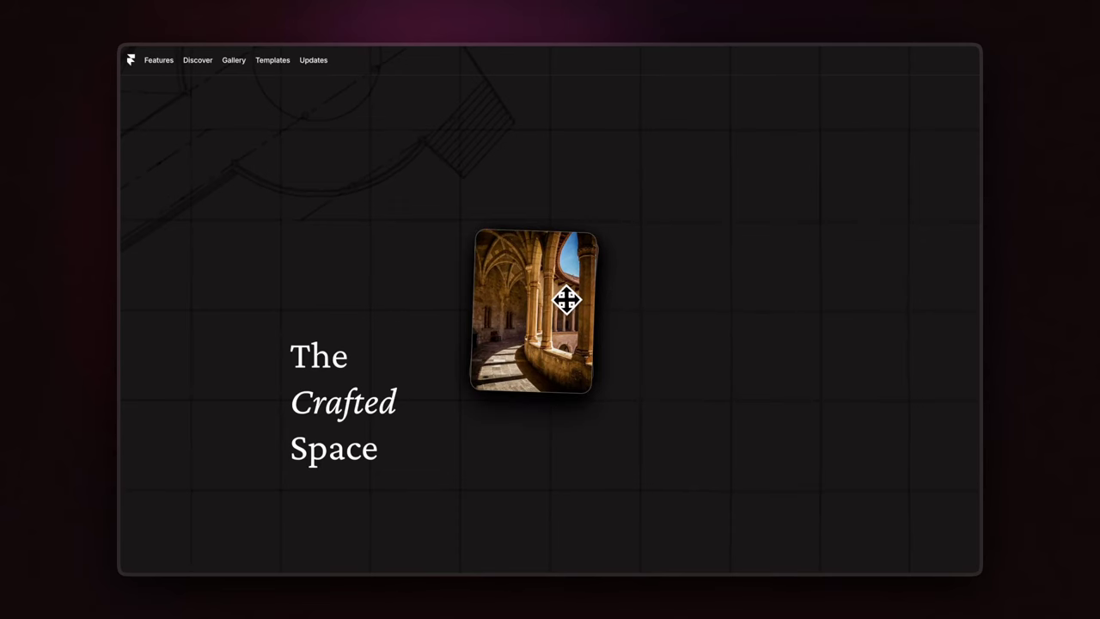
Explore the finished draggable hero section by moving around its photo canvas and "The Crafted Space" heading
click(566, 299)
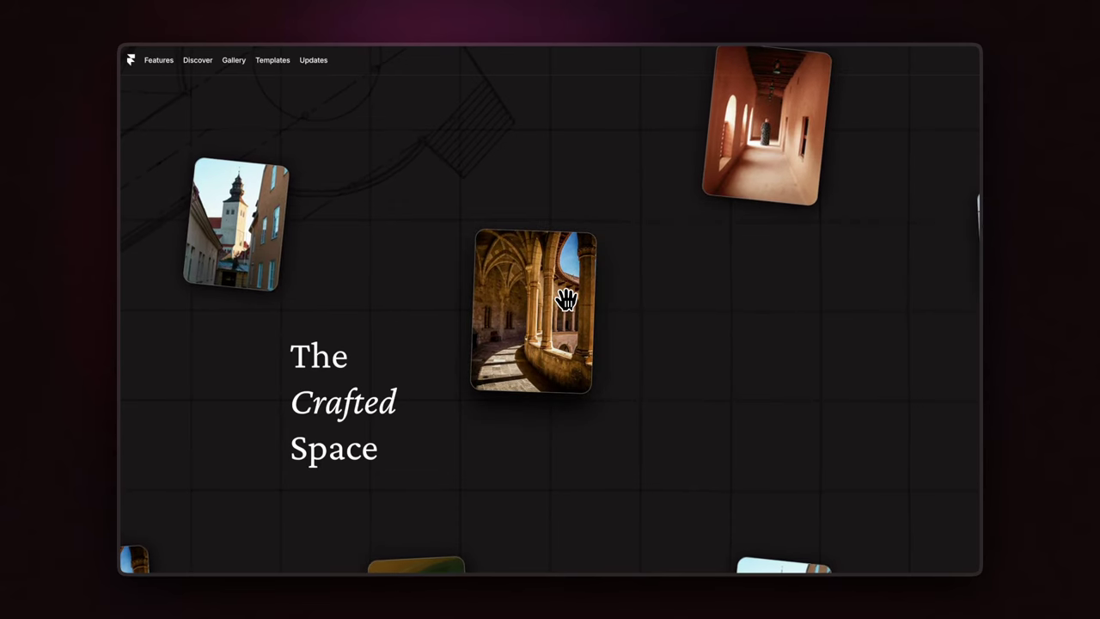
drag(781, 265, 639, 428)
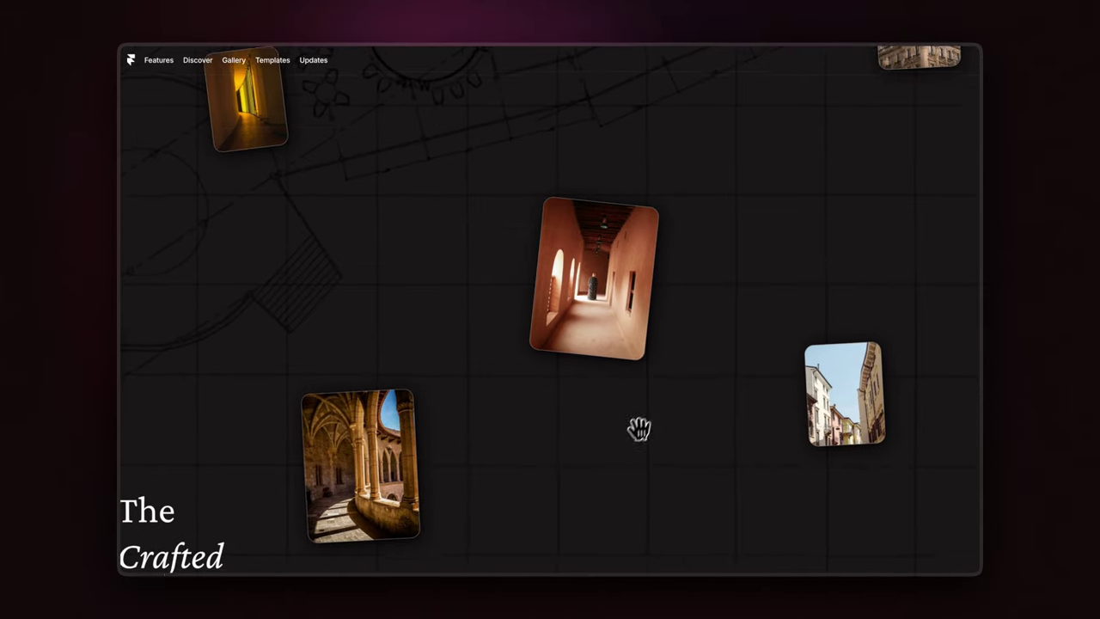
drag(368, 158, 591, 287)
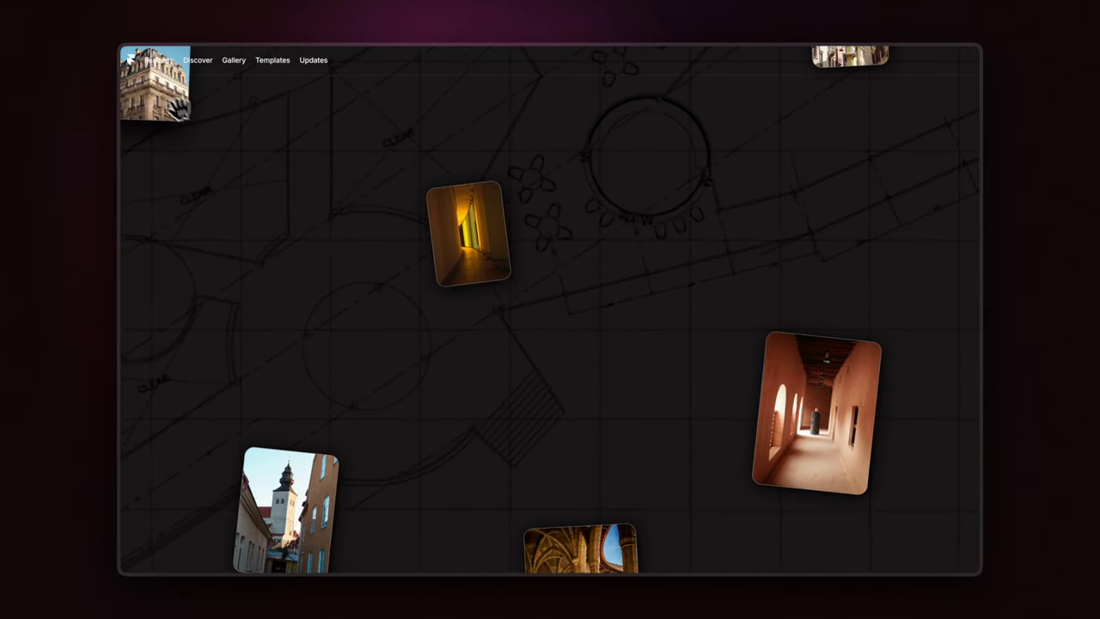
drag(178, 110, 290, 302)
drag(478, 255, 411, 99)
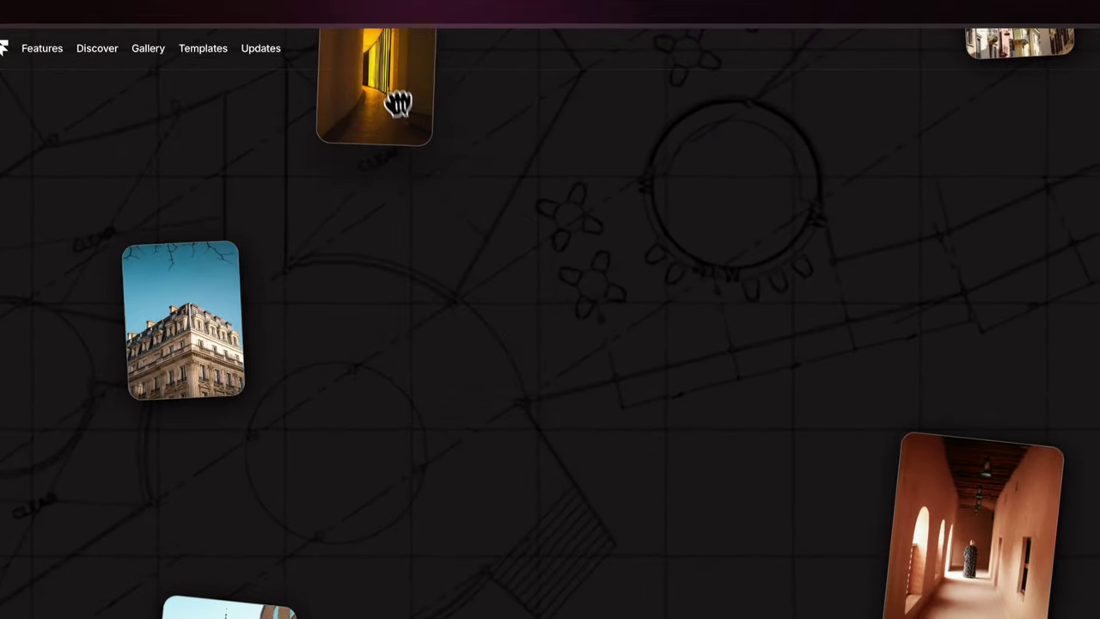
drag(448, 612, 527, 338)
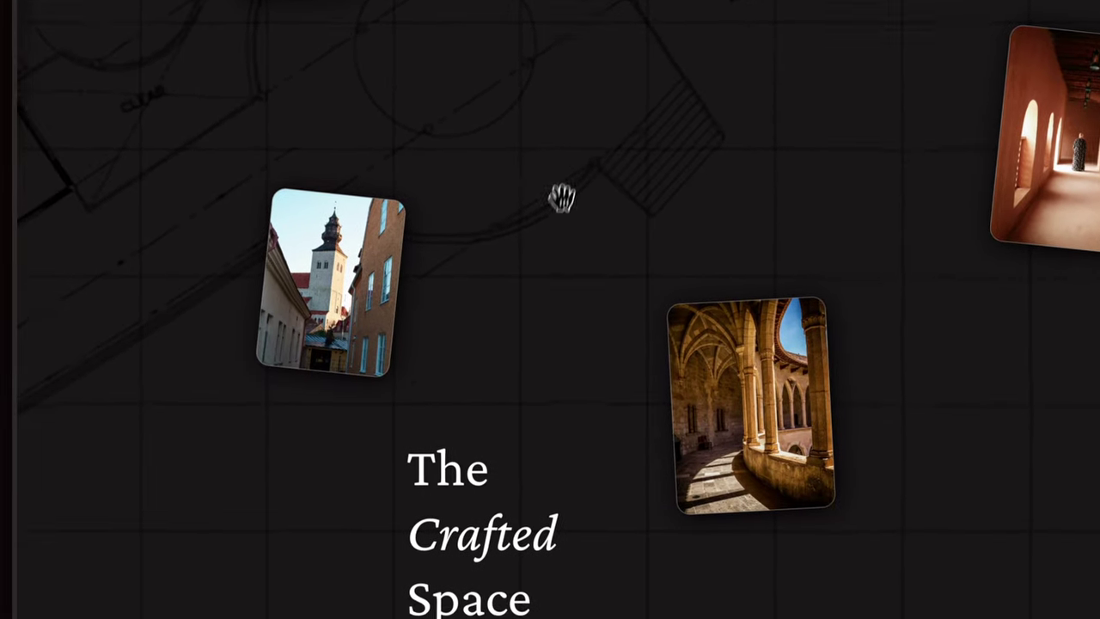
drag(442, 236, 213, 442)
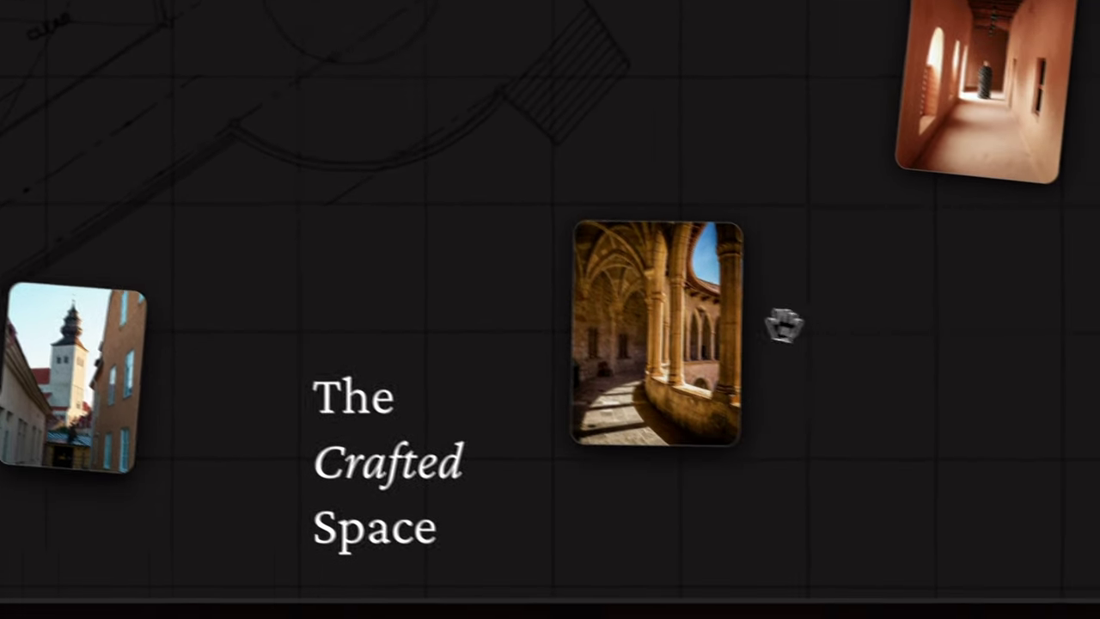
drag(784, 325, 857, 307)
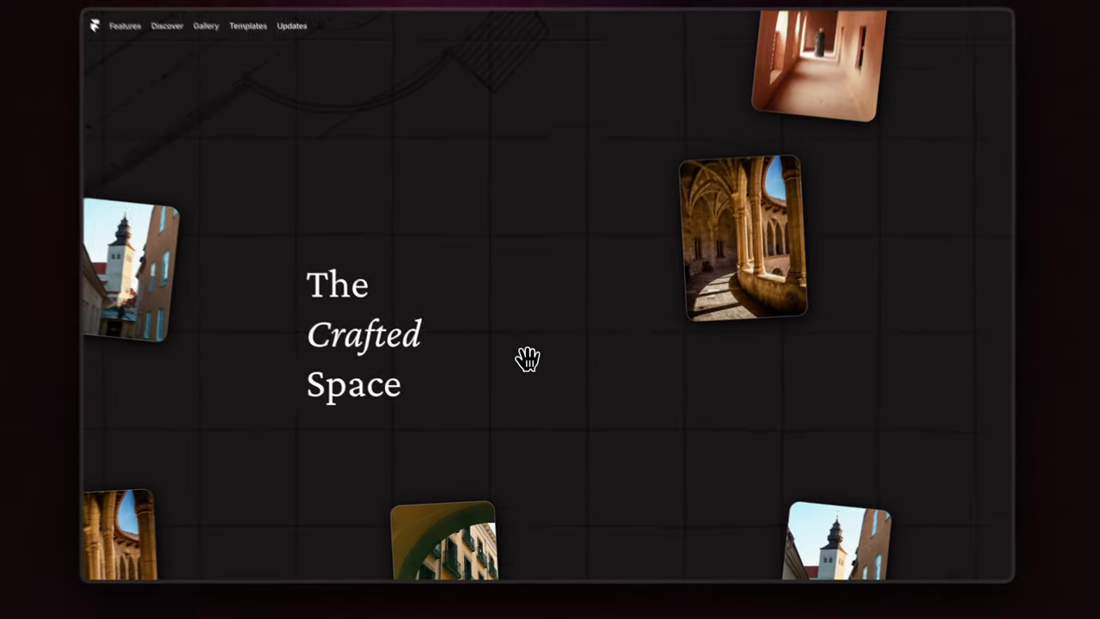
scroll(626, 452, down, 5)
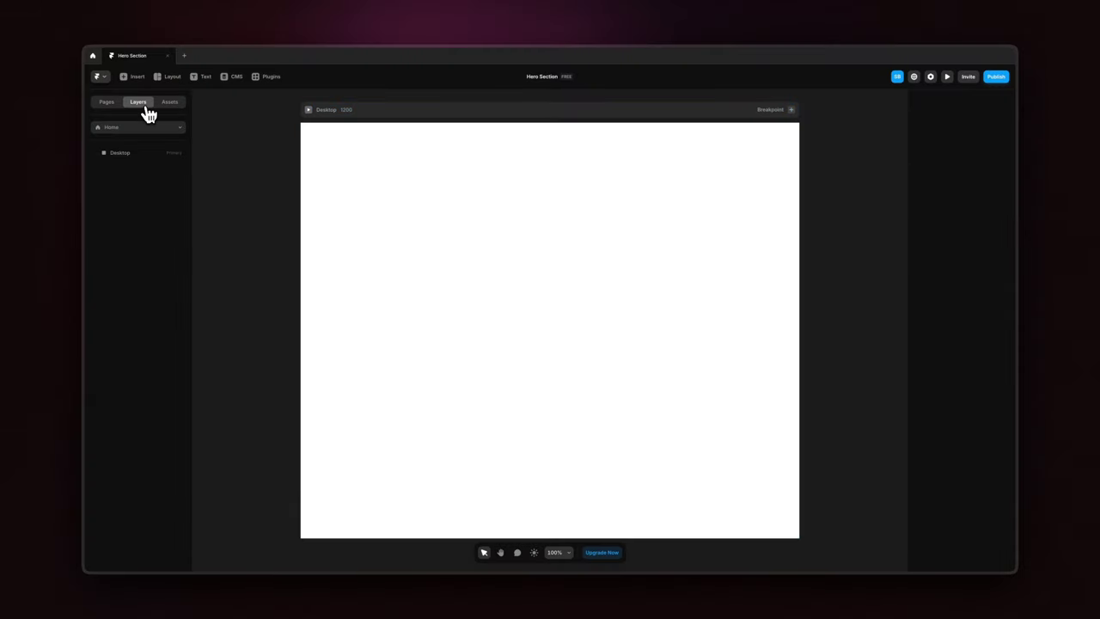
Set the Desktop breakpoint's fill to #1A1A1A and add a vertical stack layout to it
click(143, 152)
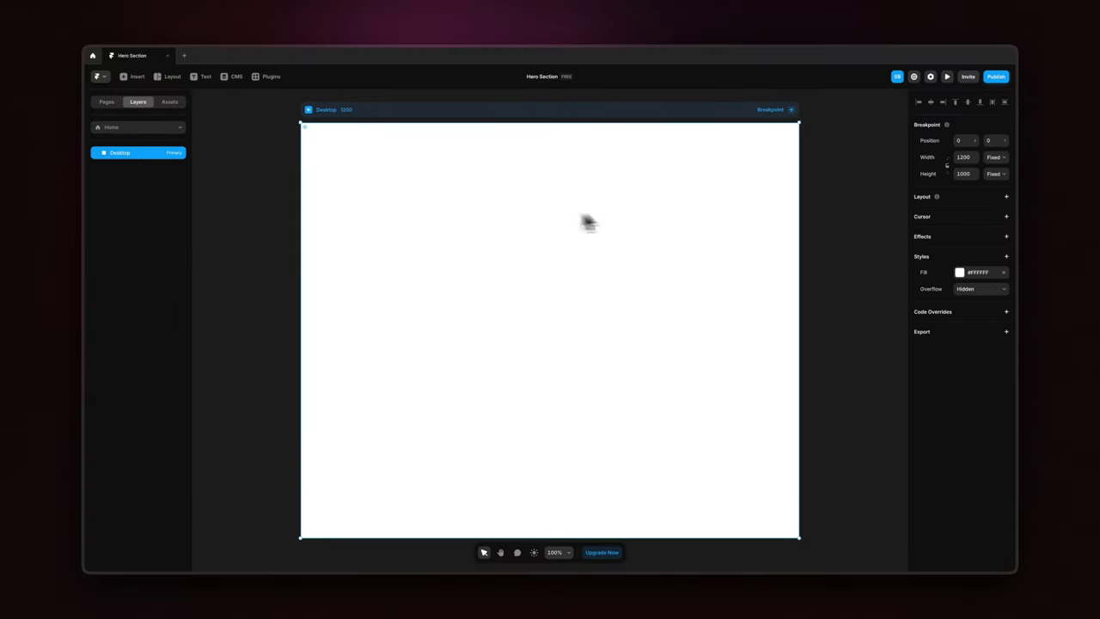
click(966, 275)
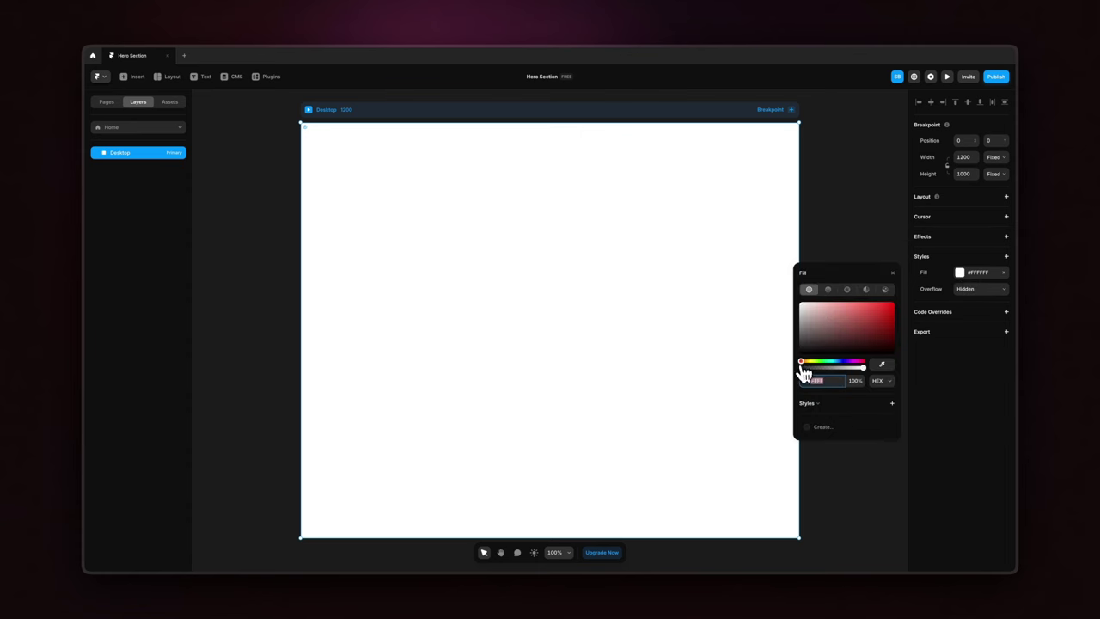
drag(804, 351, 799, 361)
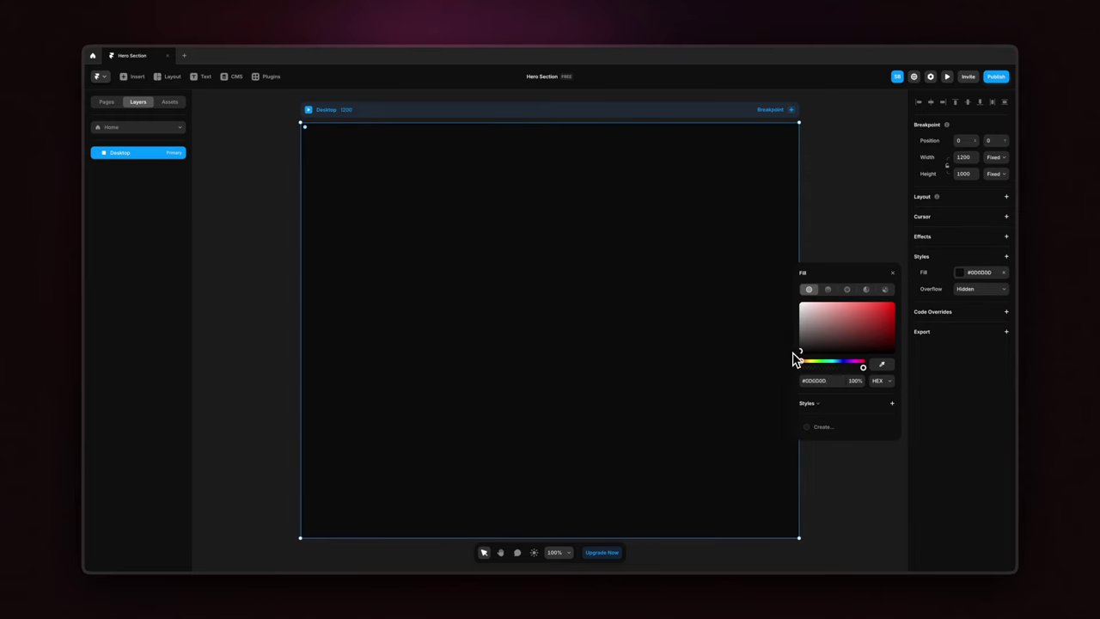
click(898, 276)
click(856, 280)
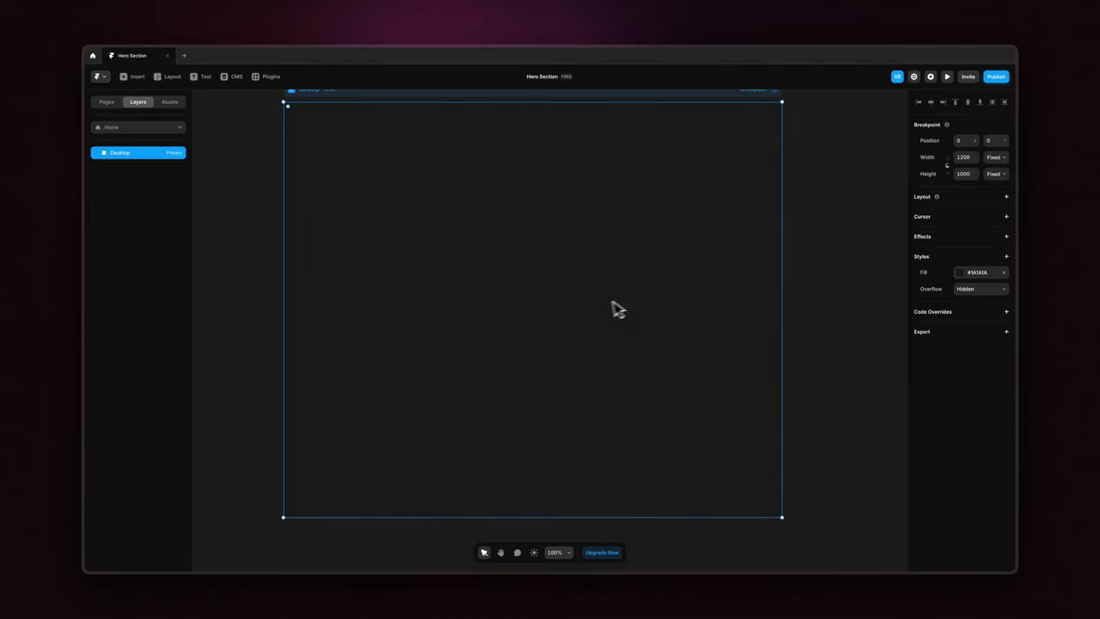
click(1005, 197)
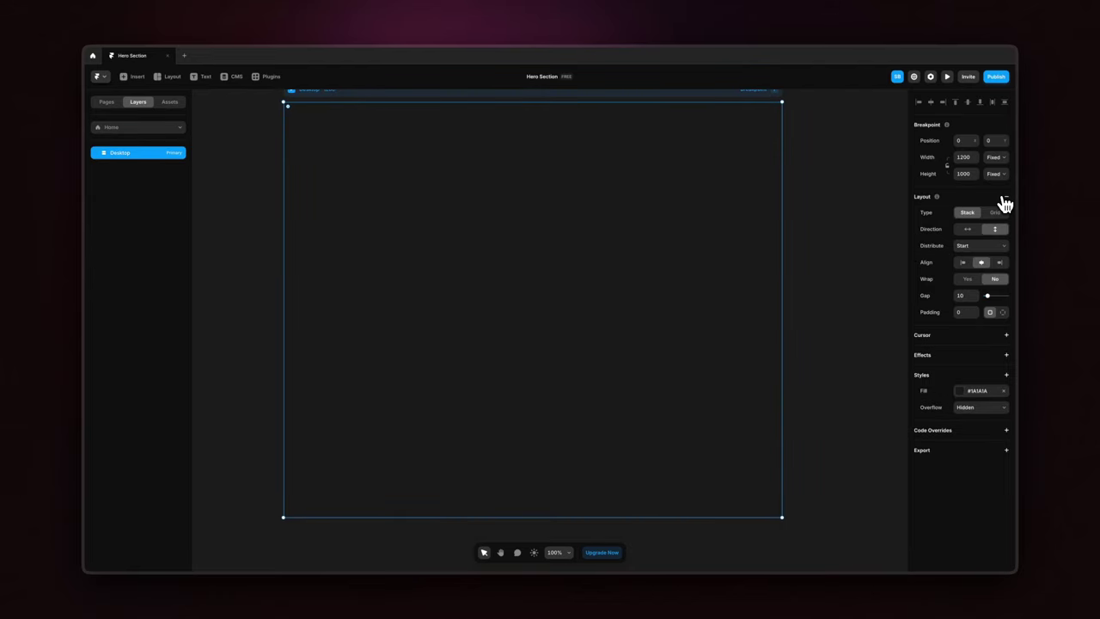
click(815, 265)
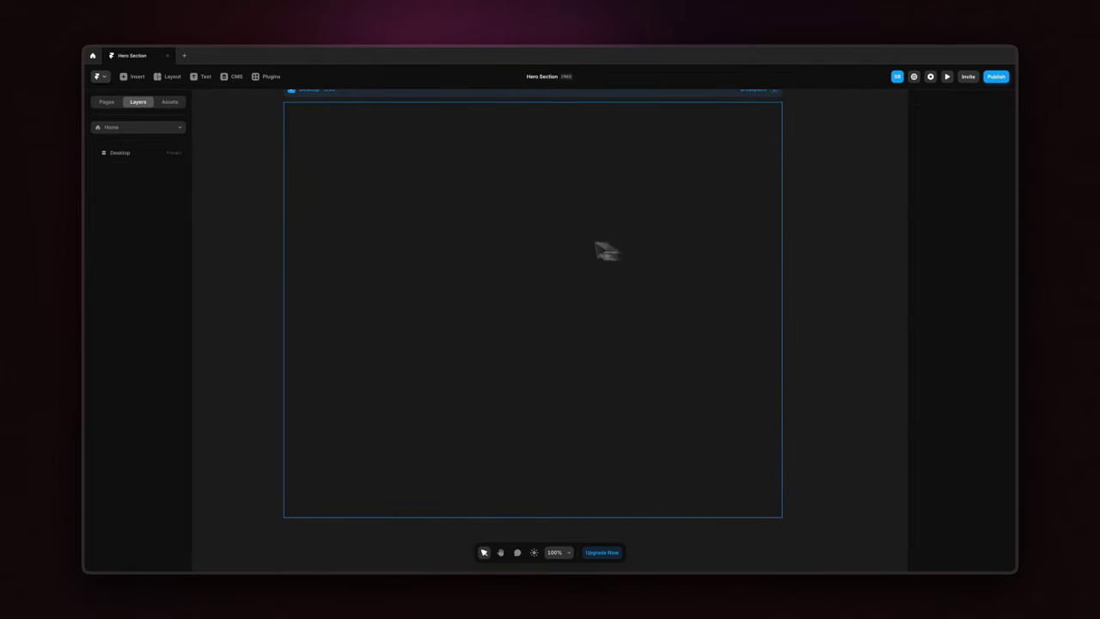
Create a frame inside Desktop with its width set to Fill and its height to the viewport at 100vh
key(f)
drag(424, 202, 626, 348)
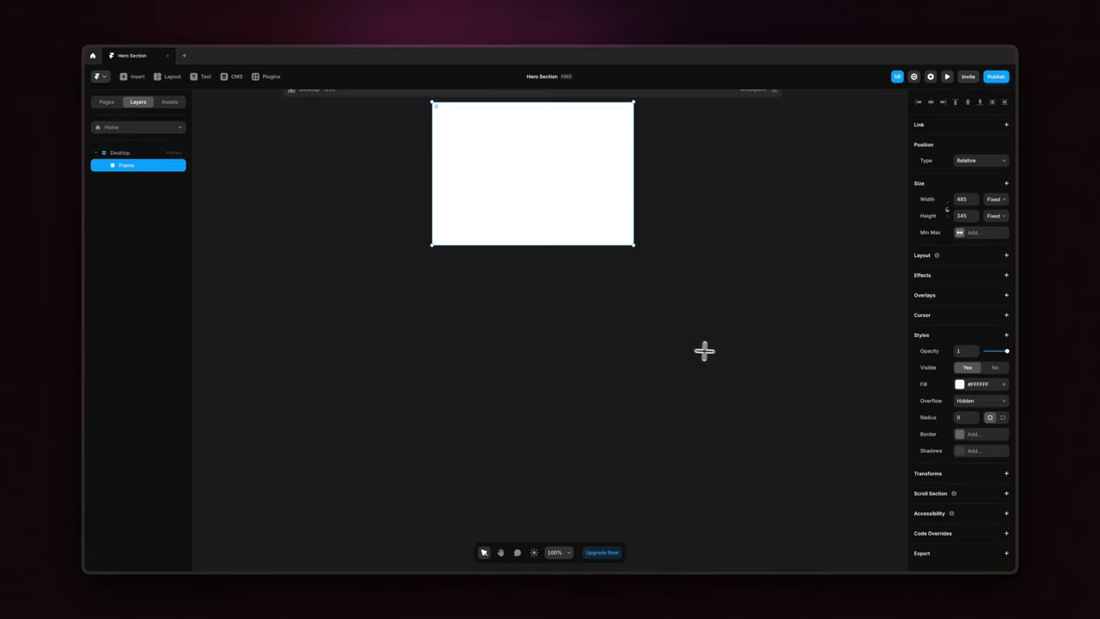
click(995, 199)
click(988, 218)
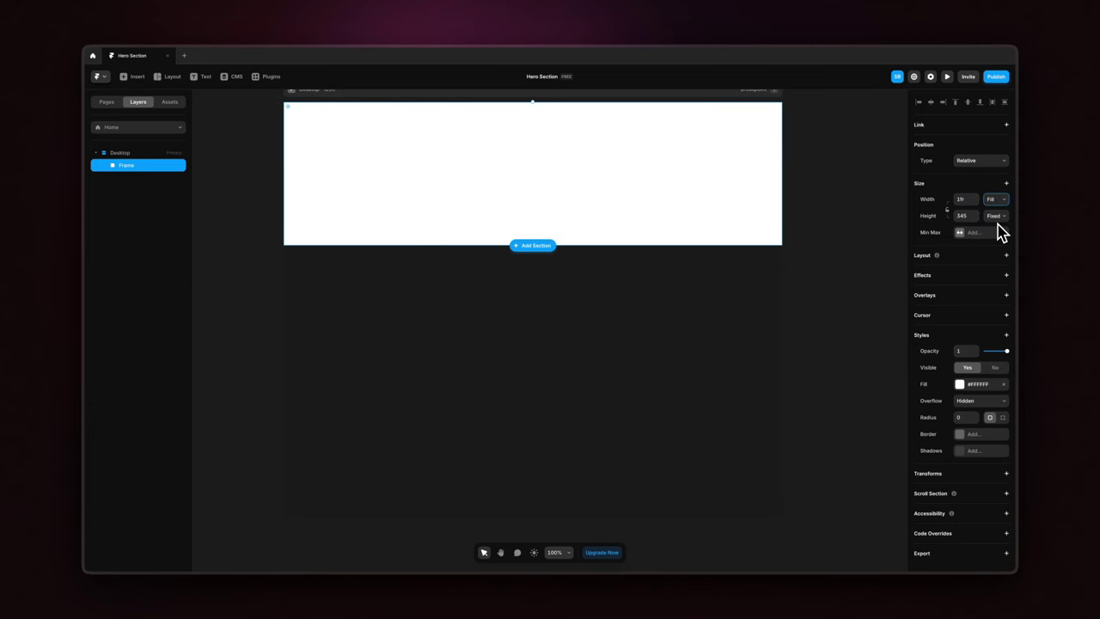
click(995, 216)
click(1000, 252)
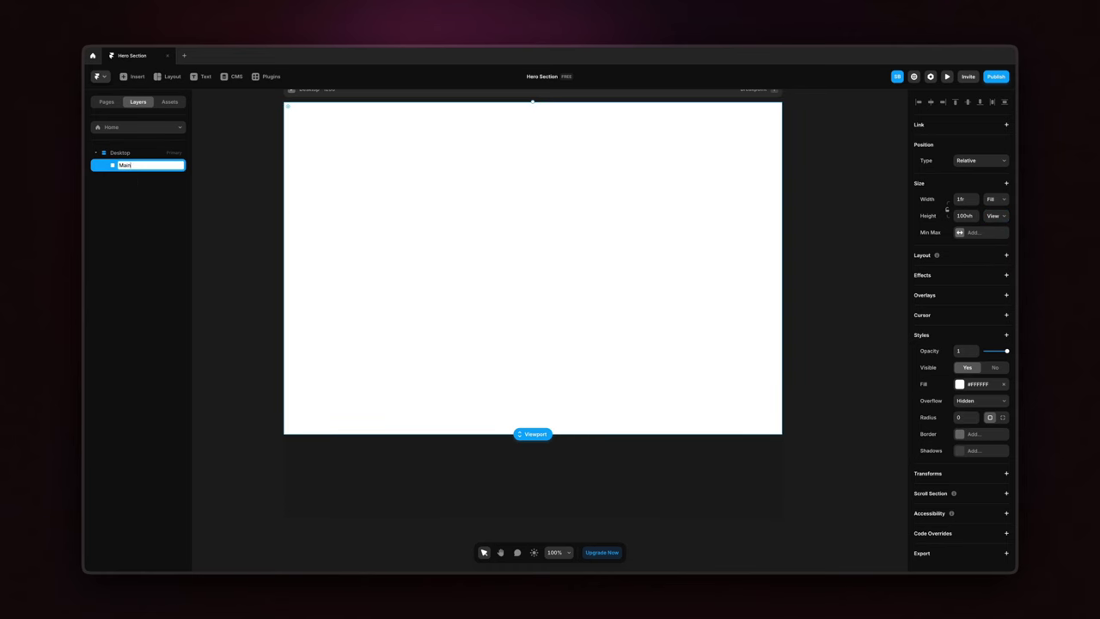
Rename the frame Main Container and add a horizontal, centred stack layout to it
click(250, 218)
click(393, 172)
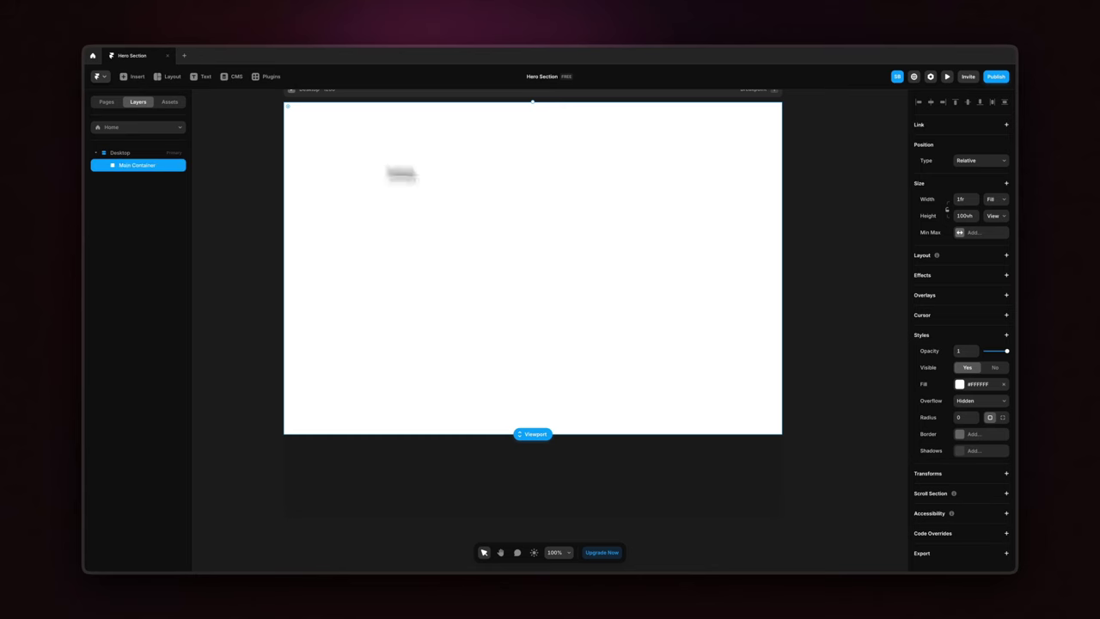
click(1005, 255)
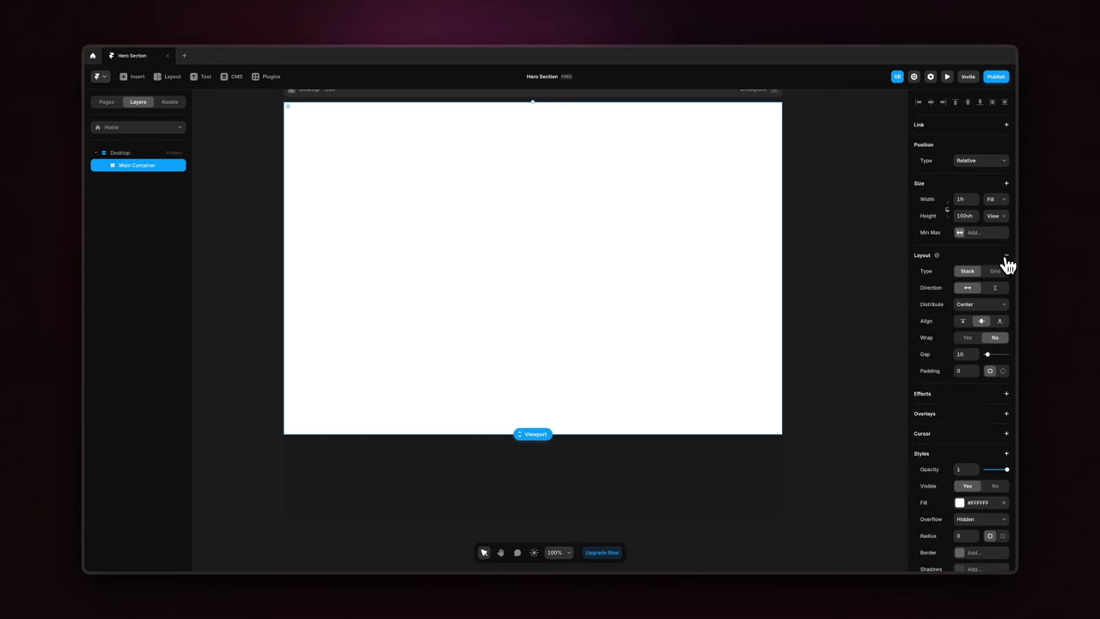
Set the Desktop breakpoint's height to Fit
click(159, 155)
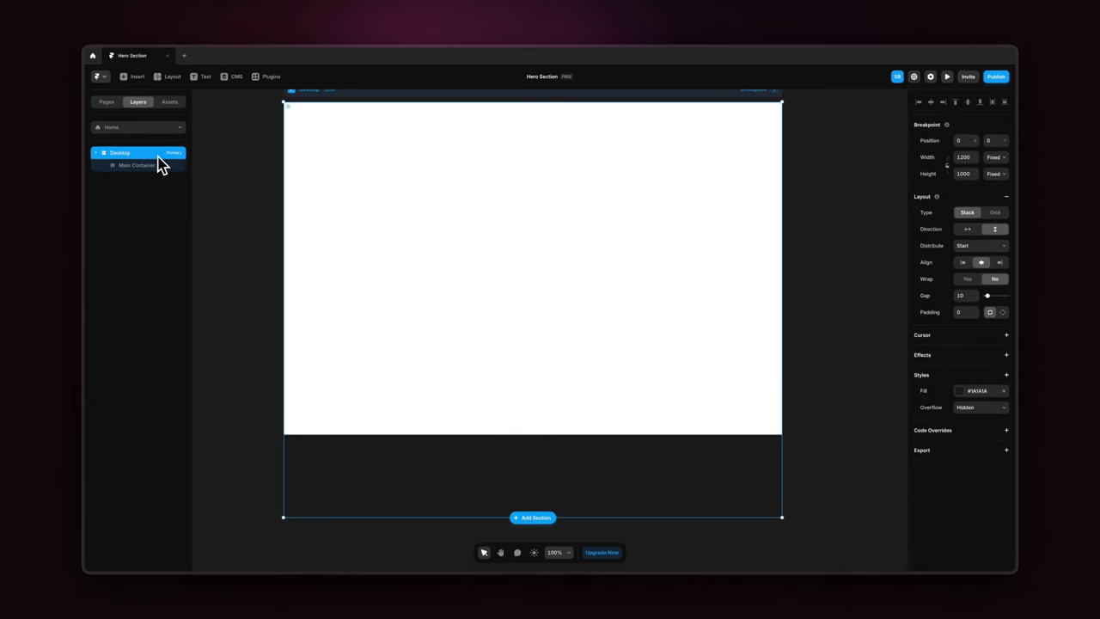
click(995, 175)
click(997, 214)
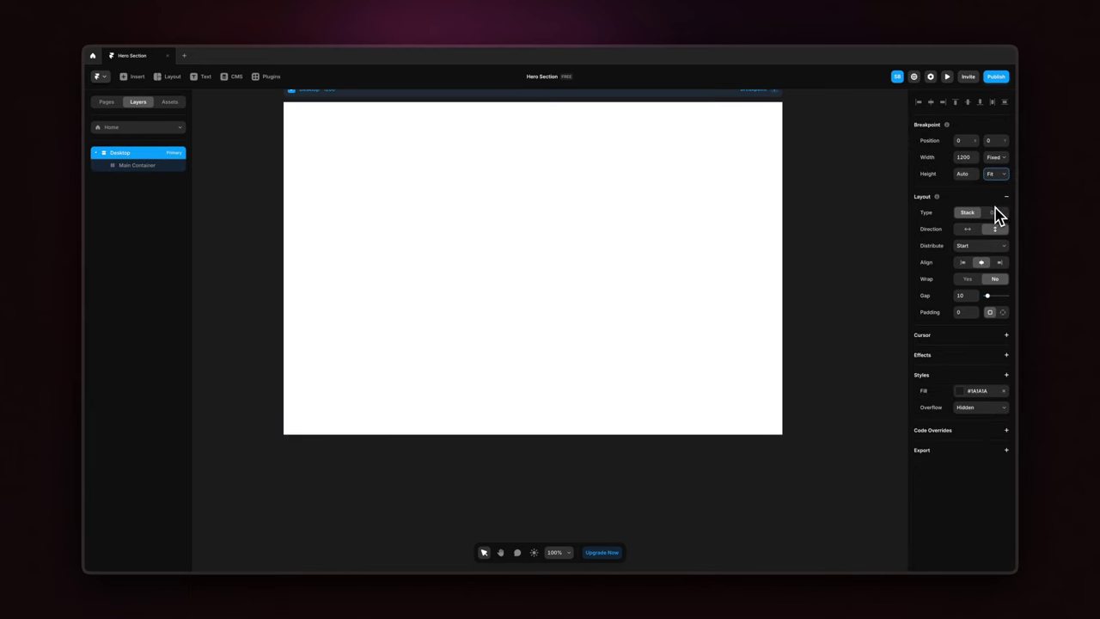
Remove the white fill from Main Container
click(825, 350)
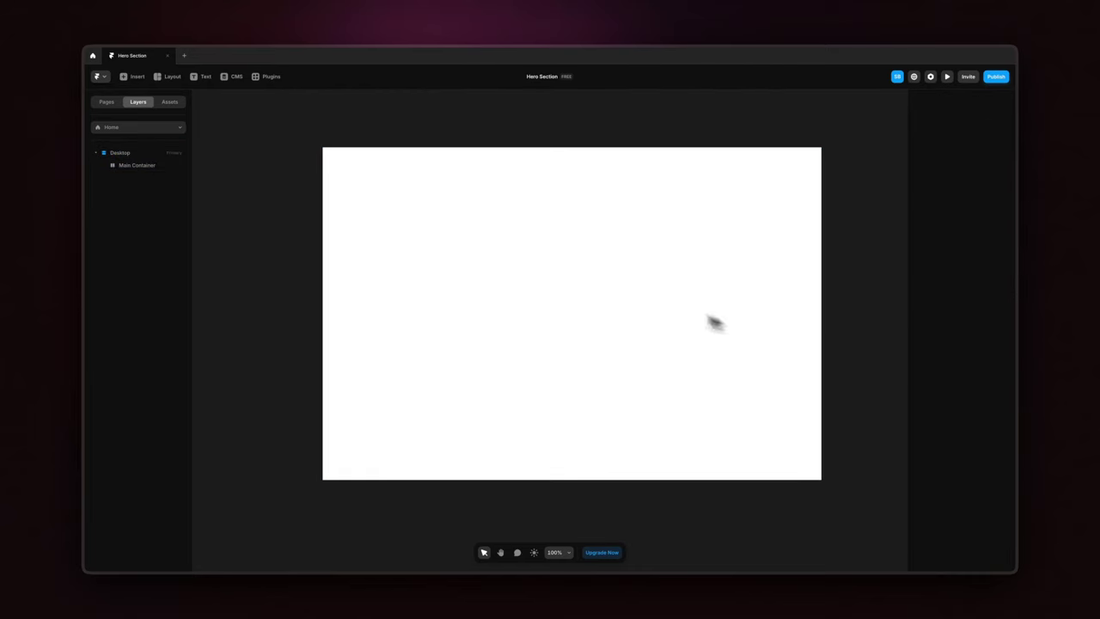
click(631, 296)
click(1006, 506)
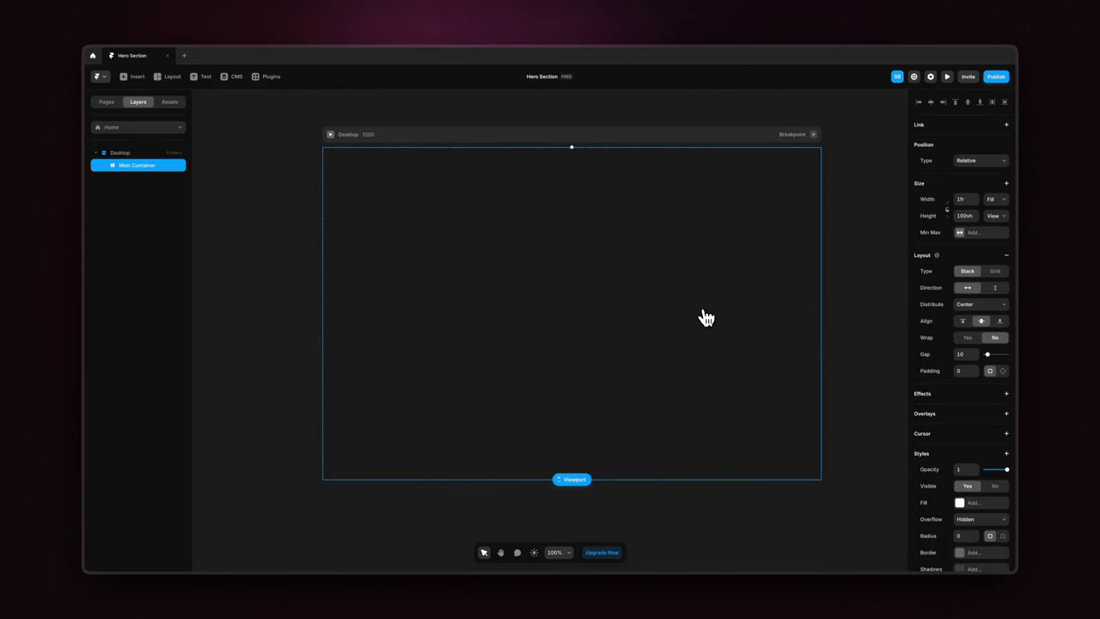
Draw a frame of about 370 by 250 px in the centre of Main Container and name it Draggable Space
key(f)
drag(496, 262, 648, 364)
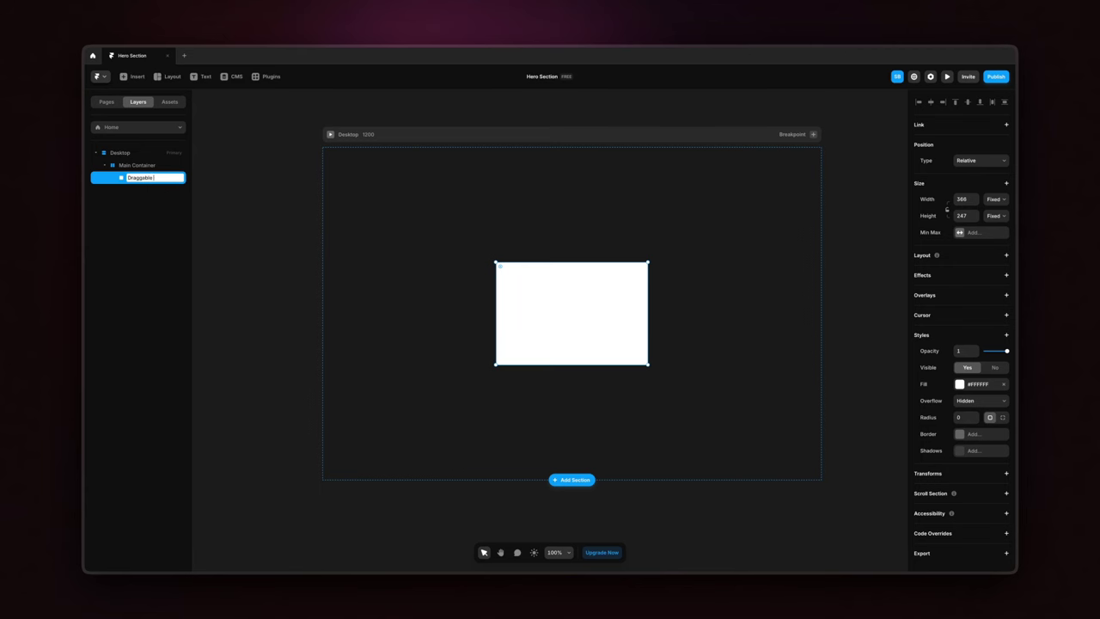
click(222, 228)
Enlarge the Draggable Space frame to a width of 3000 and a height of 3000
click(578, 306)
scroll(645, 278, down, 3)
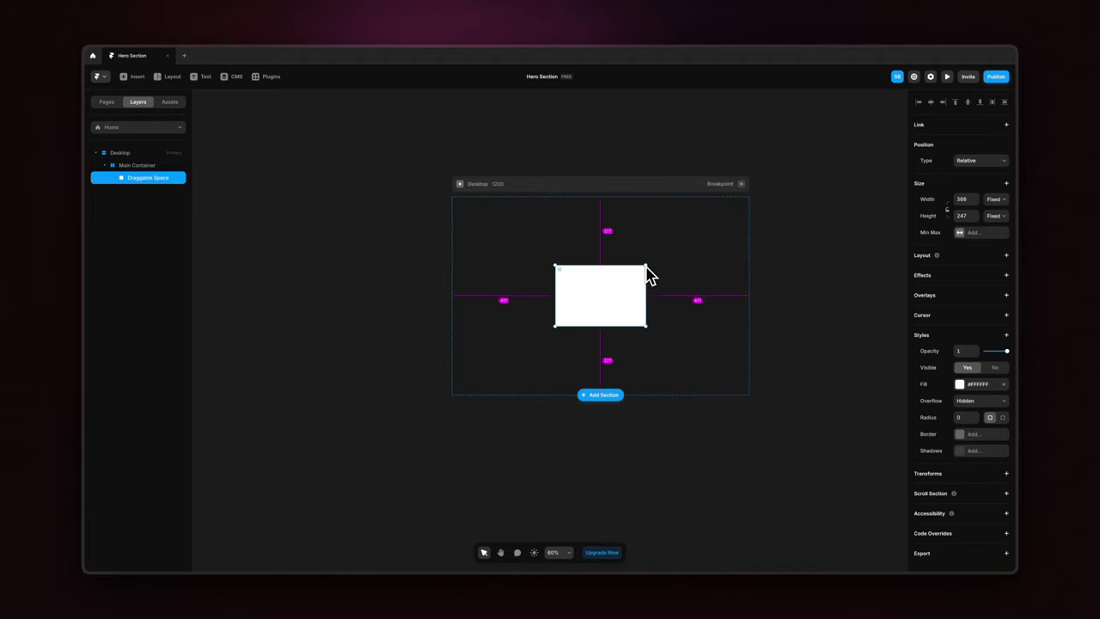
drag(646, 269, 781, 177)
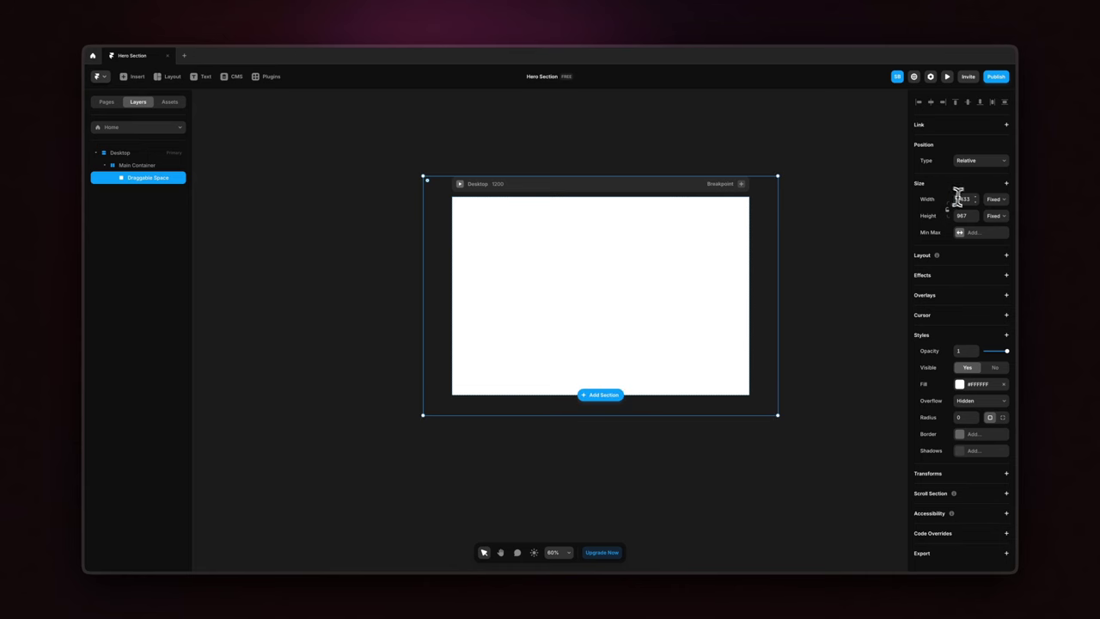
click(966, 201)
text(3000)
key(Return)
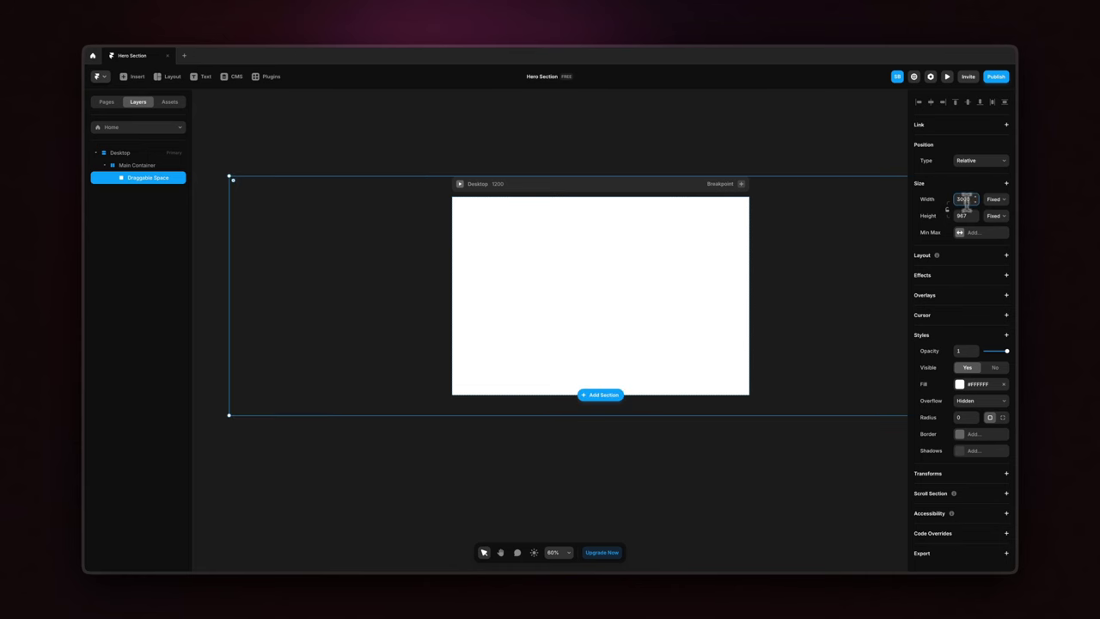
click(962, 216)
text(3000)
key(Return)
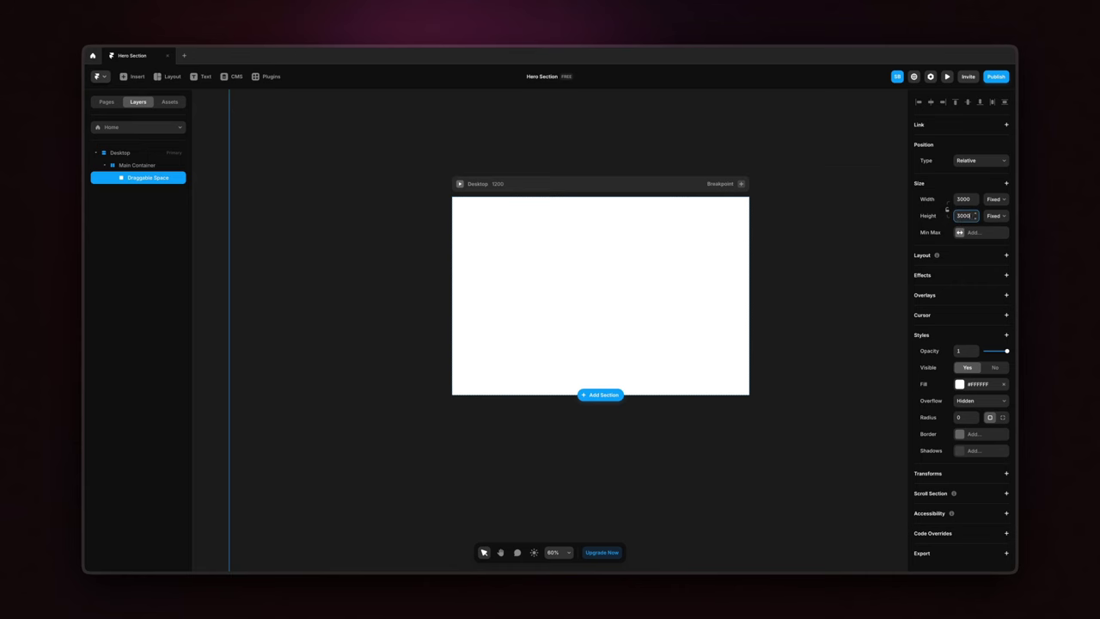
Set the Draggable Space frame's fill color to #1A1818
scroll(547, 265, down, 4)
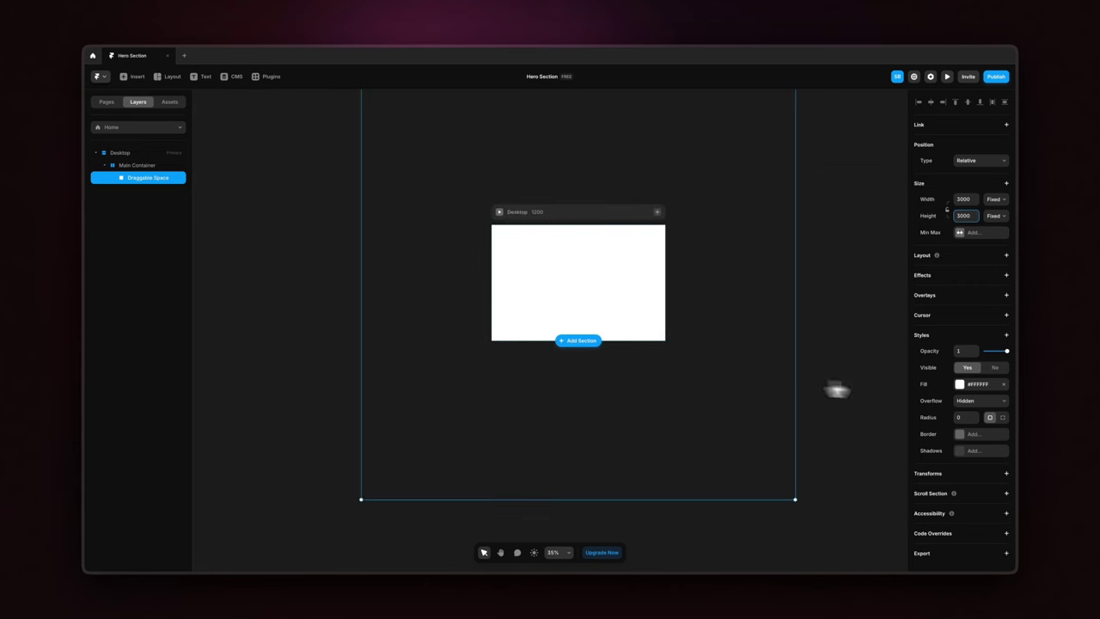
click(987, 389)
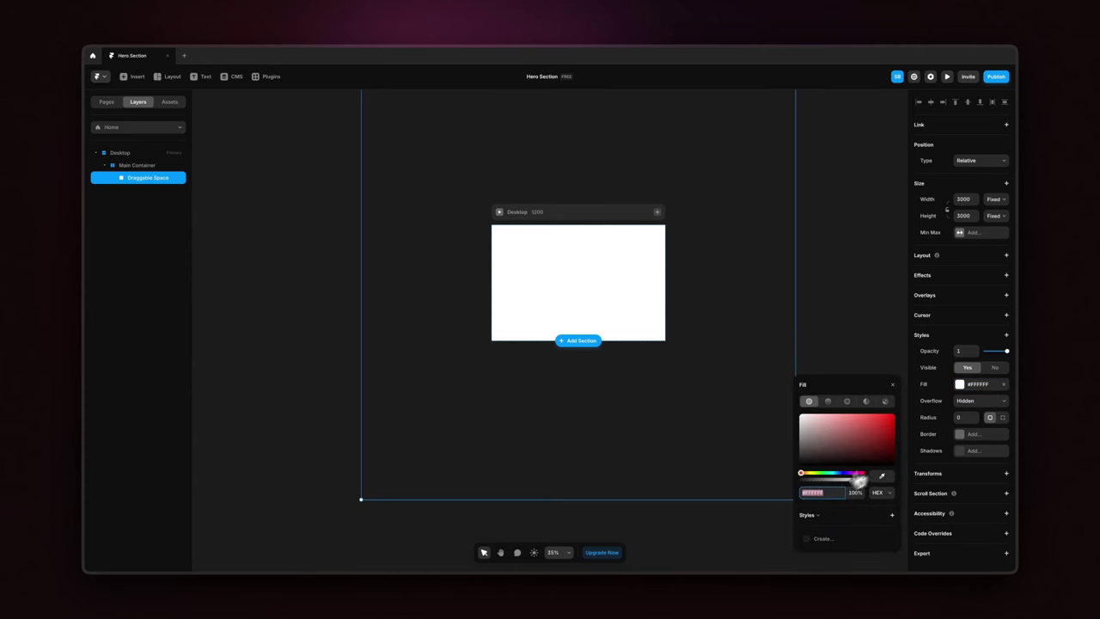
text(#1A1B1B)
key(Return)
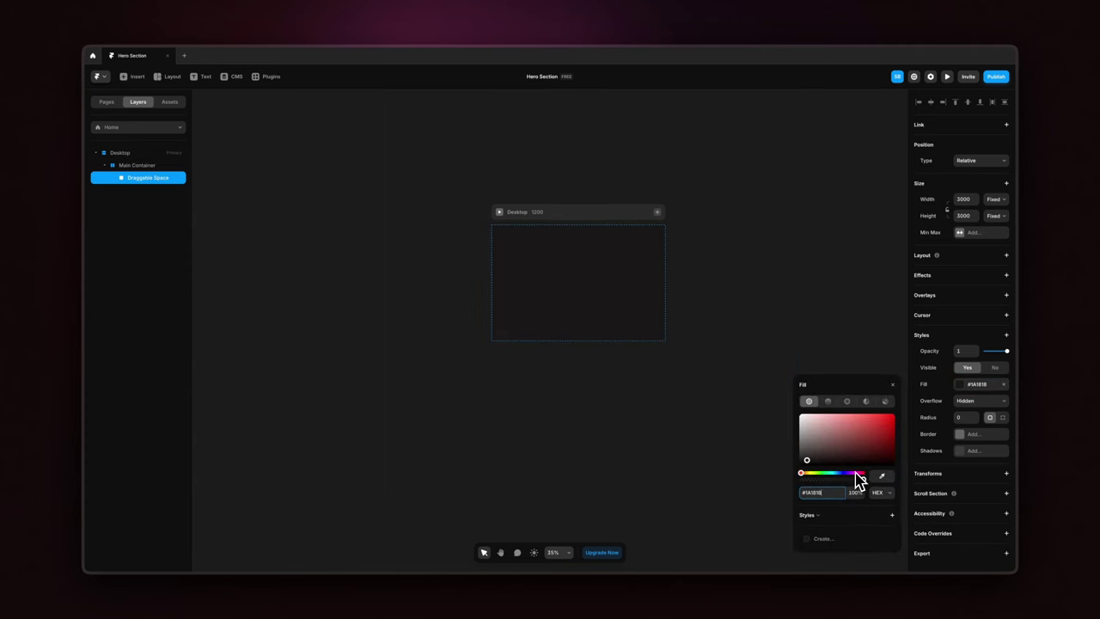
click(819, 303)
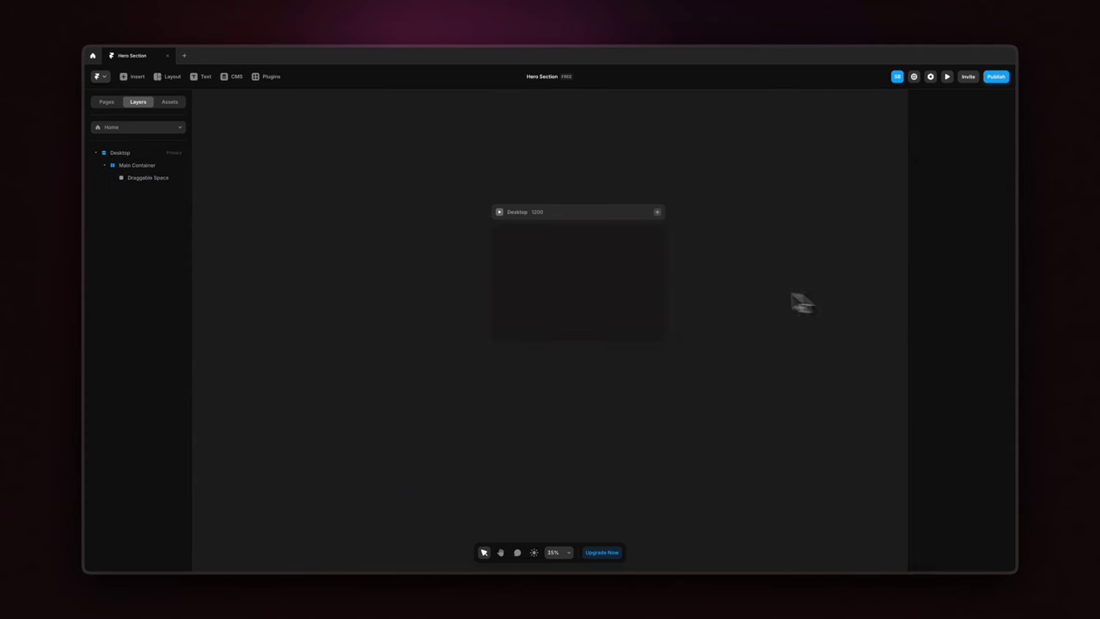
Add a text layer reading "The Crafted Space" inside the Draggable Space frame
scroll(584, 273, up, 2)
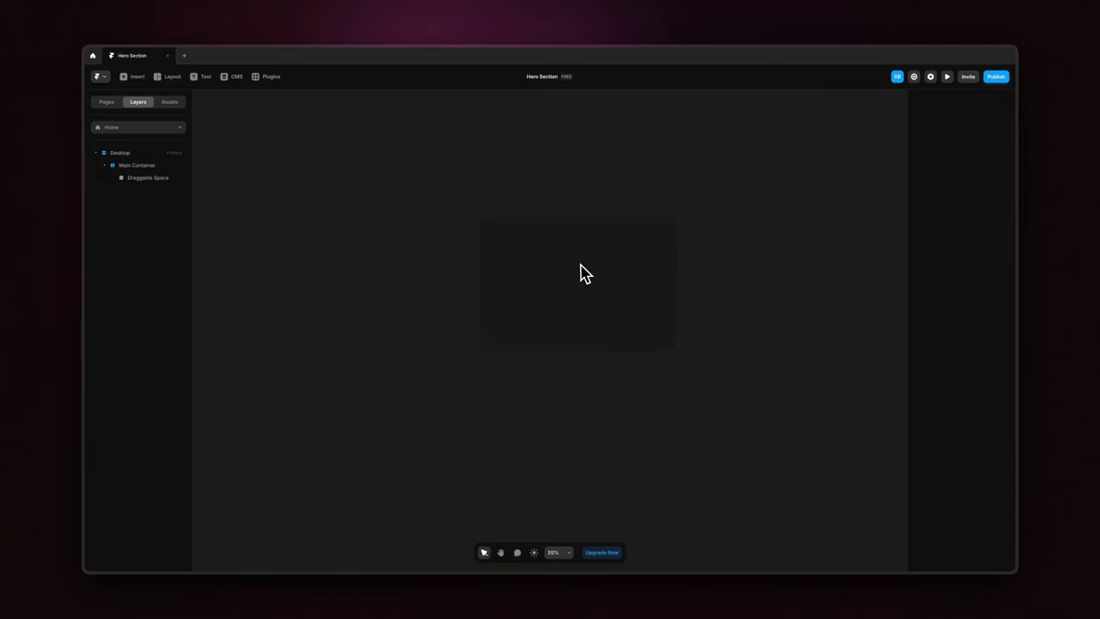
key(t)
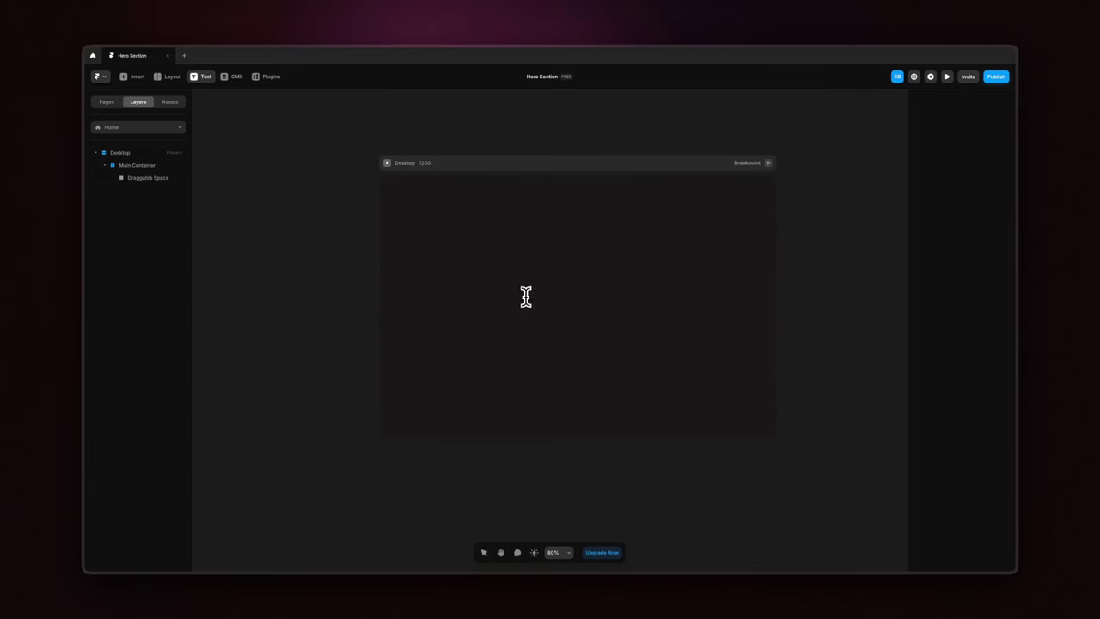
click(514, 303)
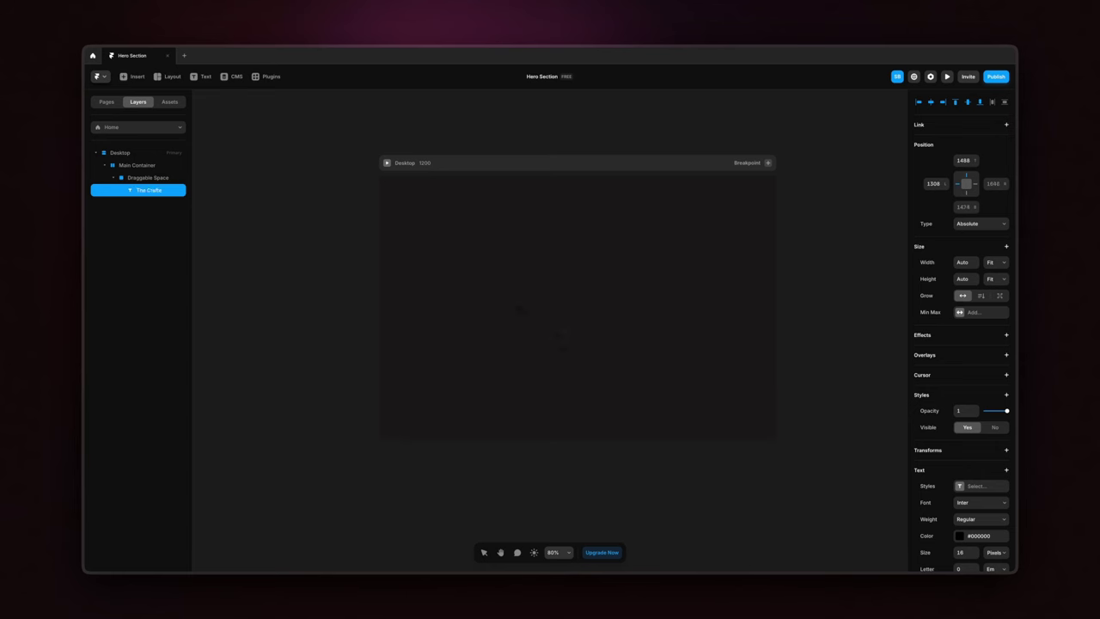
text(The Crafted Space)
key(Escape)
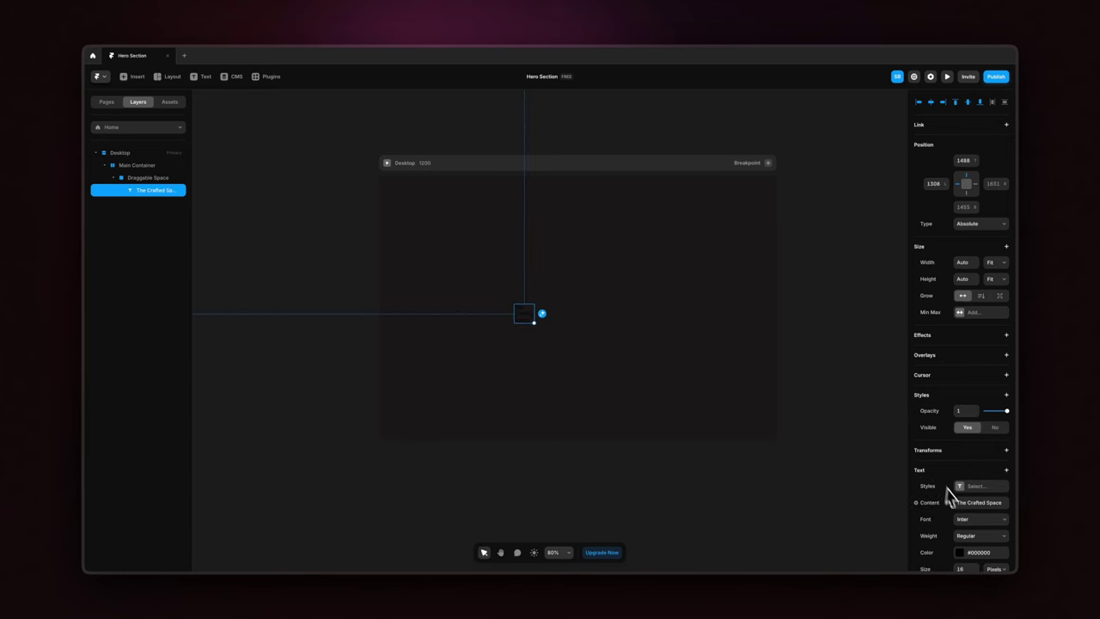
Set the heading's text color to #FFFFFF and its size to 80 pixels
scroll(952, 495, down, 2)
click(959, 488)
drag(854, 460, 774, 408)
click(893, 399)
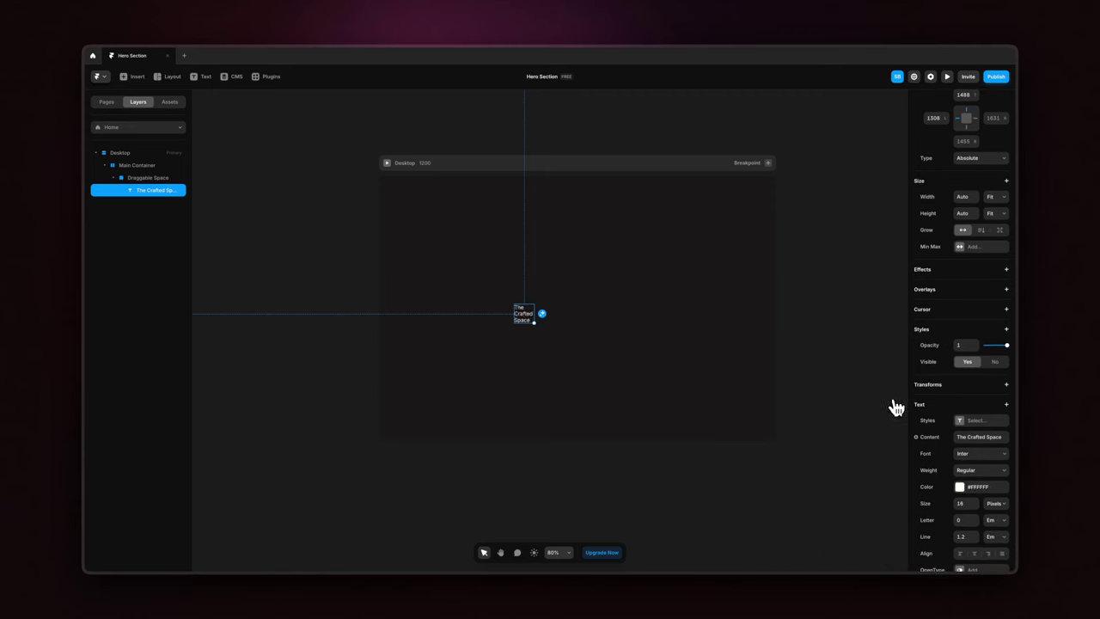
scroll(960, 519, down, 3)
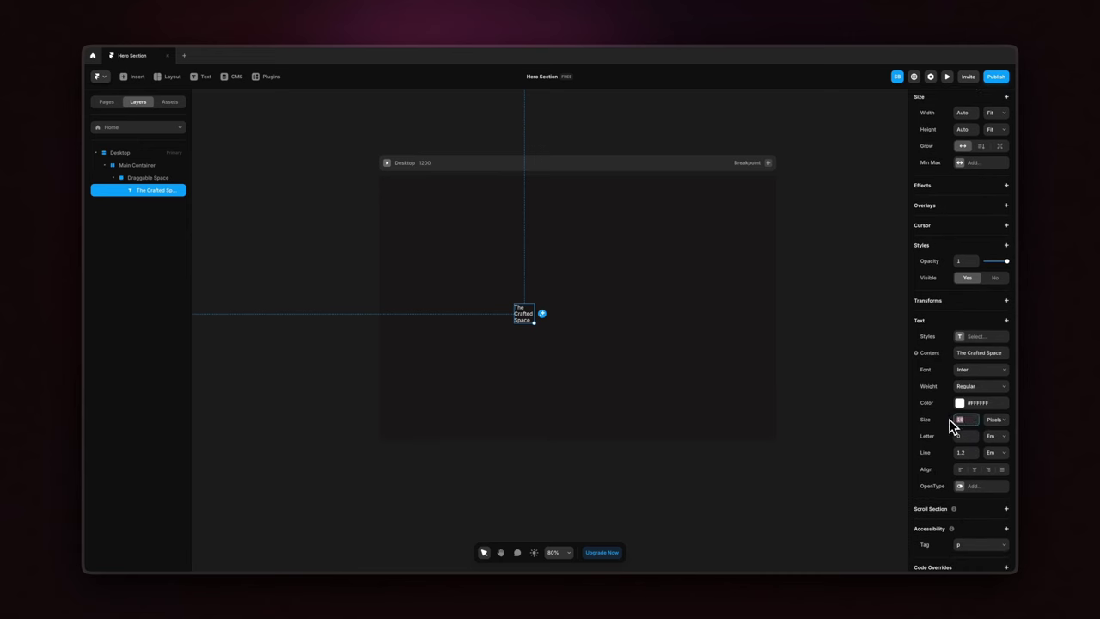
key(Return)
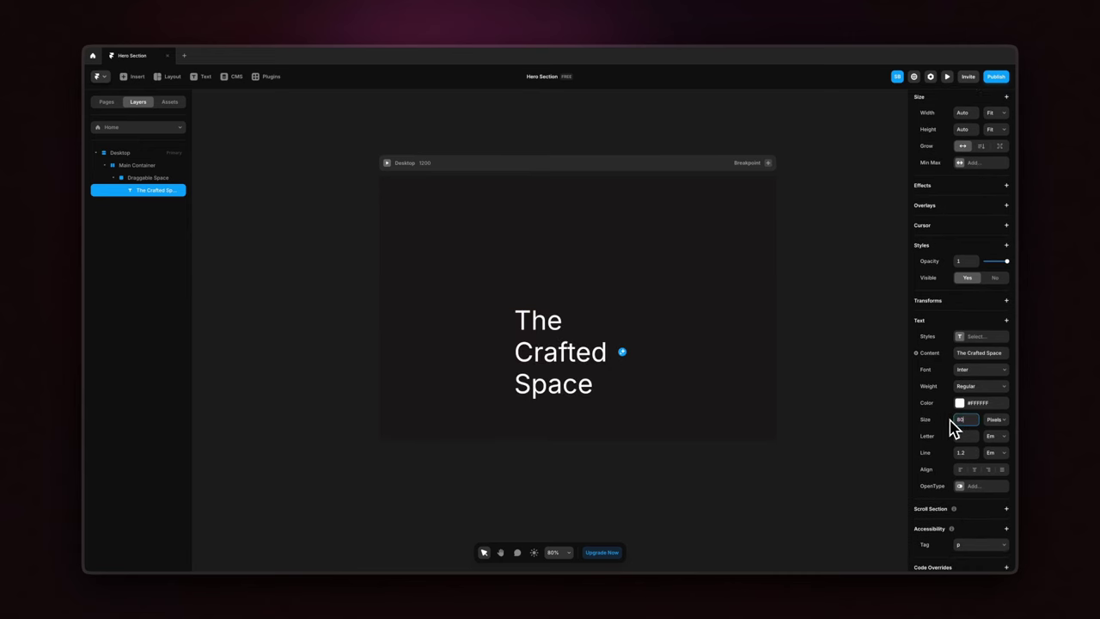
Change the heading's font to Crimson Pro
click(951, 372)
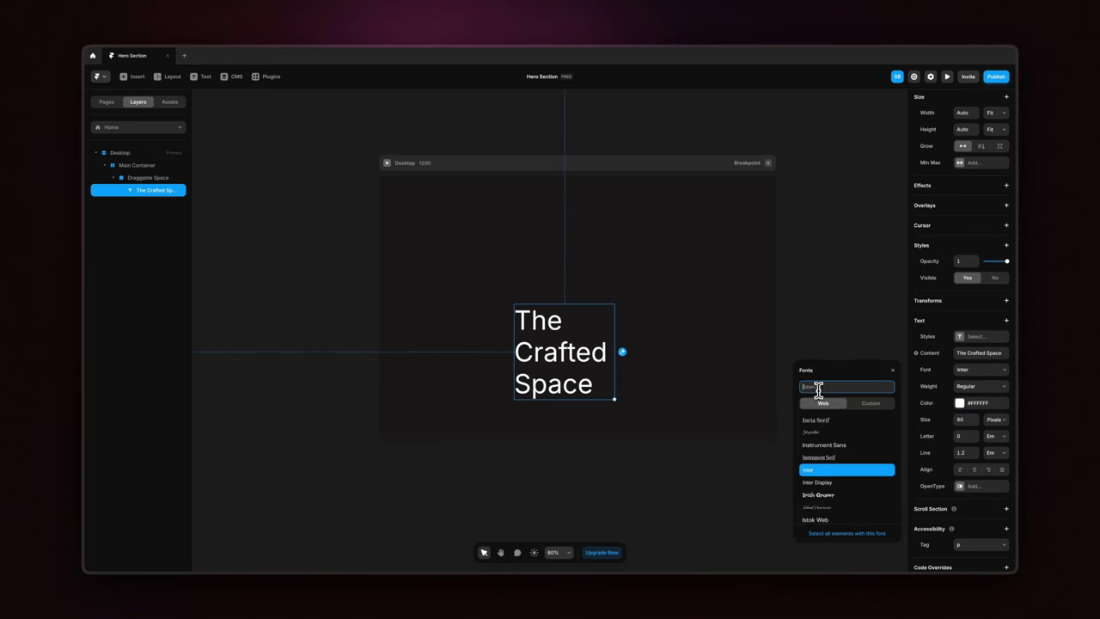
text(crim)
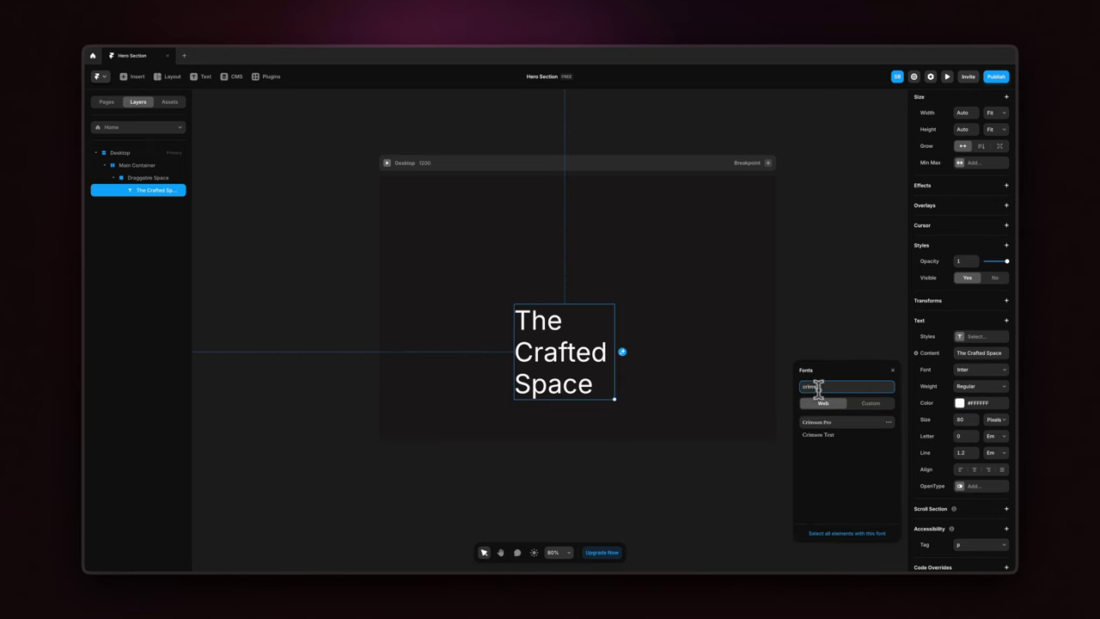
text(s)
click(823, 422)
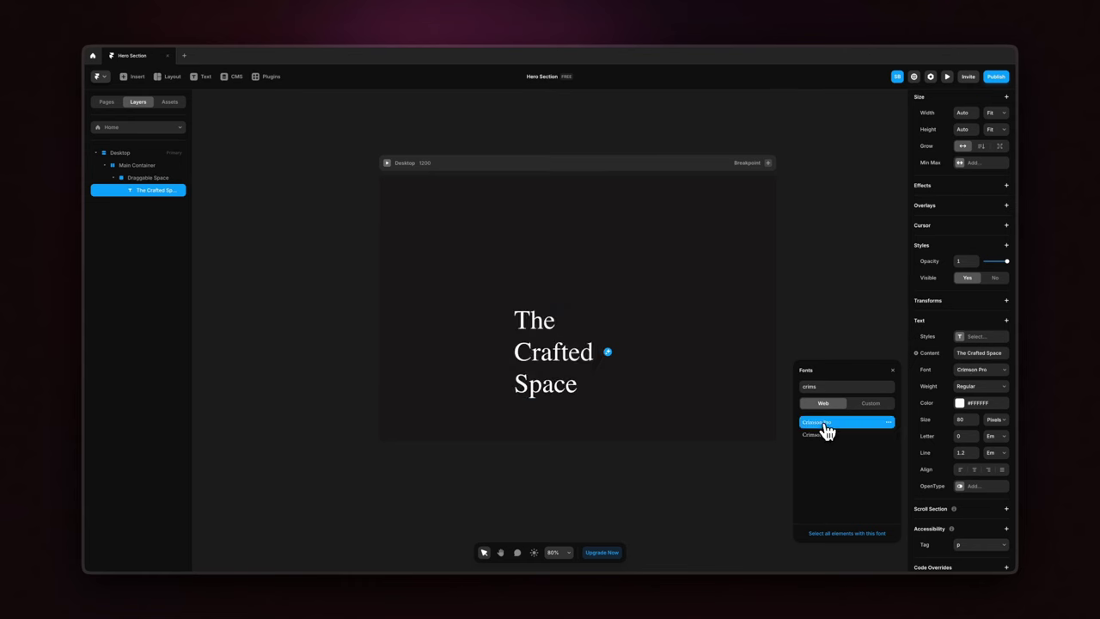
click(893, 370)
Italicize the word "Crafted" in the heading
double_click(528, 360)
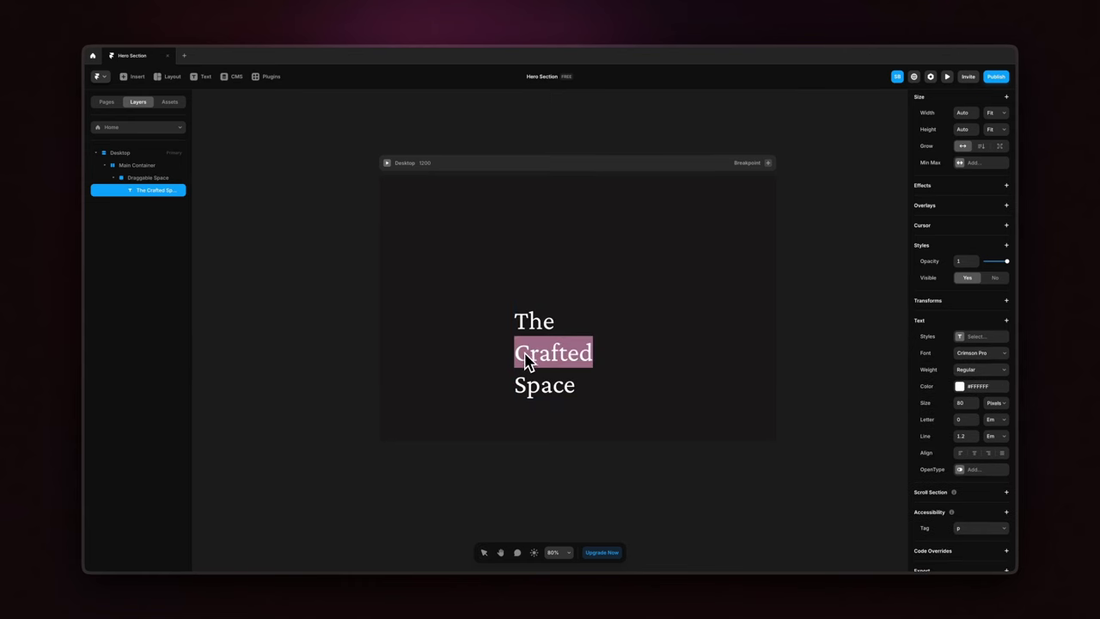
click(984, 369)
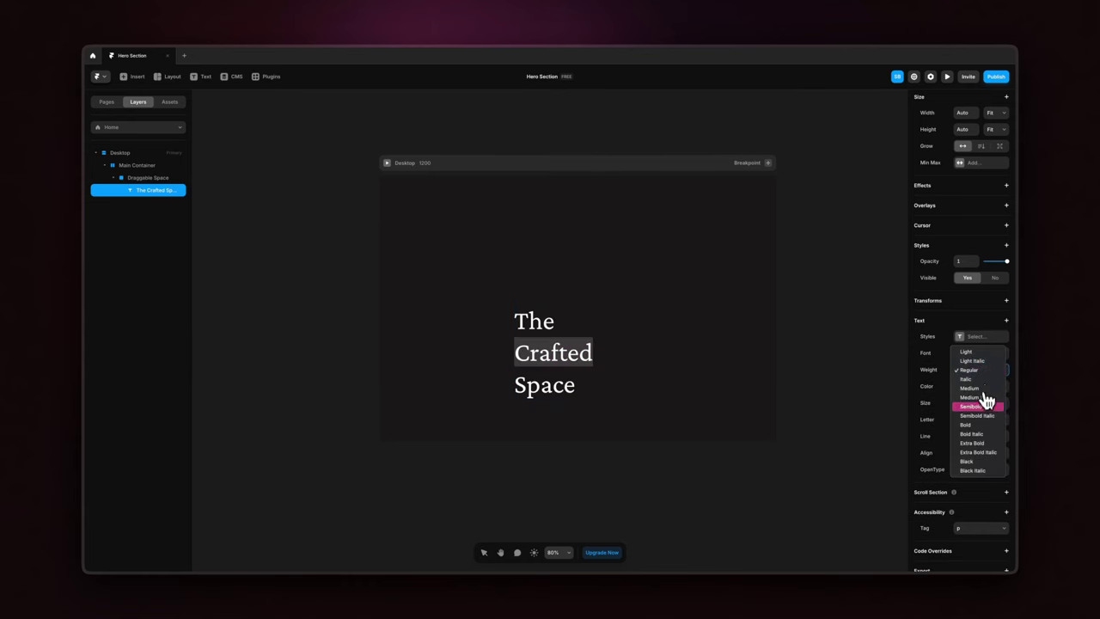
click(980, 379)
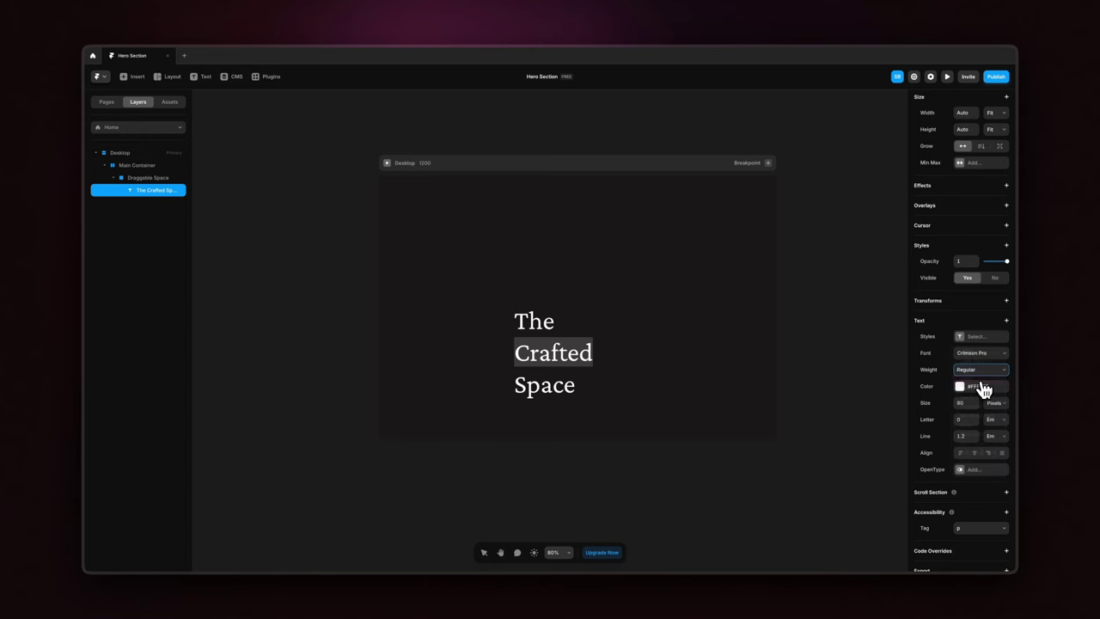
key(ctrl+i)
key(Escape)
Move the heading to the lower-left corner of the visible hero area, leaving a small margin
drag(560, 363, 445, 385)
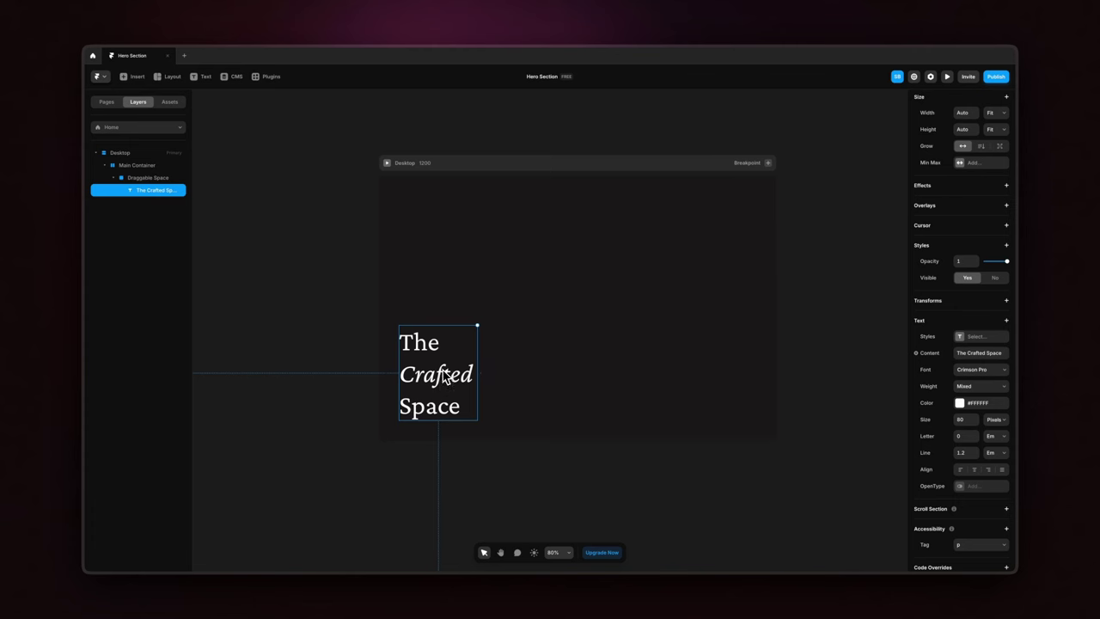
drag(443, 370, 443, 373)
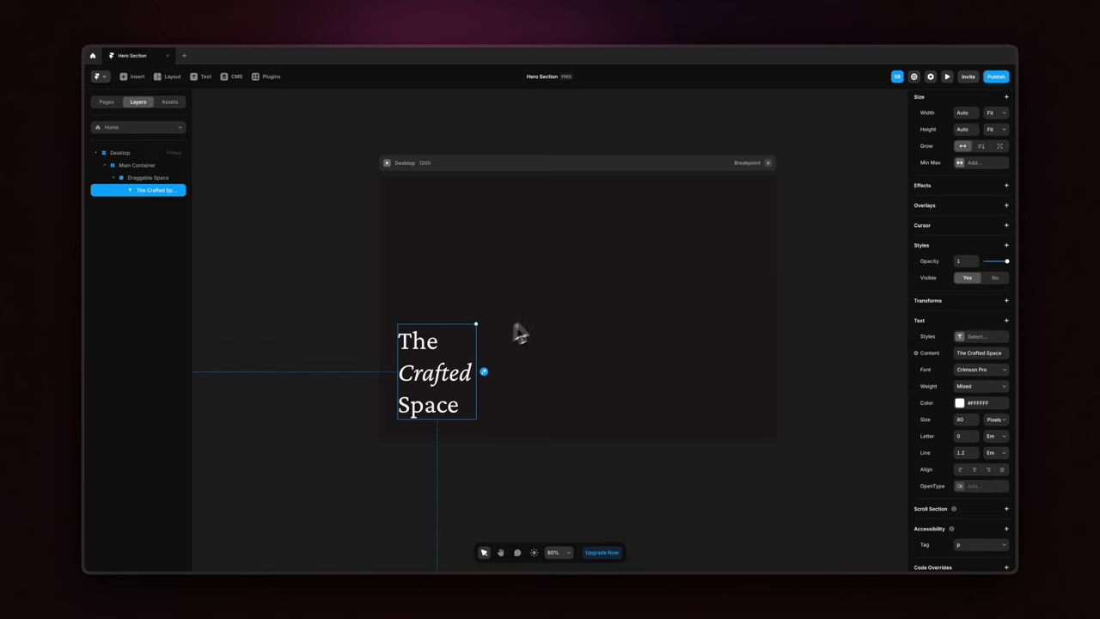
click(592, 316)
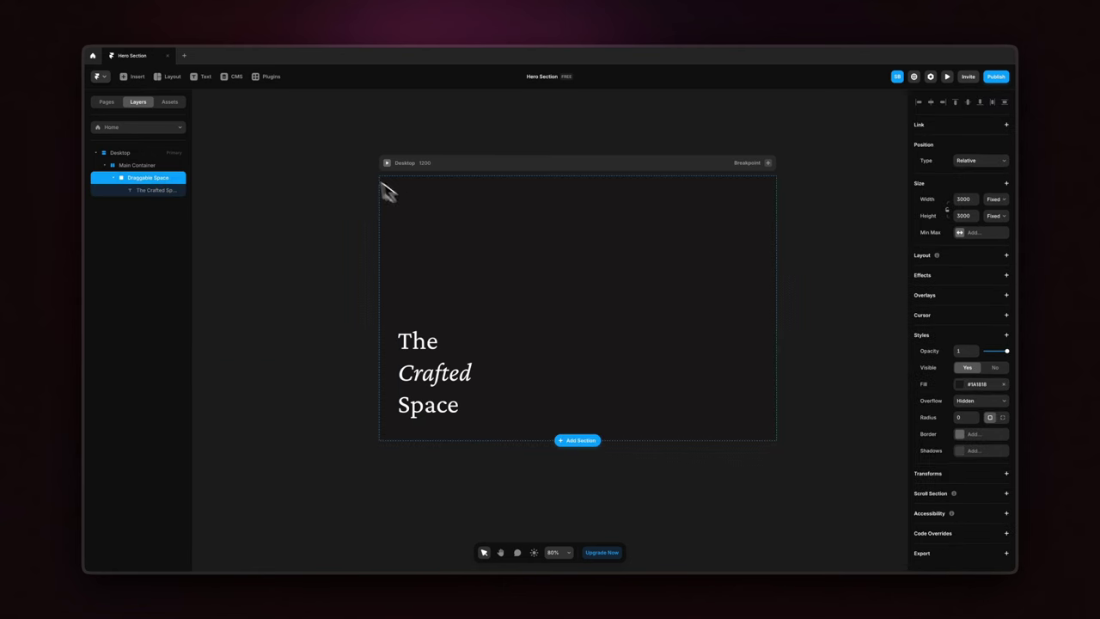
Insert the first dark navigation bar above Main Container and set its position type to Fixed
click(137, 78)
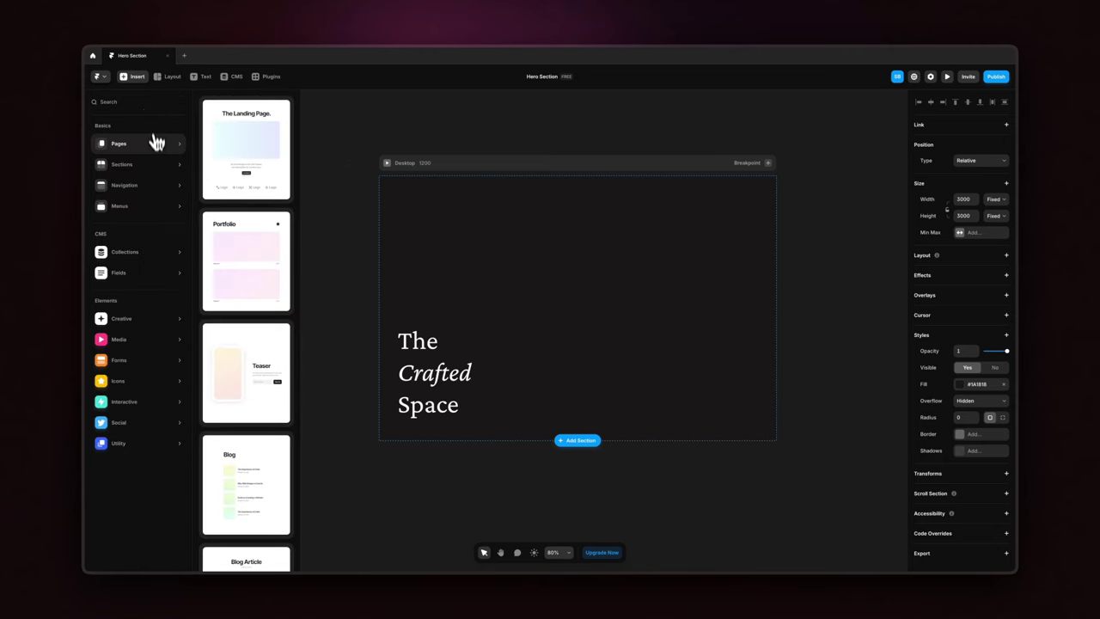
mouse_move(151, 168)
mouse_move(143, 186)
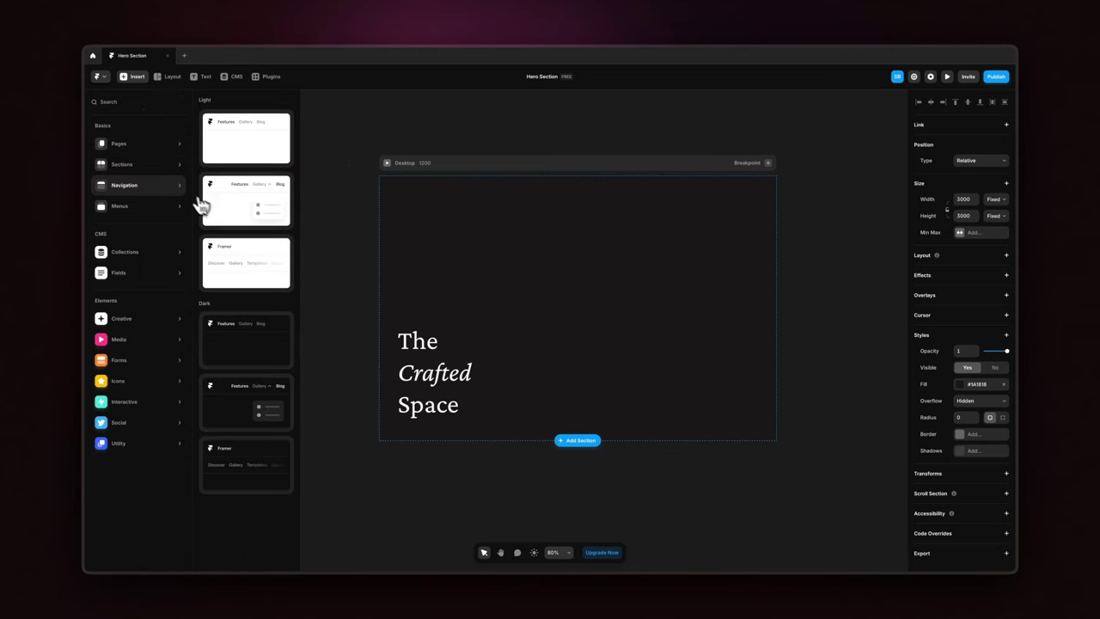
click(258, 347)
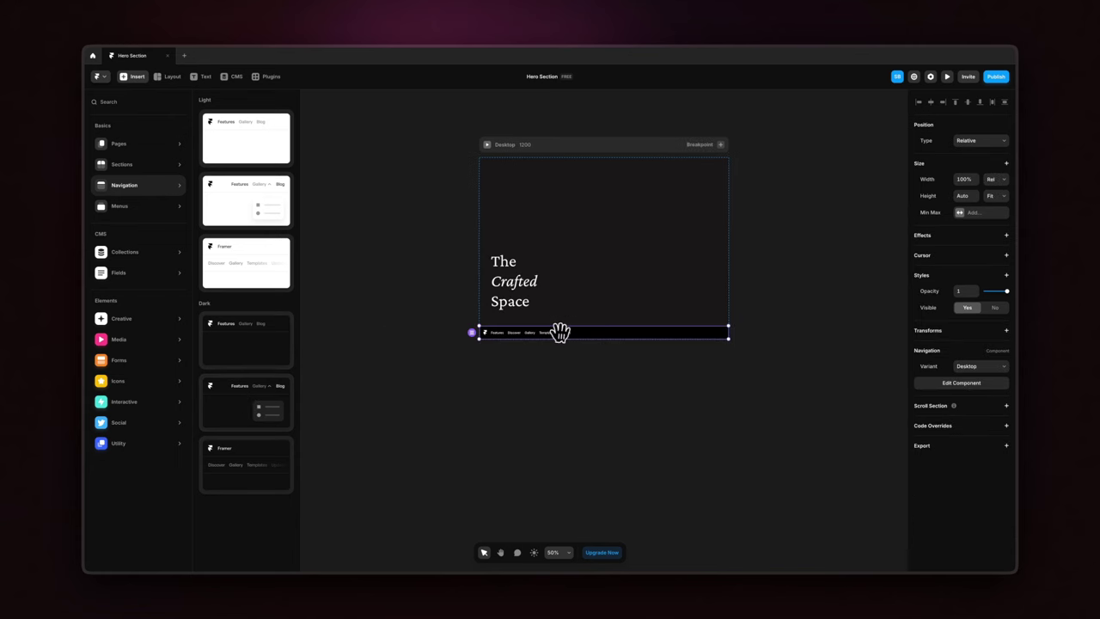
key(Up)
click(980, 141)
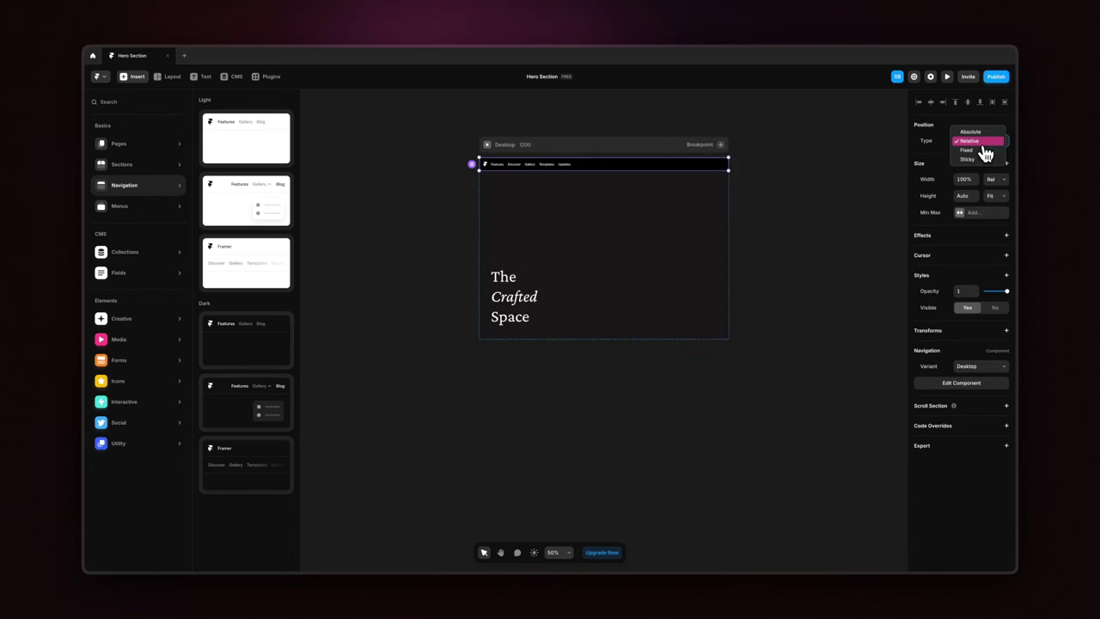
click(982, 150)
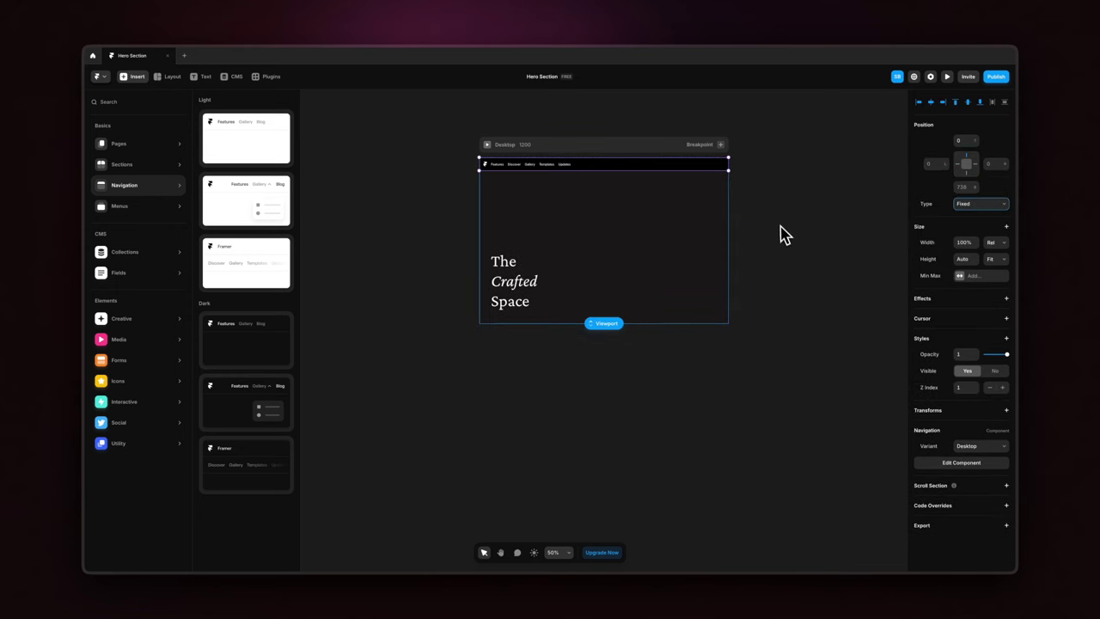
Make the Navigation component's Desktop variant fill fully transparent at 0% opacity and return to the Home page
double_click(622, 171)
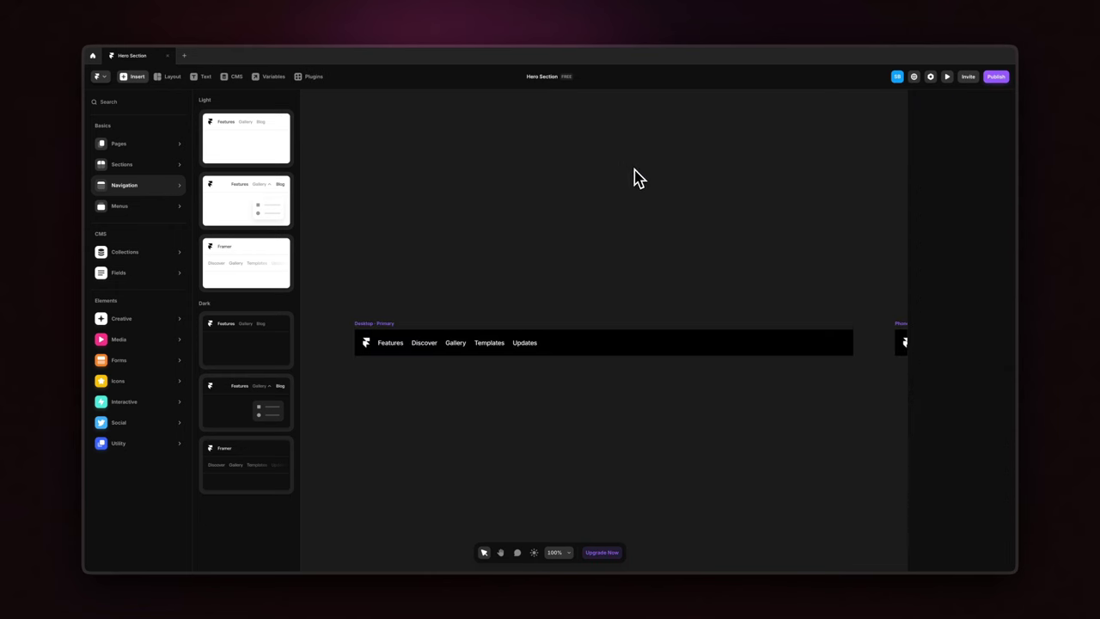
click(642, 325)
click(378, 326)
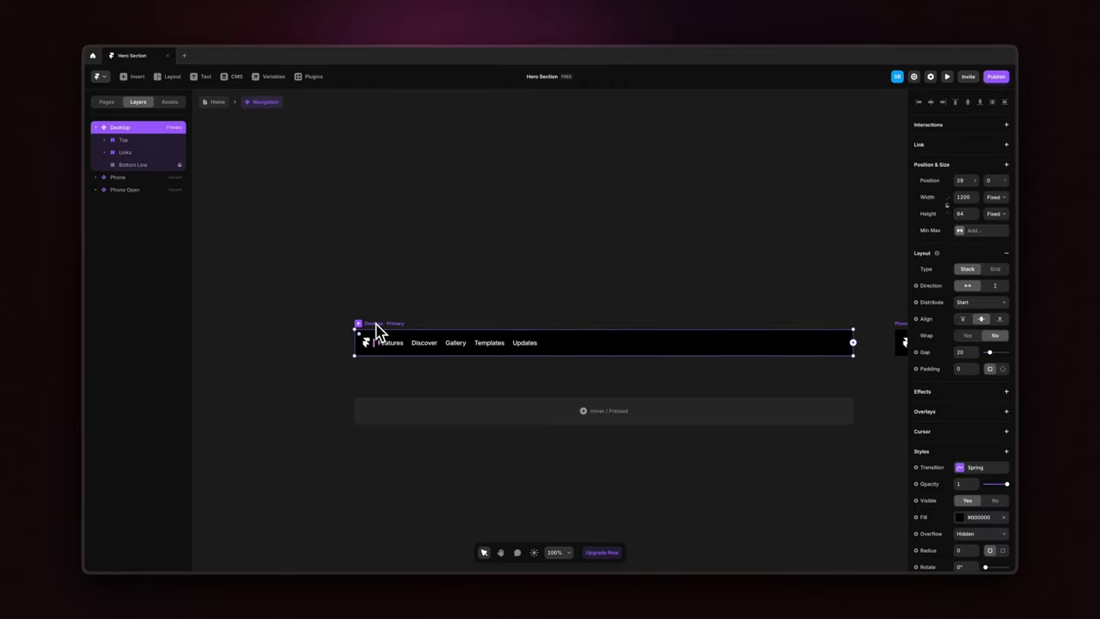
click(959, 517)
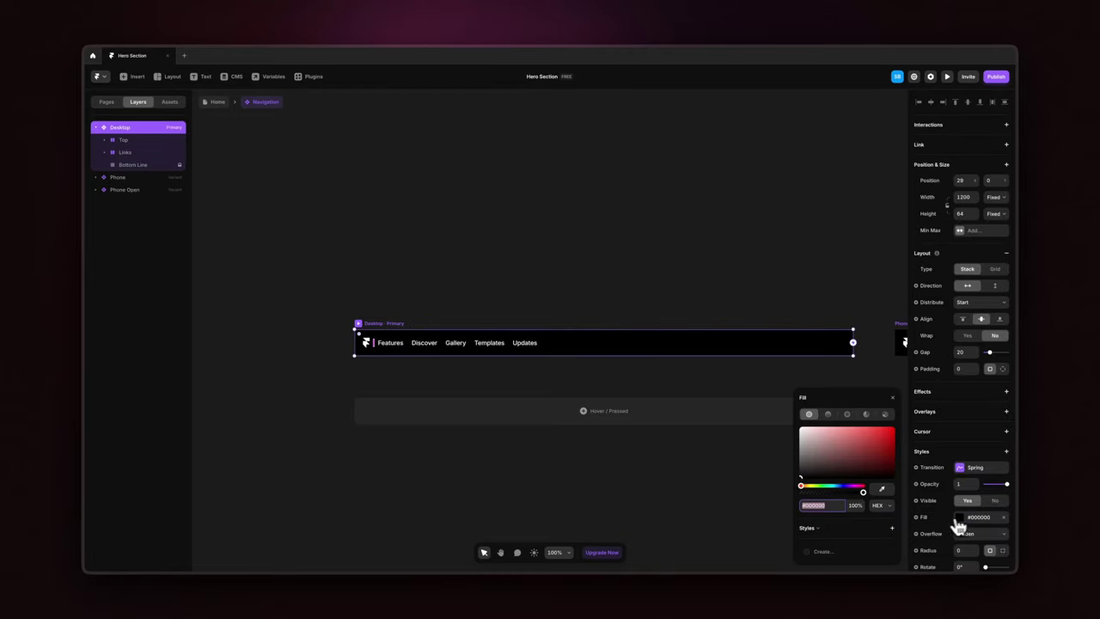
drag(866, 496, 792, 497)
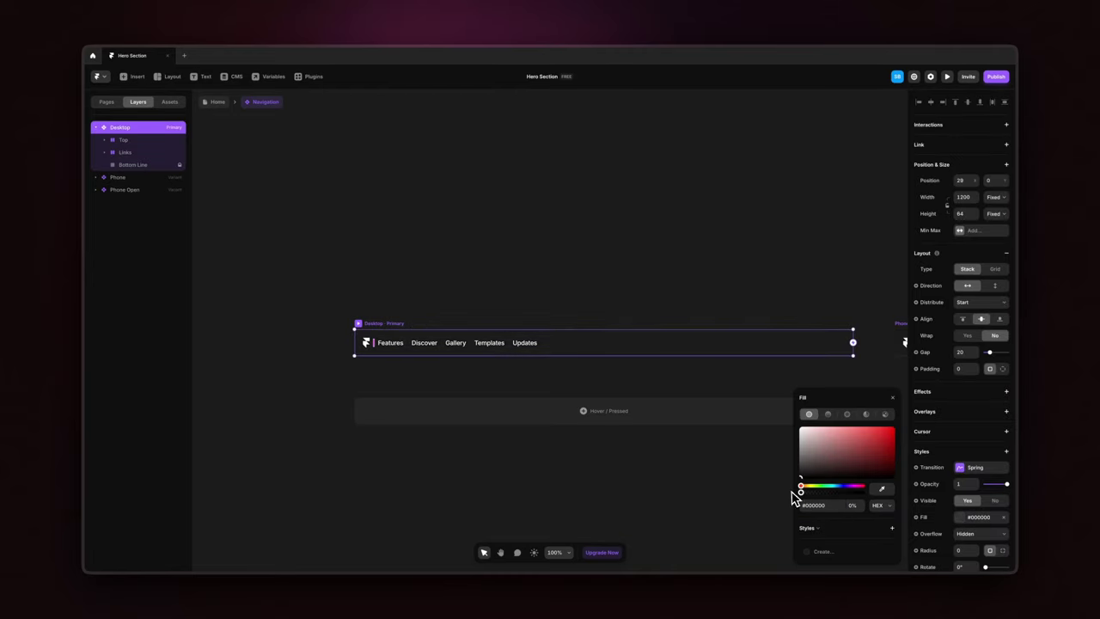
click(718, 492)
click(218, 102)
click(387, 197)
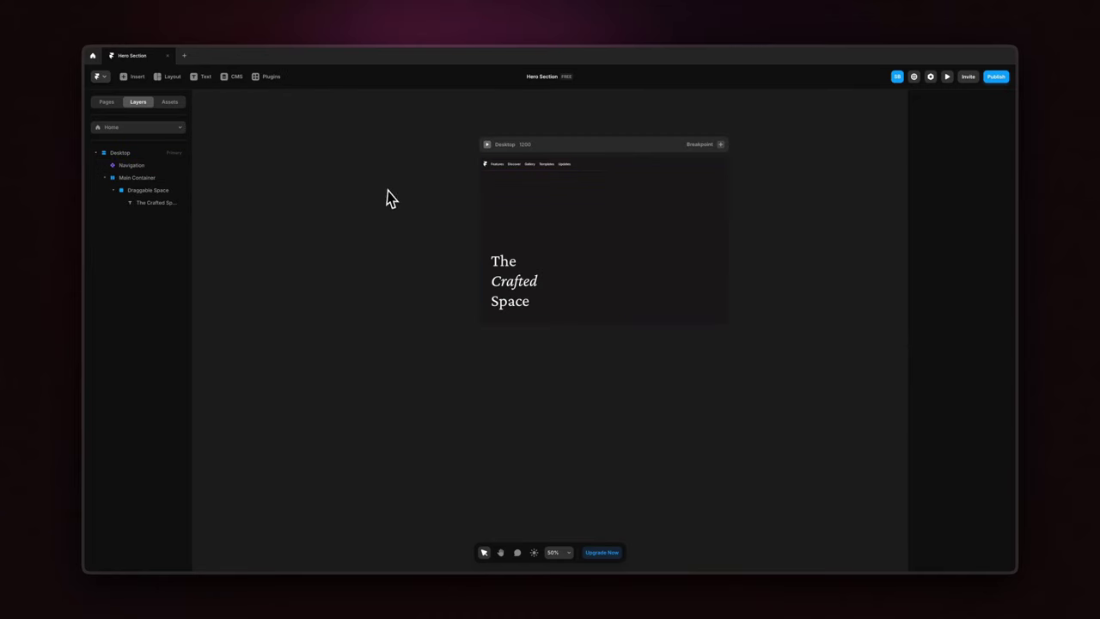
Draw a frame of about 272 by 275 px in the middle of Draggable Space and fill it with #BF3F3F
scroll(387, 191, right, 2)
scroll(563, 232, up, 5)
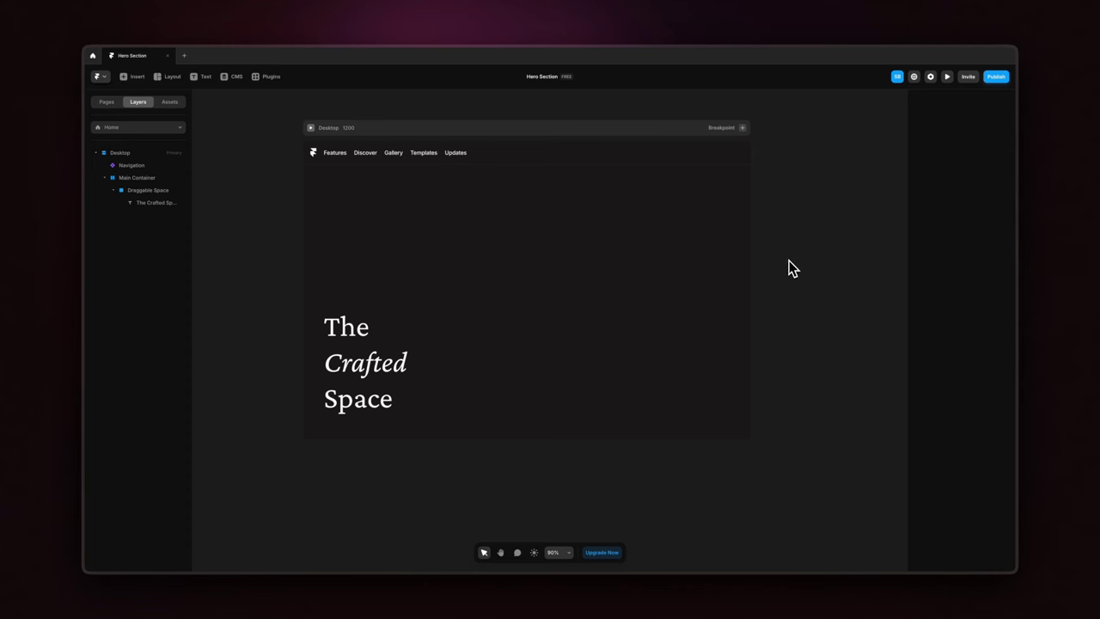
key(f)
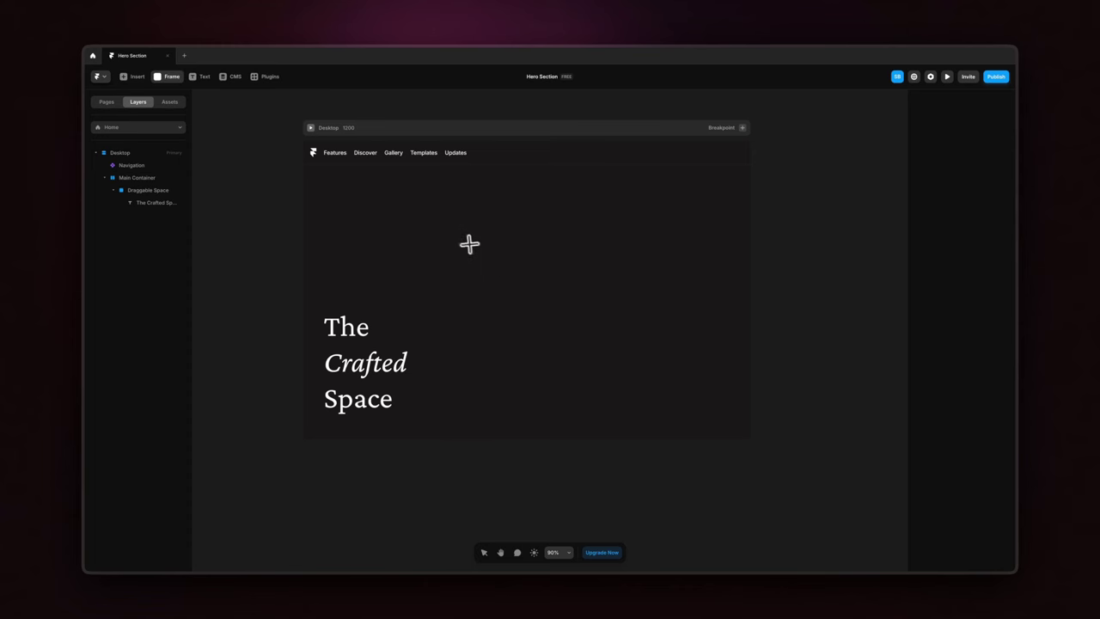
drag(464, 233, 566, 335)
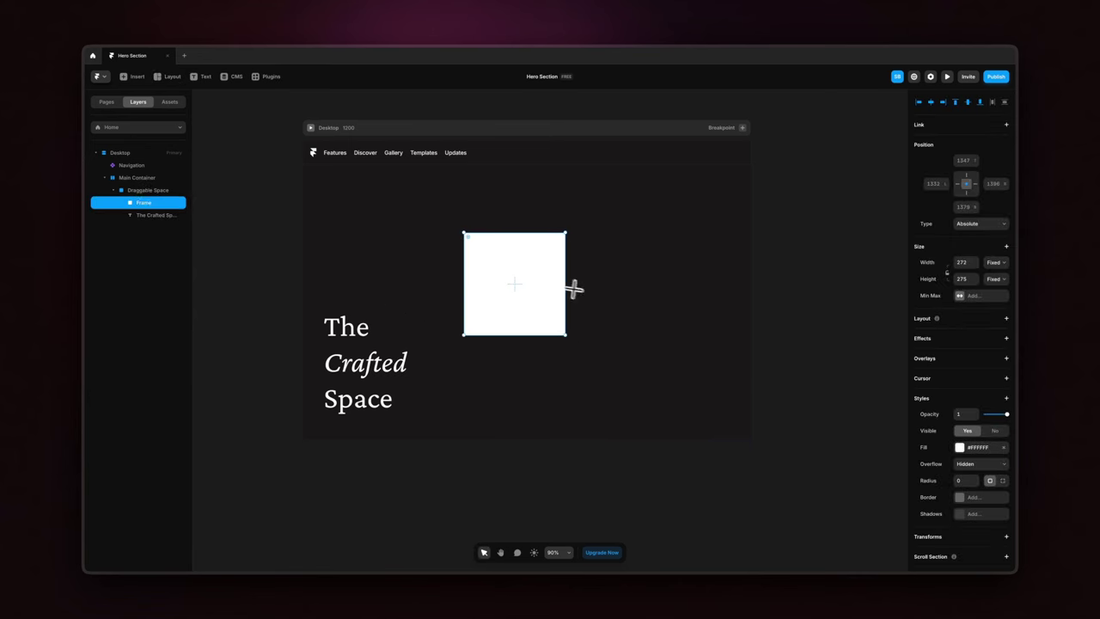
click(959, 447)
click(864, 440)
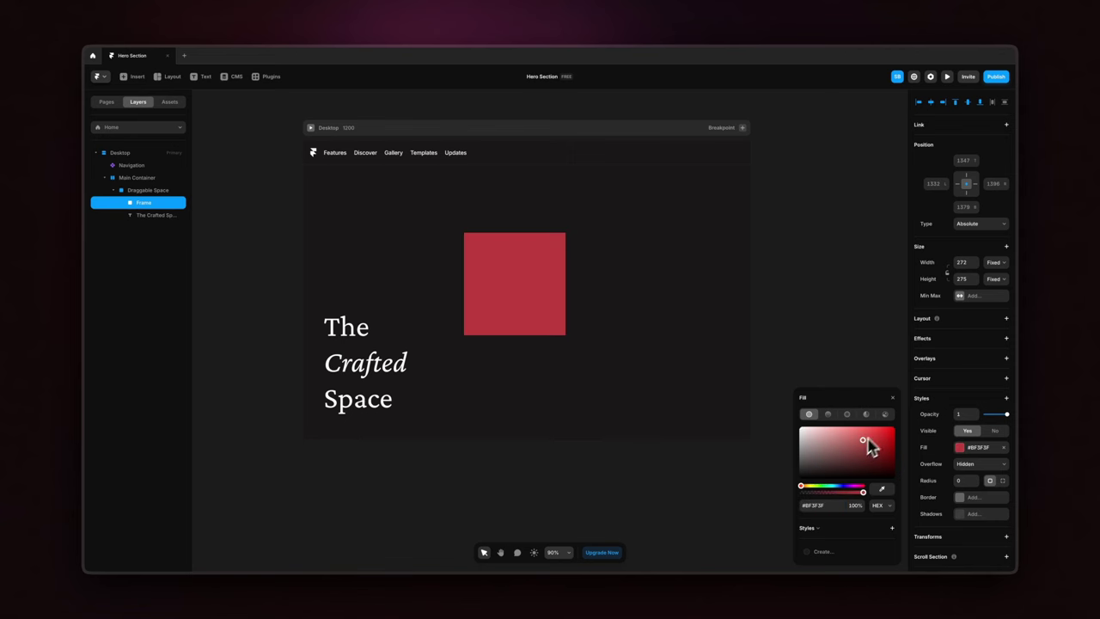
click(892, 398)
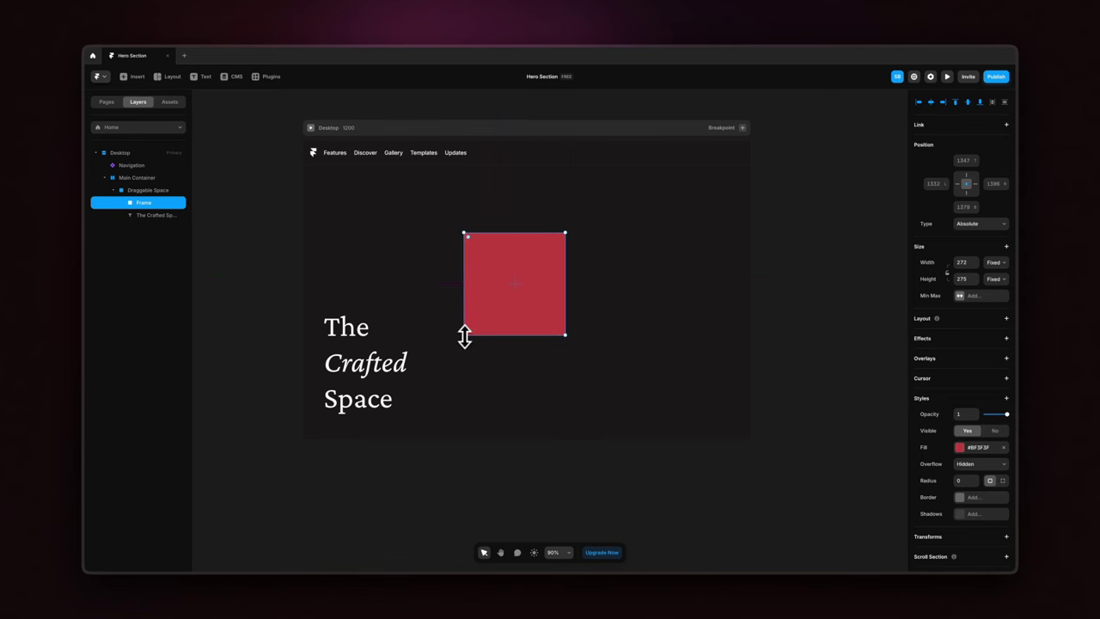
Enlarge the red frame to about 693 by 701 px and place the heading above it in the layer order
drag(463, 334, 389, 419)
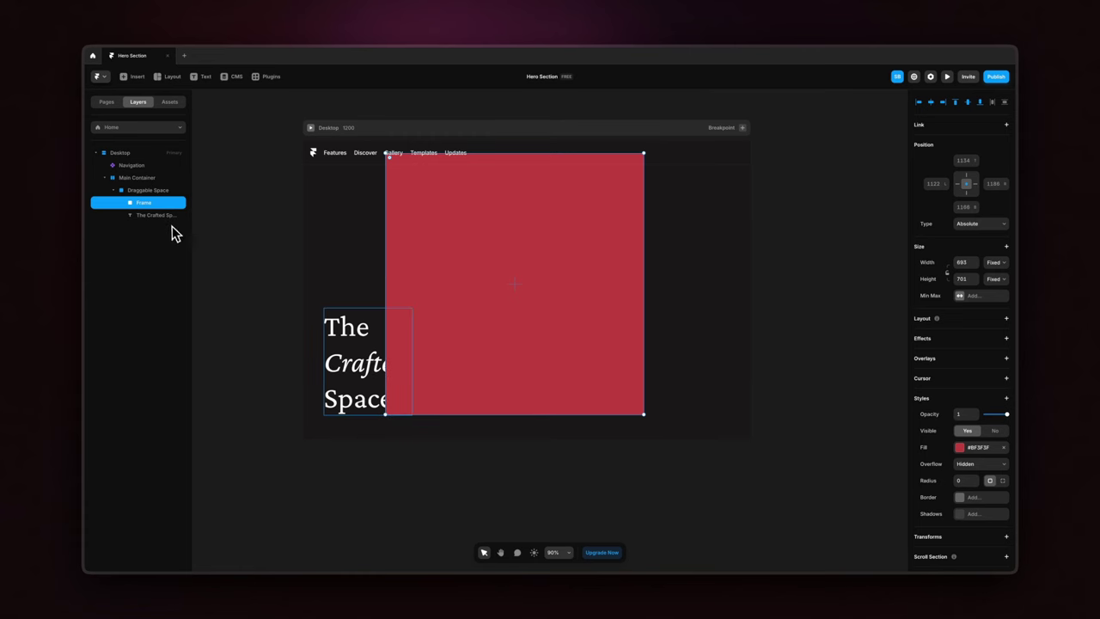
drag(163, 215, 157, 200)
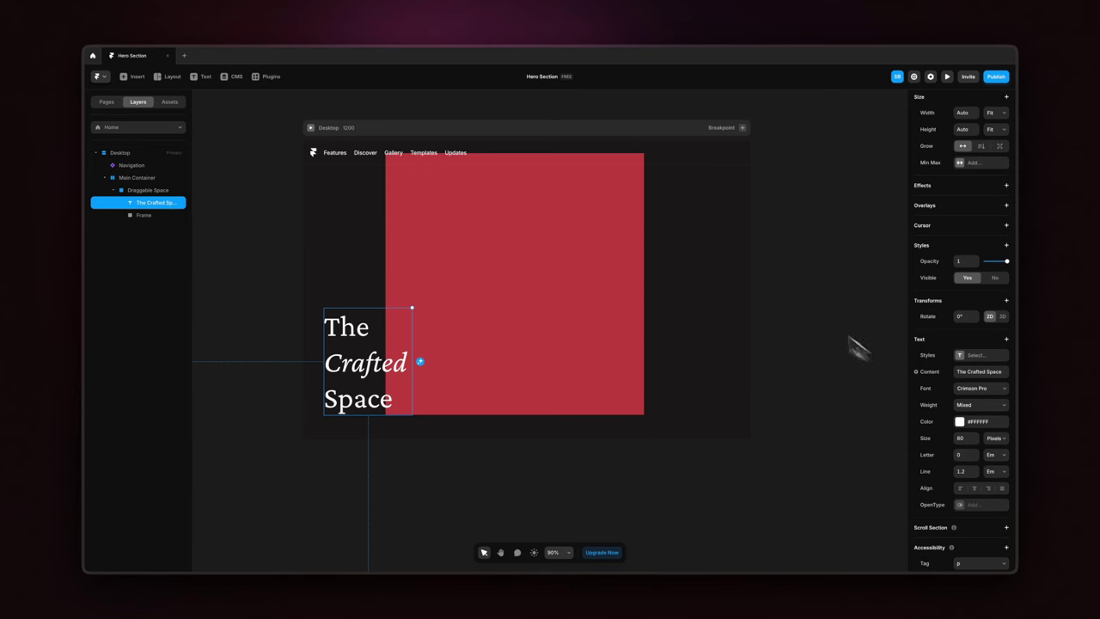
Stretch the red frame over the entire Draggable Space by setting its top, left, right and bottom offsets to 0
click(612, 265)
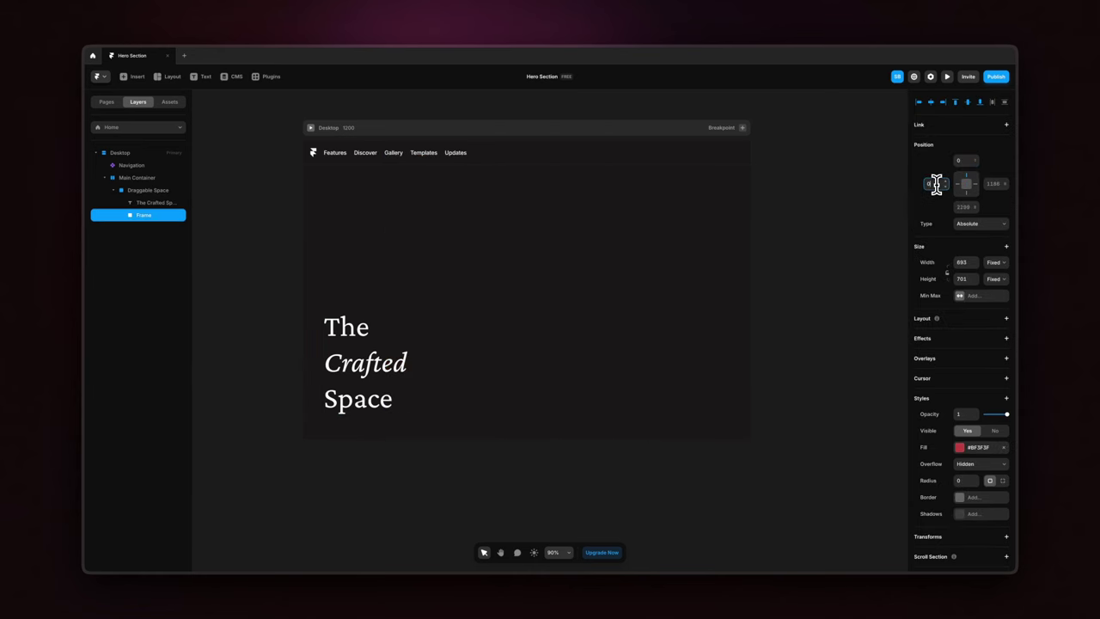
click(995, 183)
key(Return)
scroll(645, 260, down, 5)
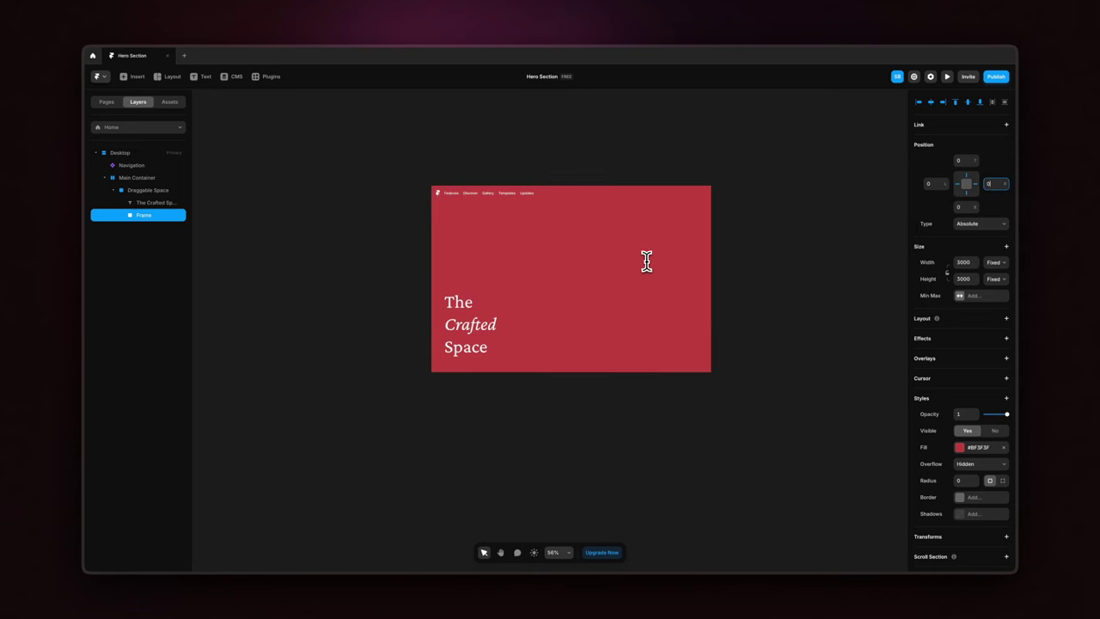
Replace the red frame's solid fill with the image Architecture background design.png
scroll(608, 281, up, 4)
scroll(570, 299, down, 2)
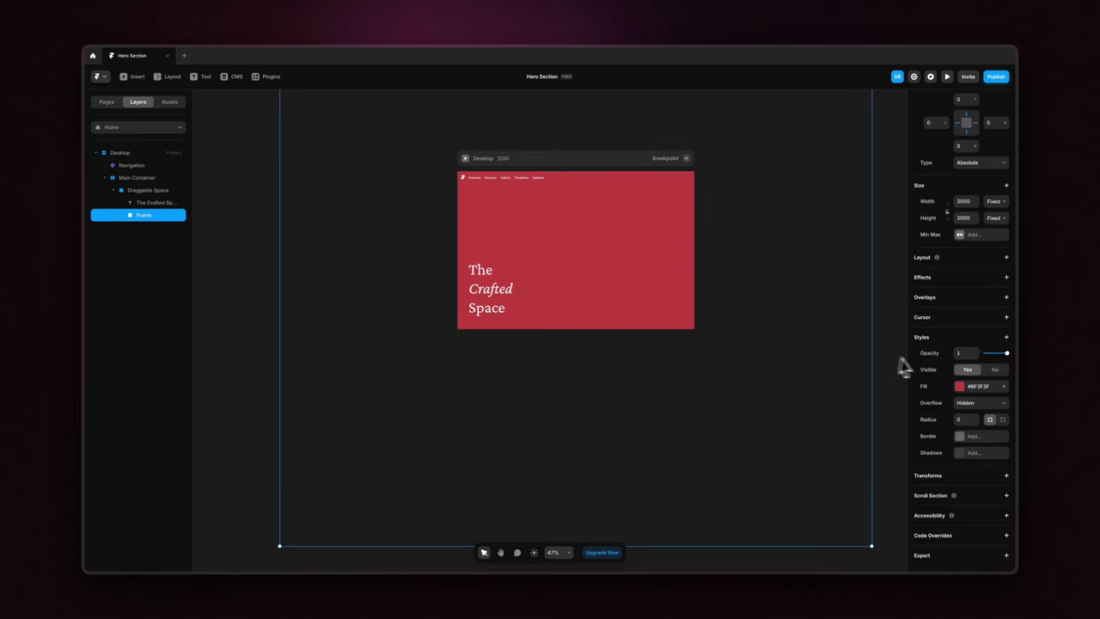
click(960, 387)
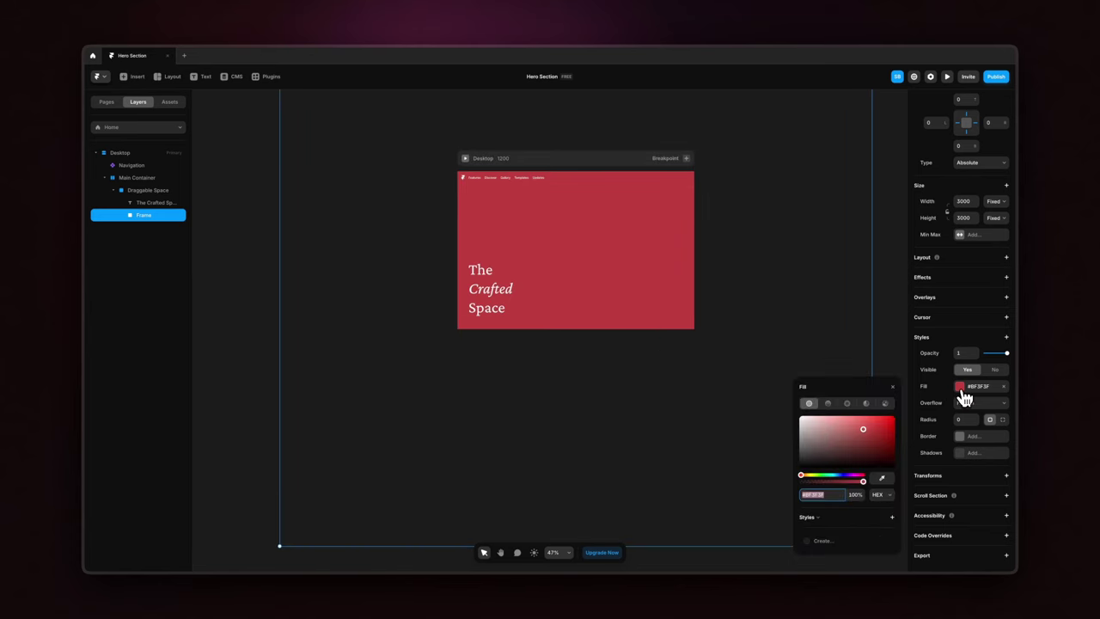
click(885, 405)
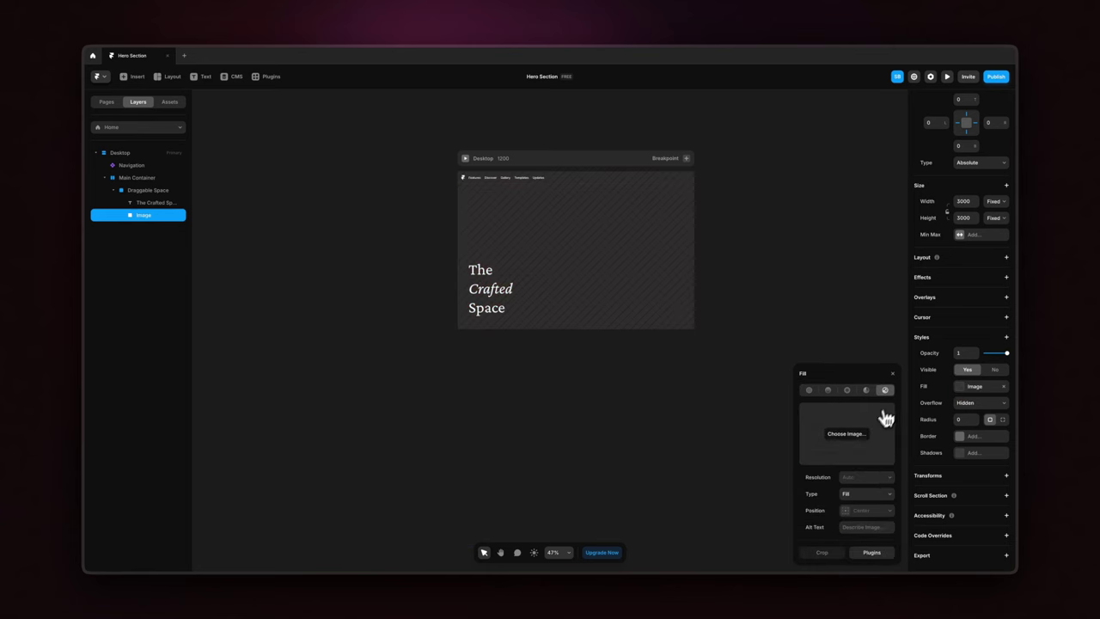
click(864, 441)
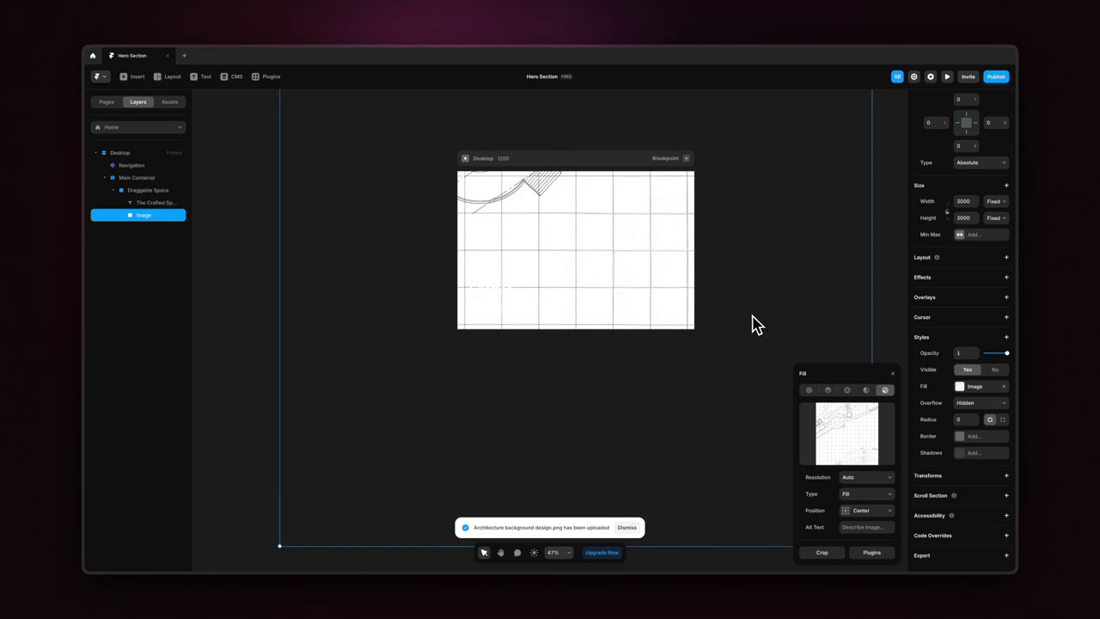
click(893, 374)
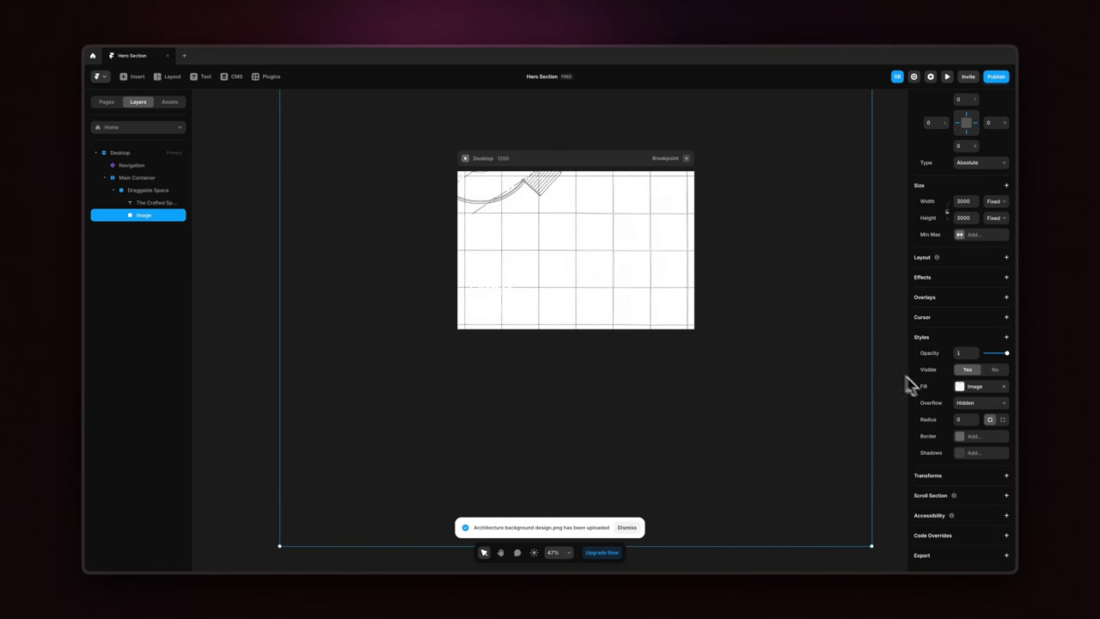
Add a Blending style to the background image frame and set it to Multiply
click(1007, 338)
click(975, 371)
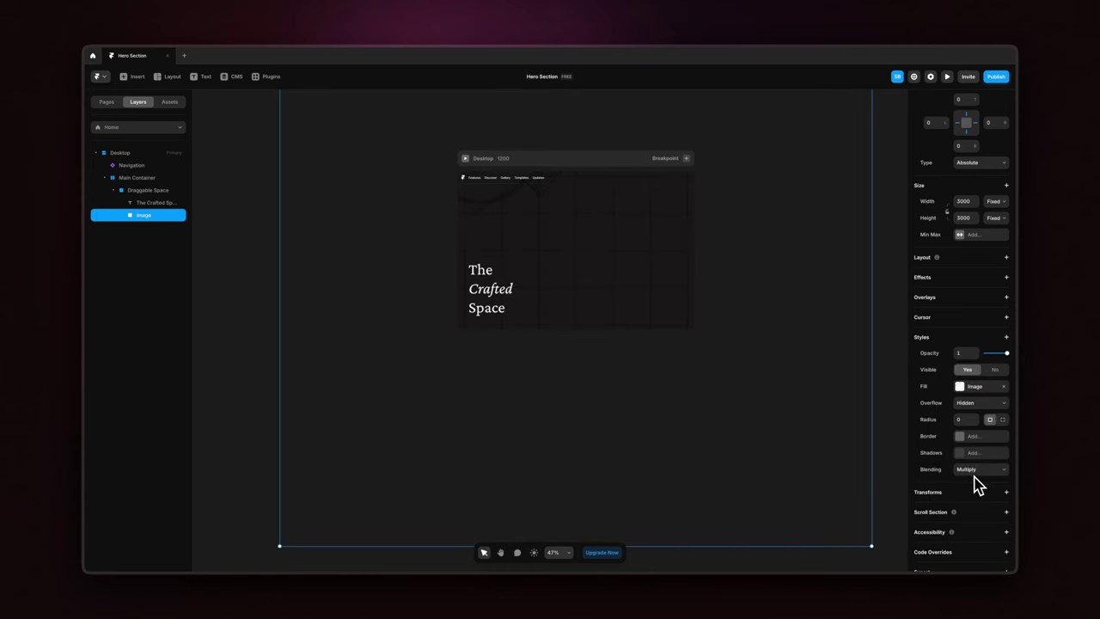
click(894, 391)
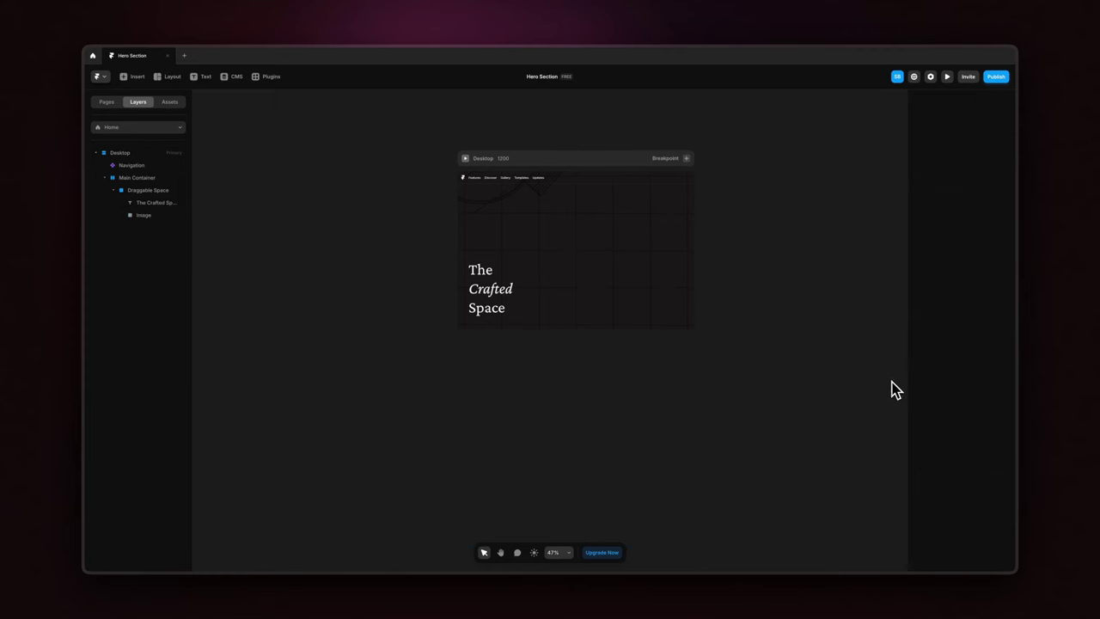
Rename the Image layer inside Draggable Space as BG
scroll(684, 275, up, 5)
scroll(682, 266, left, 2)
scroll(682, 265, up, 1)
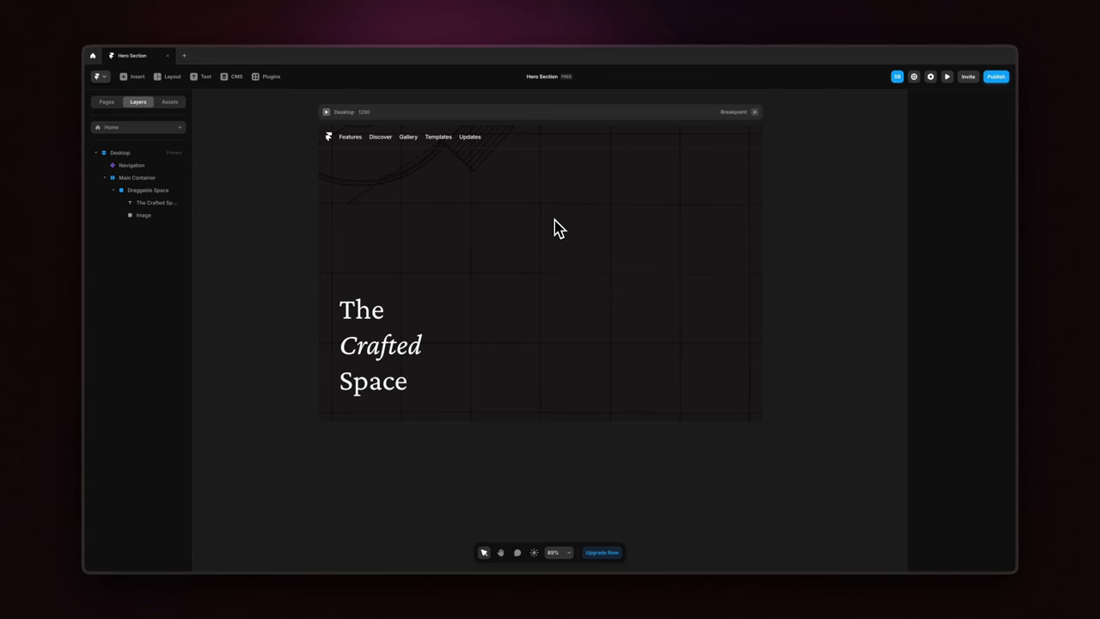
click(169, 194)
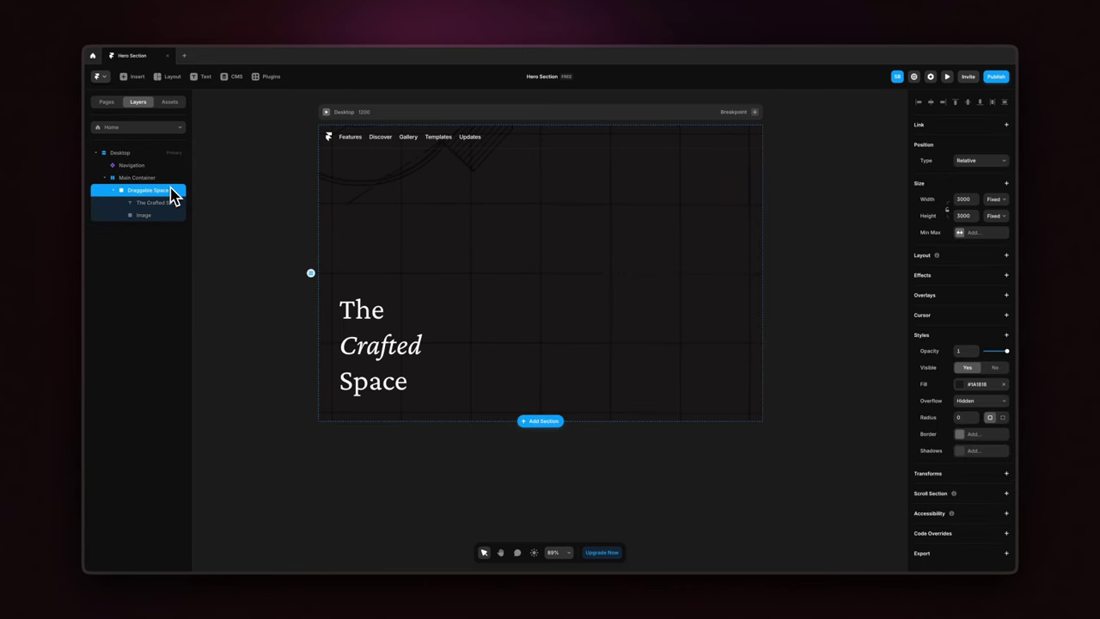
double_click(153, 216)
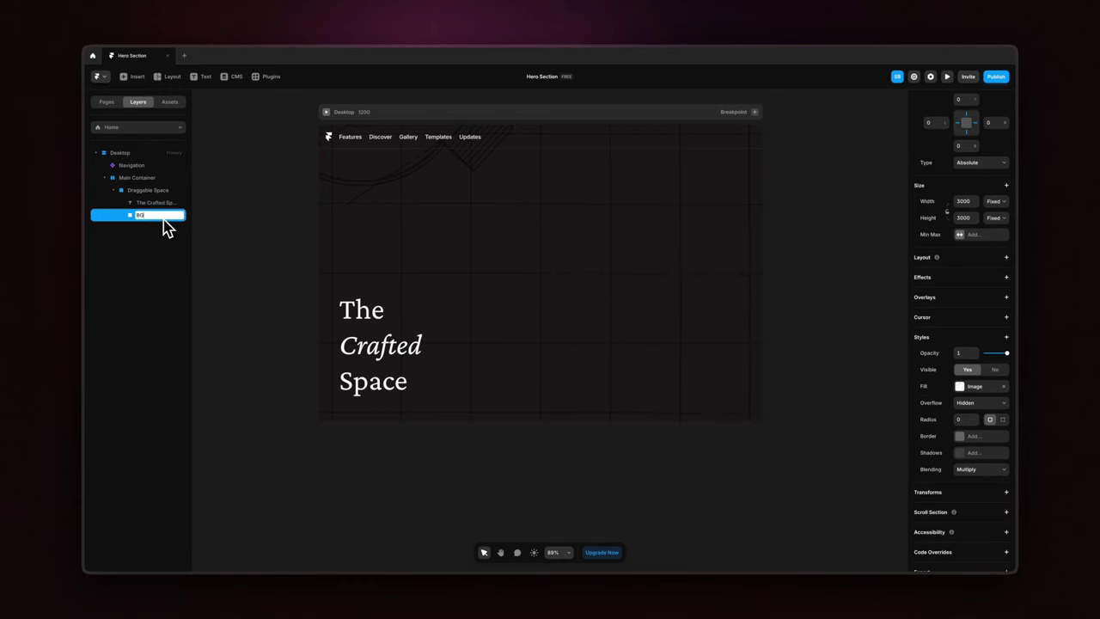
Add a Drag effect to Draggable Space with Freeform on and Snap Back off
click(159, 194)
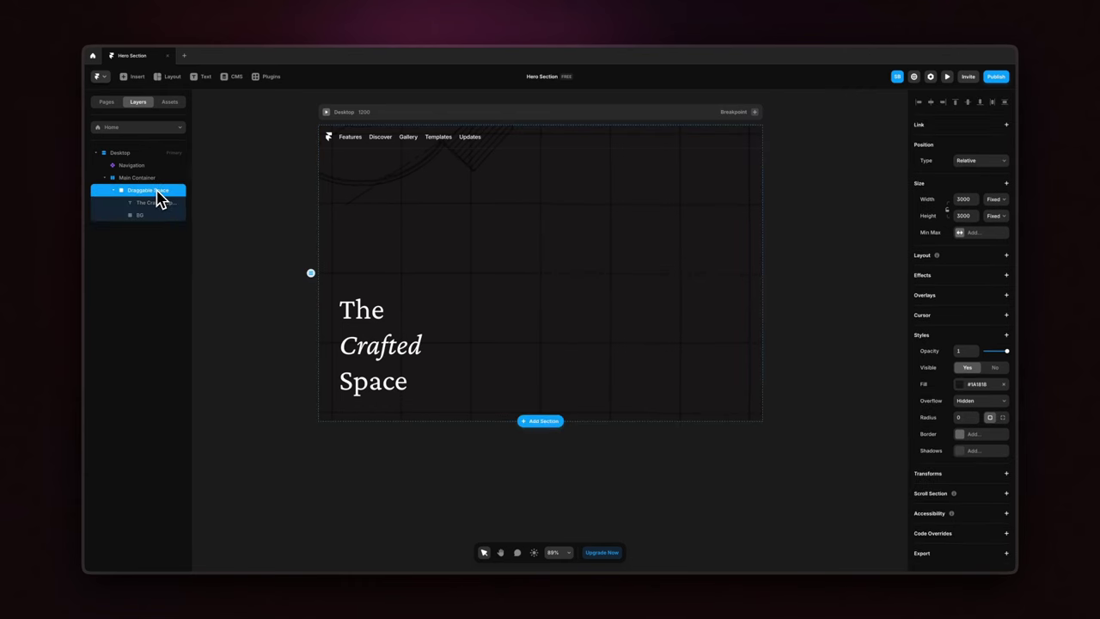
click(990, 276)
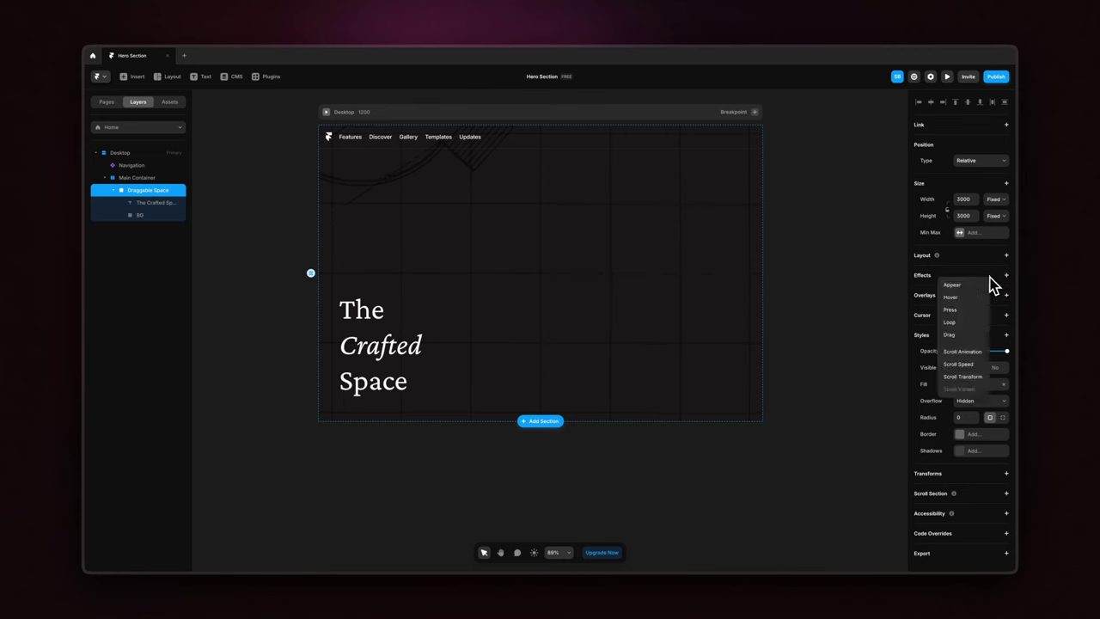
click(966, 334)
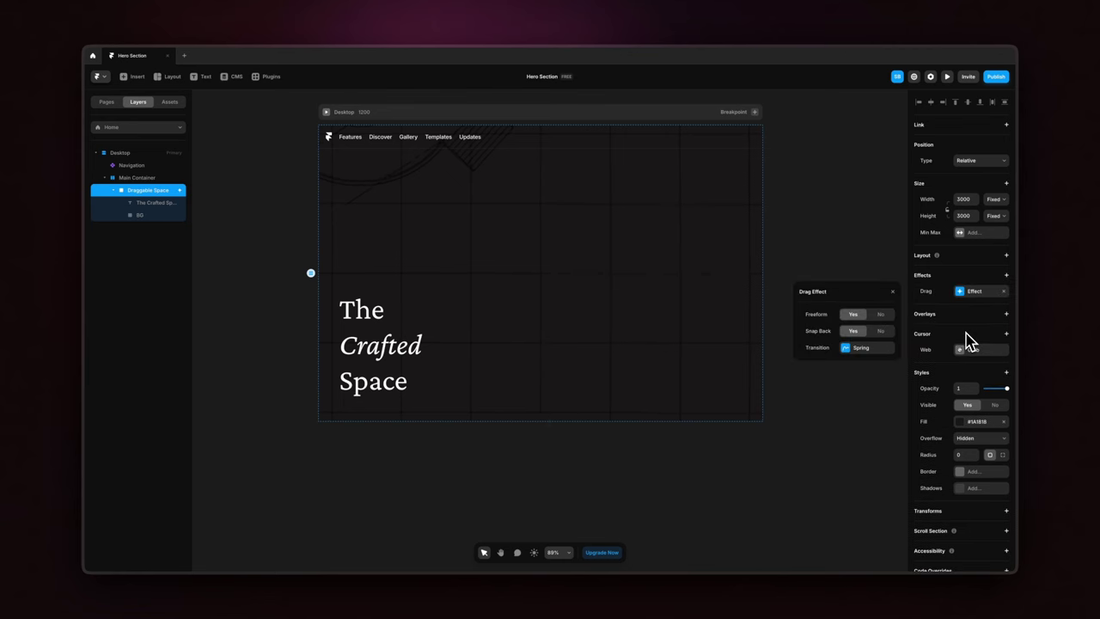
click(881, 332)
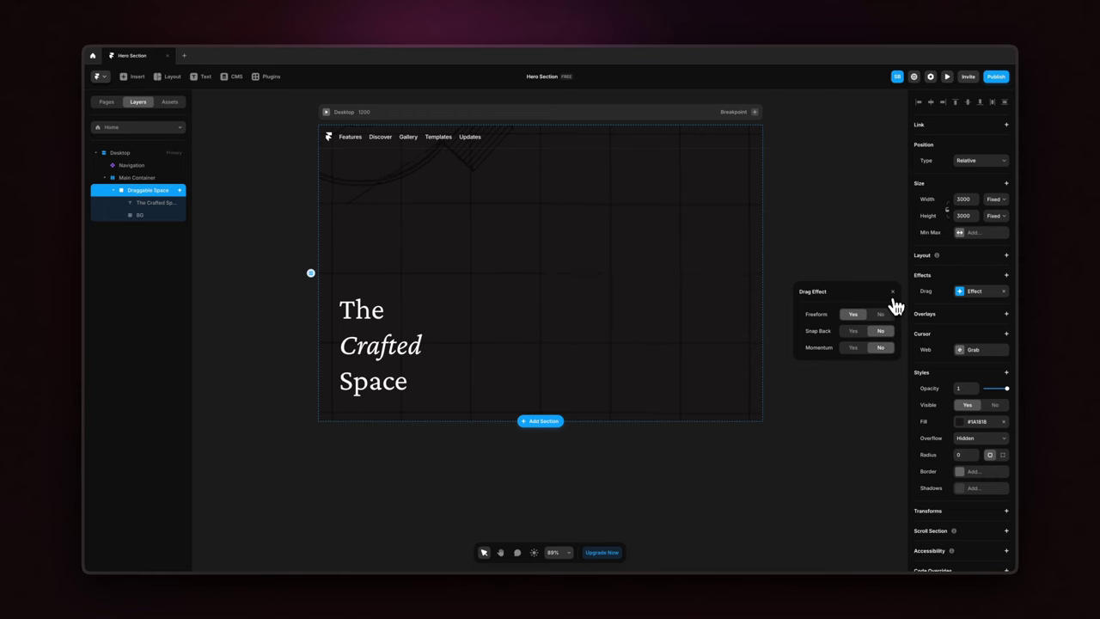
click(892, 292)
click(870, 286)
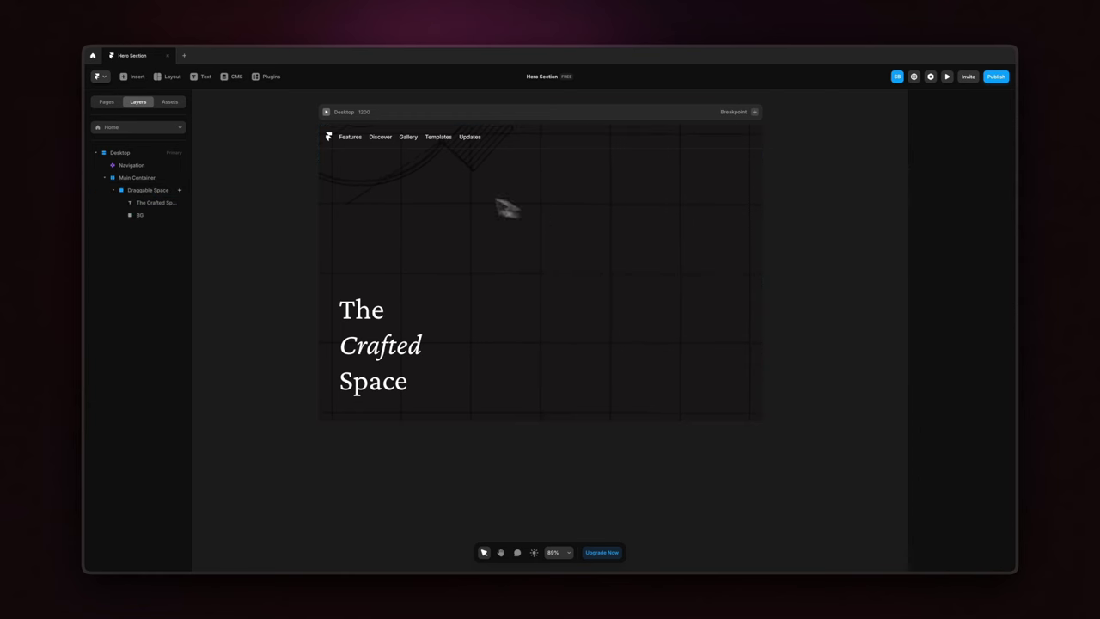
Preview the Desktop page and pan the space in several directions to test the drag effect, then return to the editor
click(327, 113)
drag(455, 430, 499, 246)
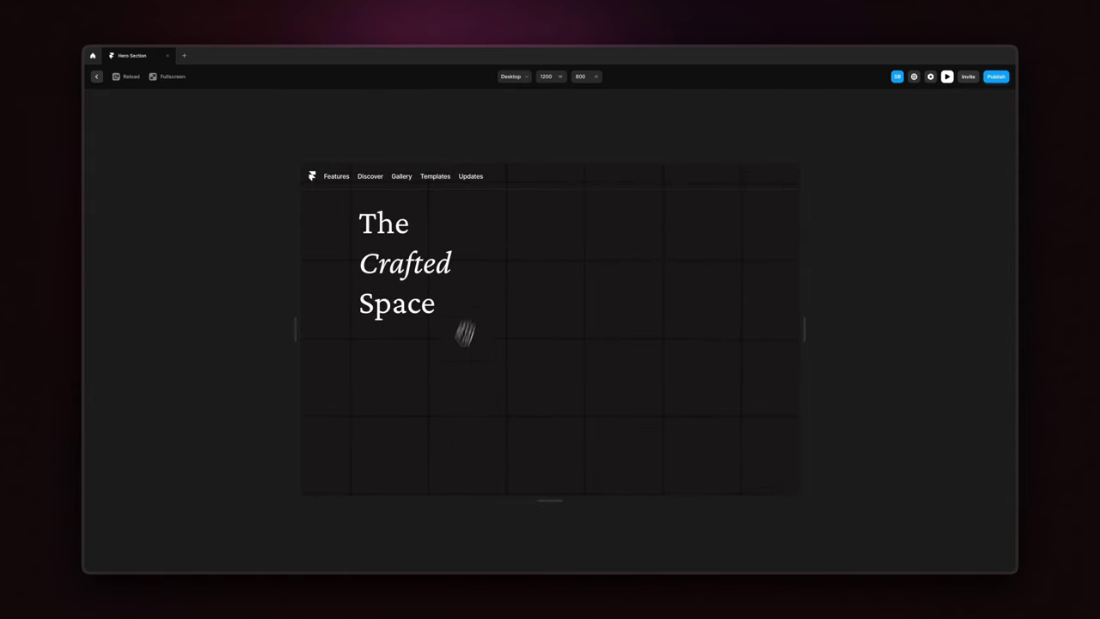
drag(464, 396, 518, 227)
mouse_move(436, 430)
mouse_down()
mouse_move(447, 329)
mouse_move(481, 245)
mouse_up()
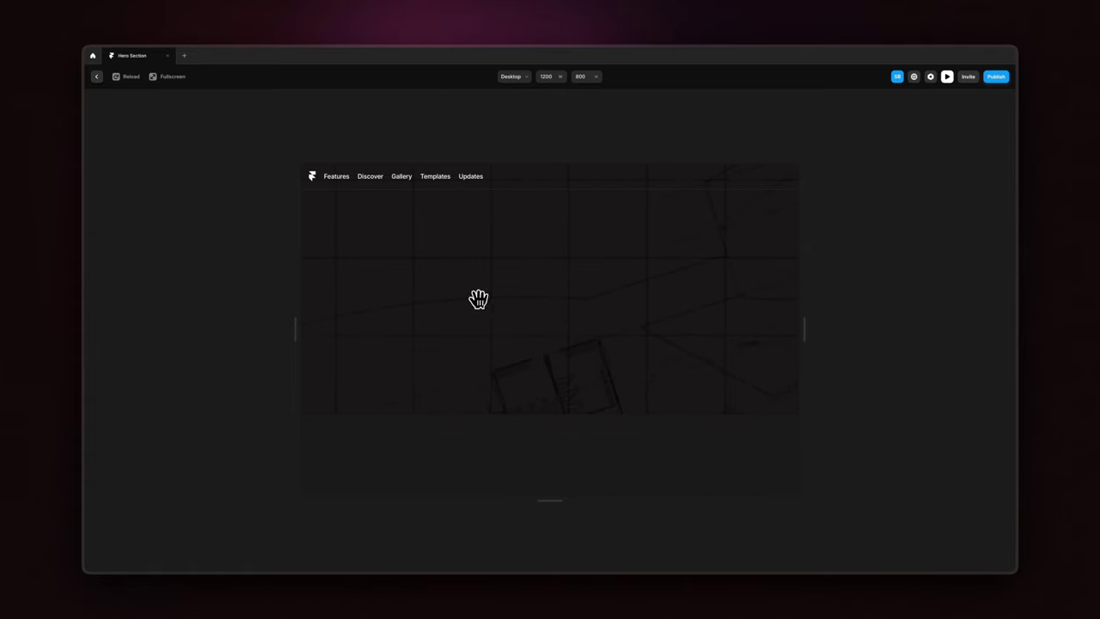
mouse_move(459, 373)
mouse_down()
mouse_move(473, 305)
mouse_move(653, 267)
mouse_move(438, 329)
mouse_move(489, 346)
mouse_move(536, 335)
mouse_move(548, 375)
mouse_move(518, 381)
mouse_up()
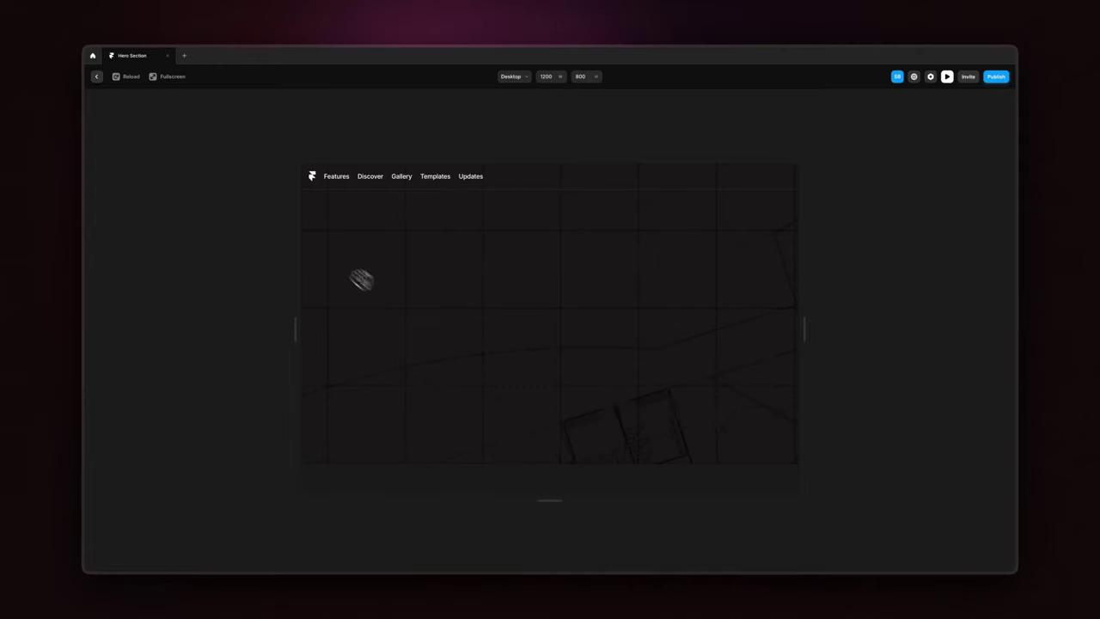
click(97, 76)
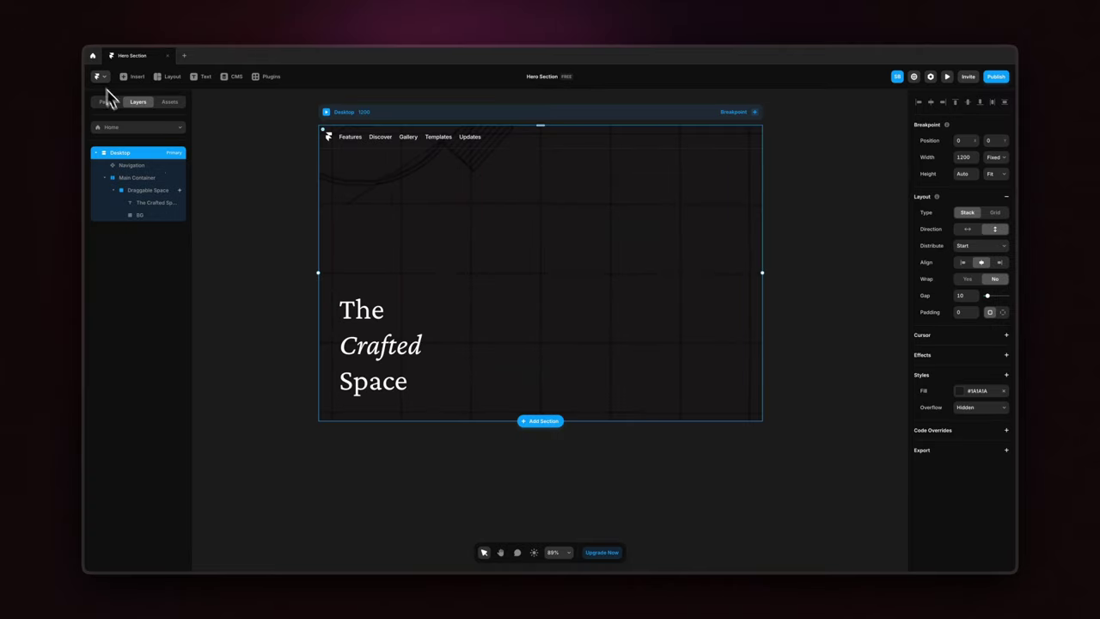
Add a scroll section named container to Main Container
click(137, 177)
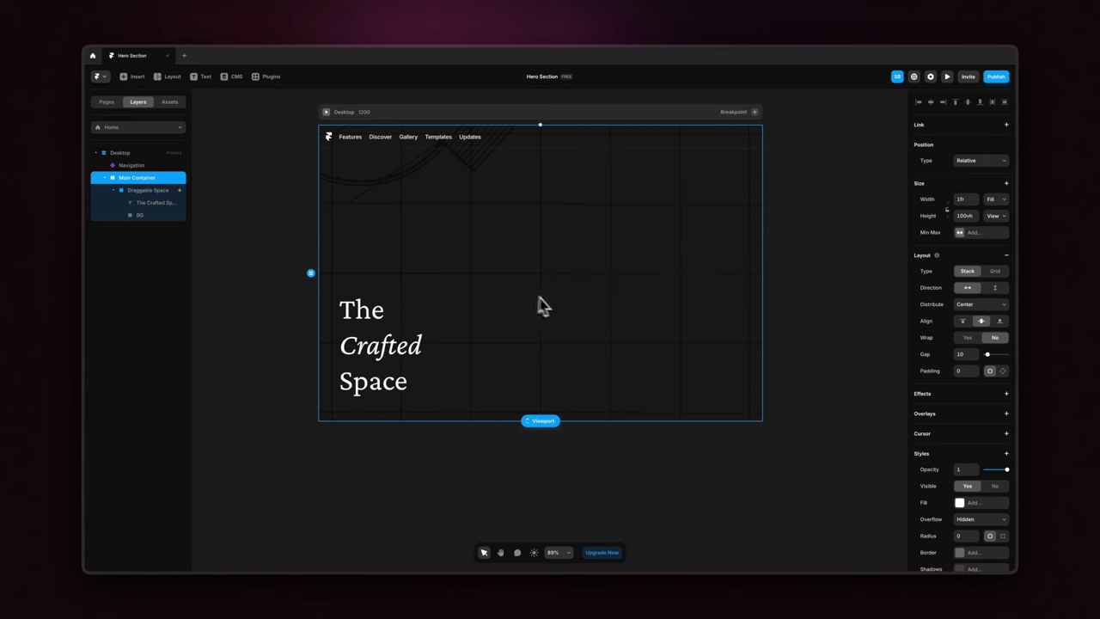
scroll(959, 437, down, 3)
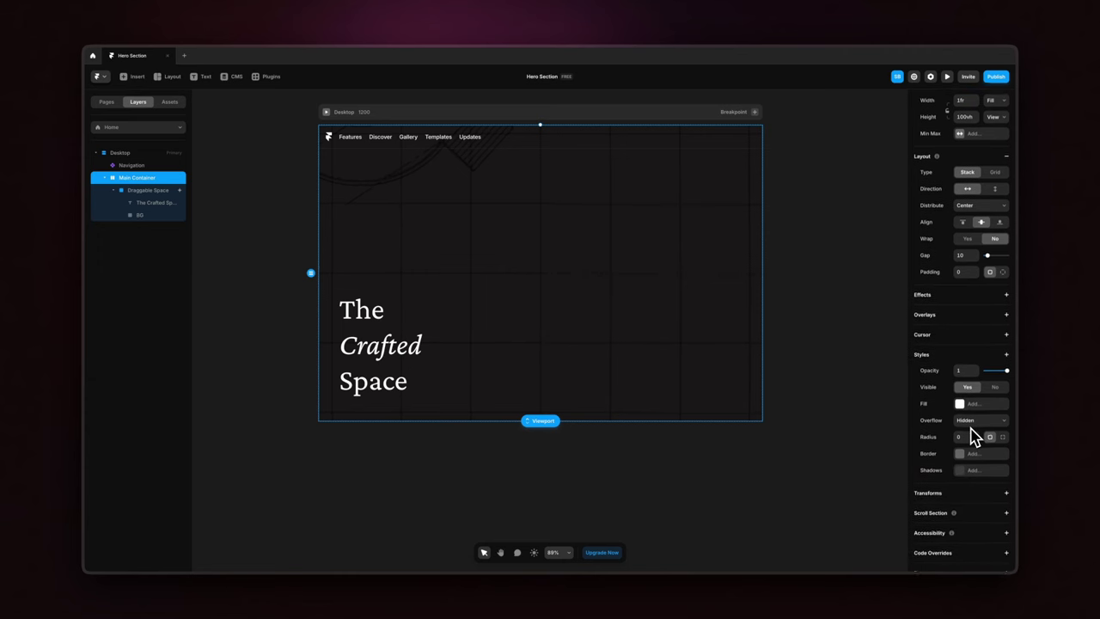
click(965, 498)
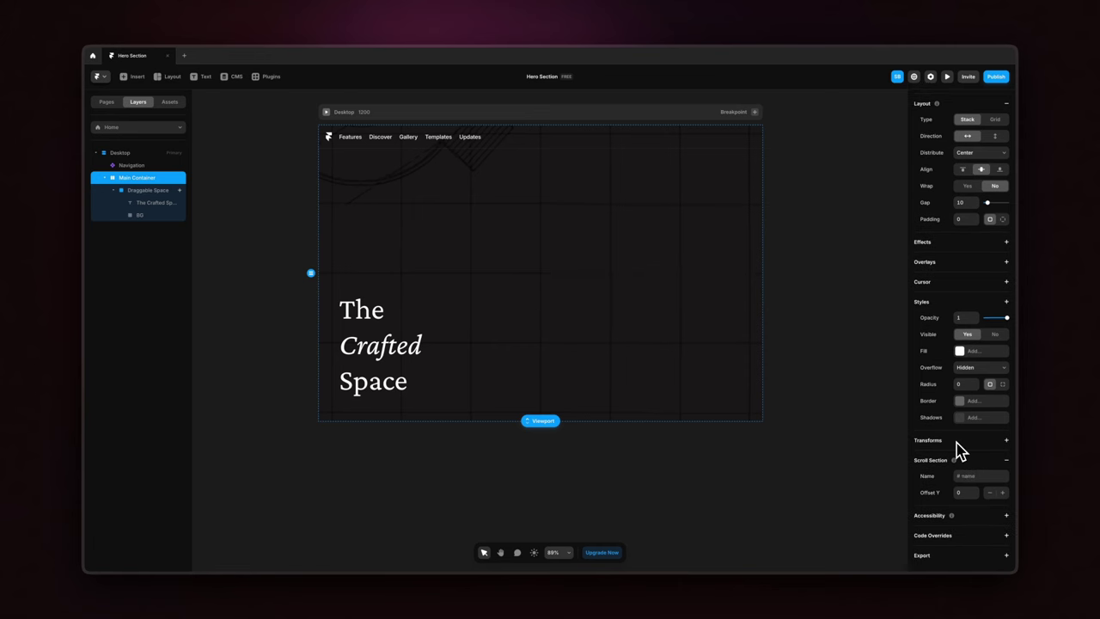
text(com)
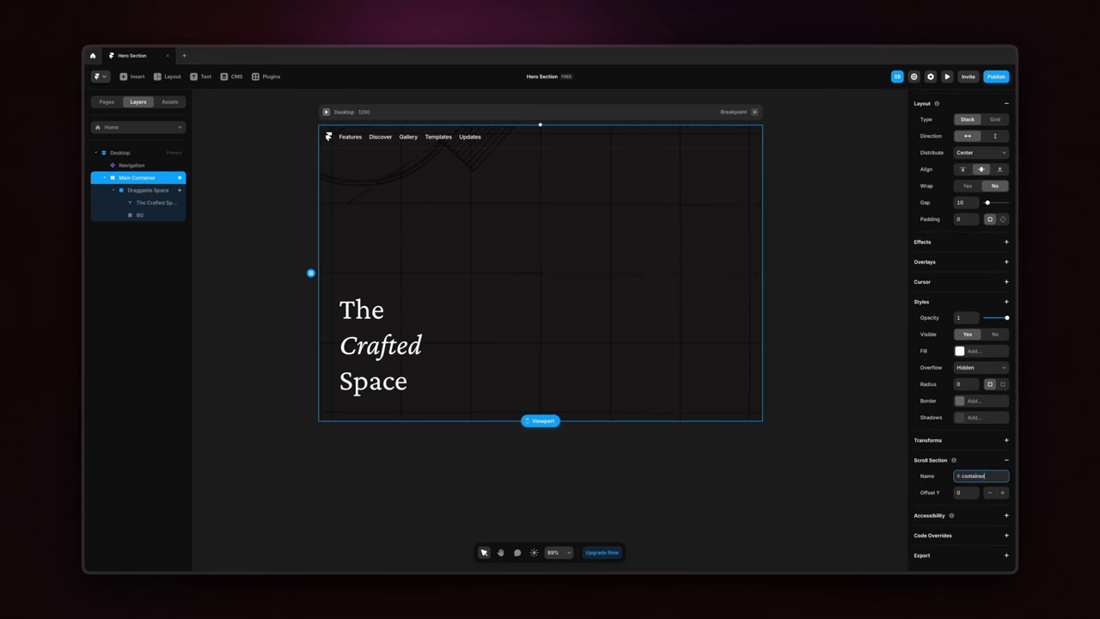
click(838, 429)
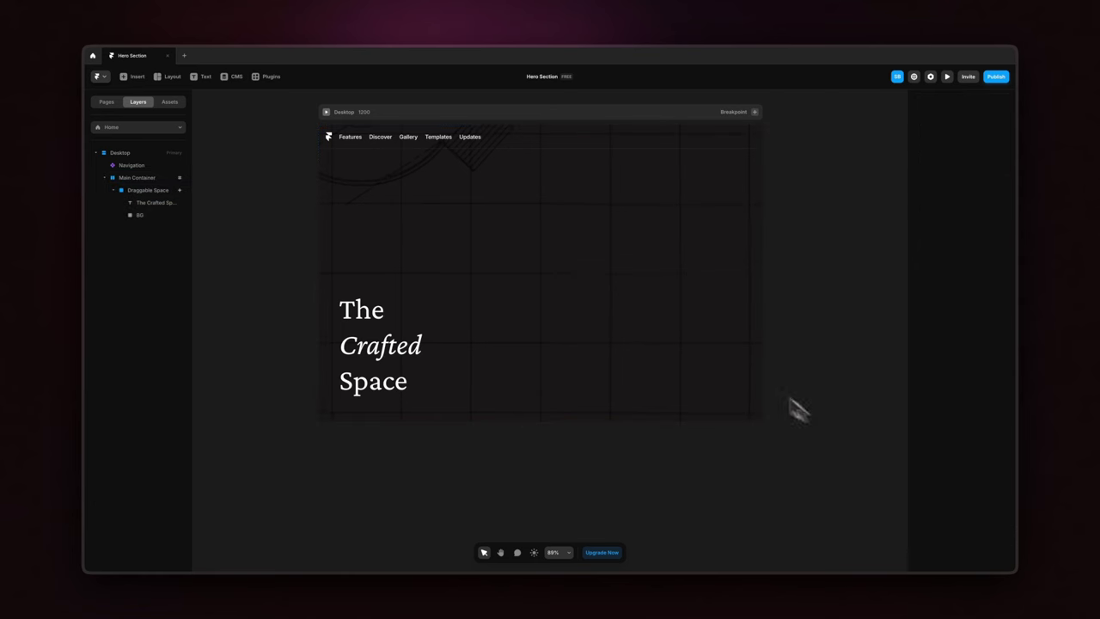
Turn off Freeform in Draggable Space's Drag effect and constrain the dragging to the container section
click(148, 192)
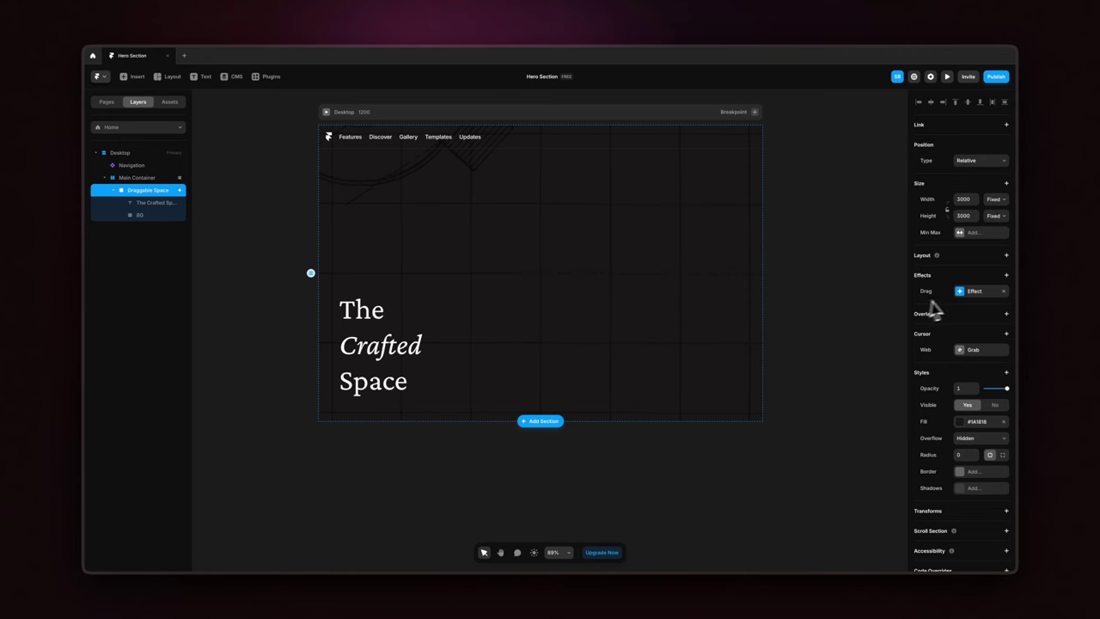
click(962, 294)
click(881, 315)
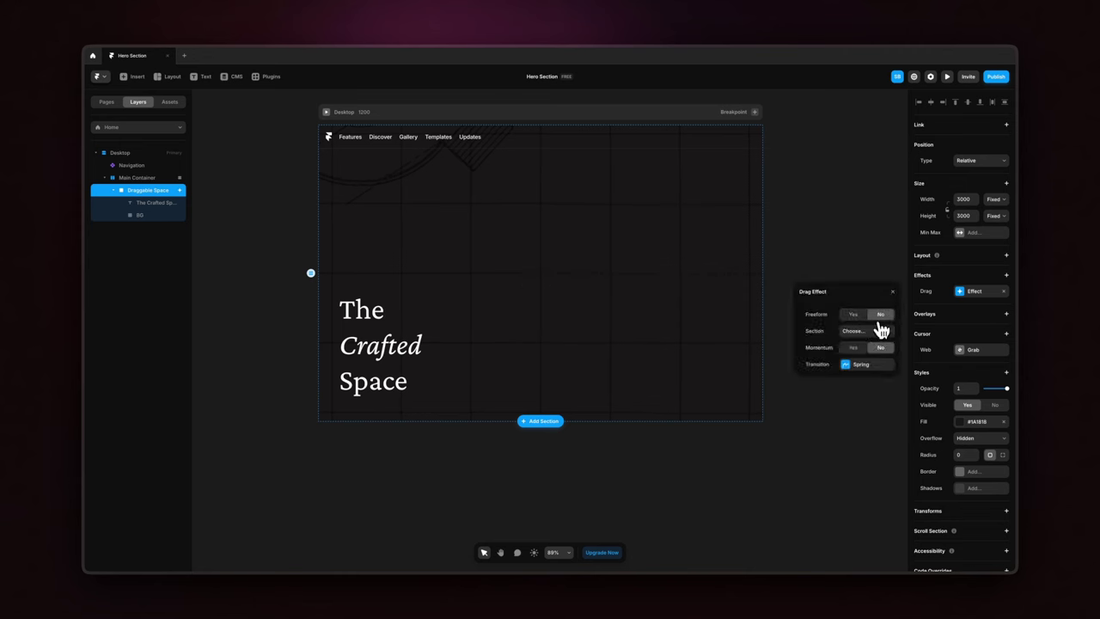
click(876, 332)
click(859, 340)
click(893, 293)
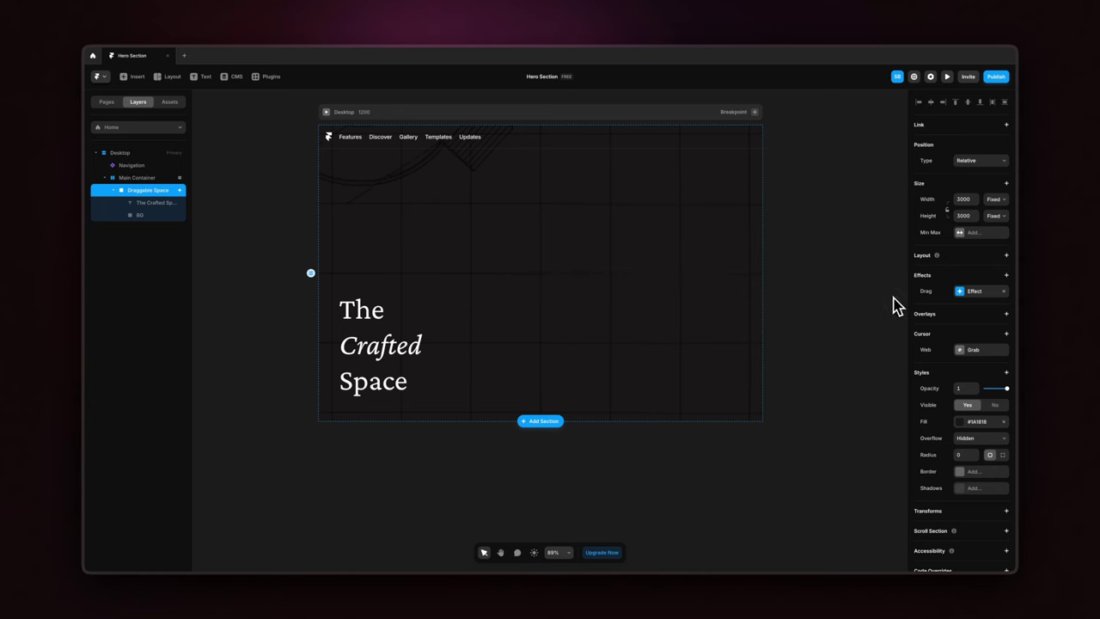
click(831, 272)
Preview the Desktop page again to check that dragging stays within the container, and return to the editor
click(324, 112)
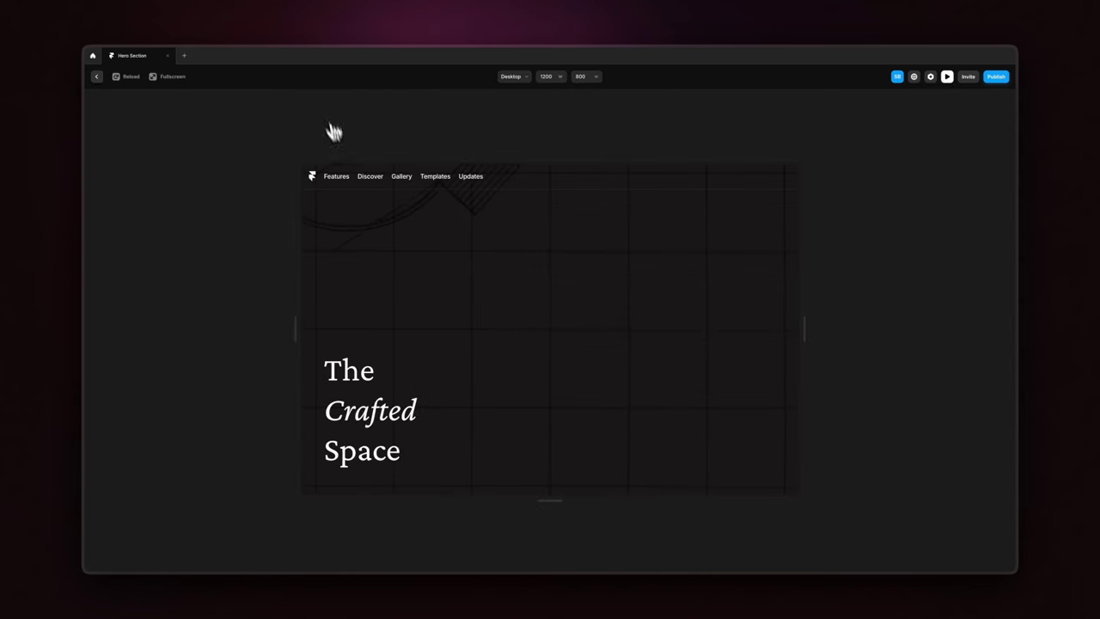
drag(367, 362, 528, 179)
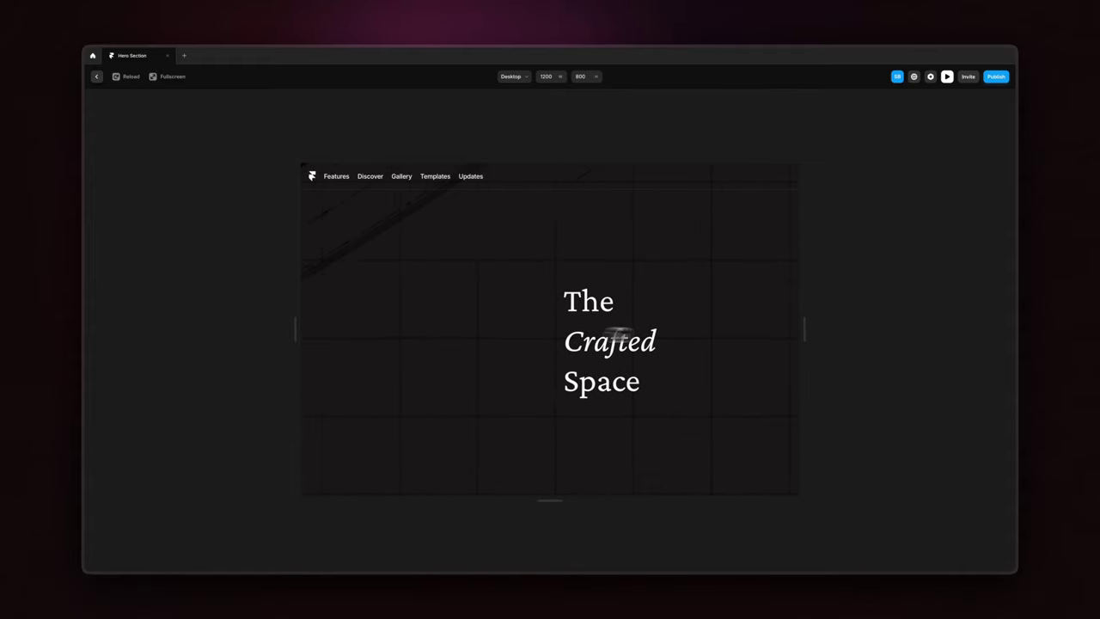
click(97, 78)
click(384, 467)
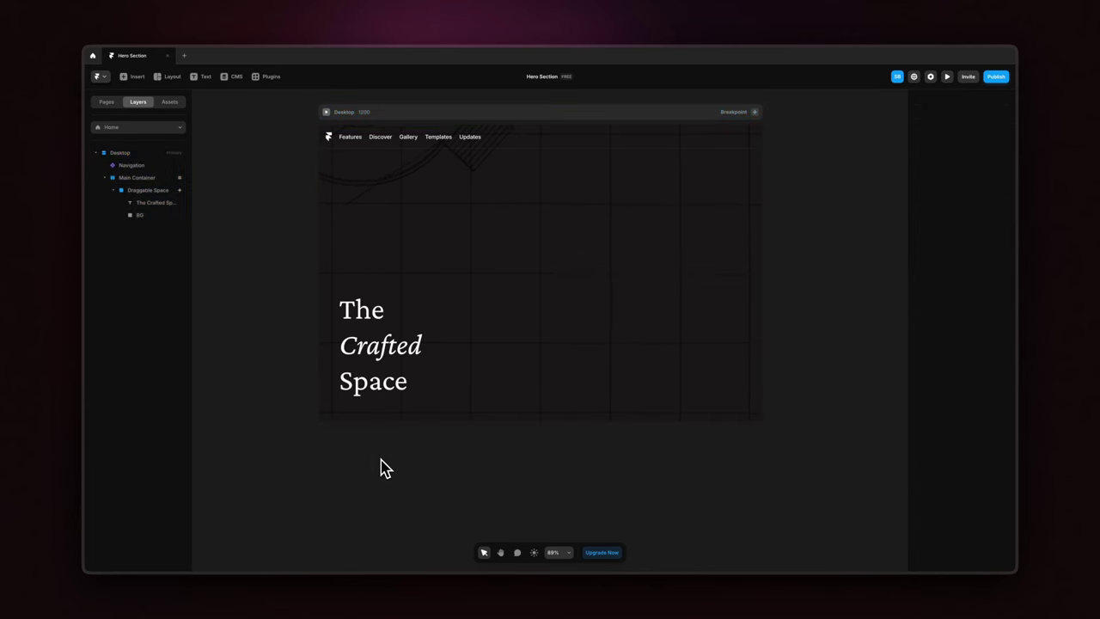
Draw a frame of about 255 by 236 px in the middle of the hero and move it above the heading in Draggable Space's layer order
scroll(530, 289, up, 3)
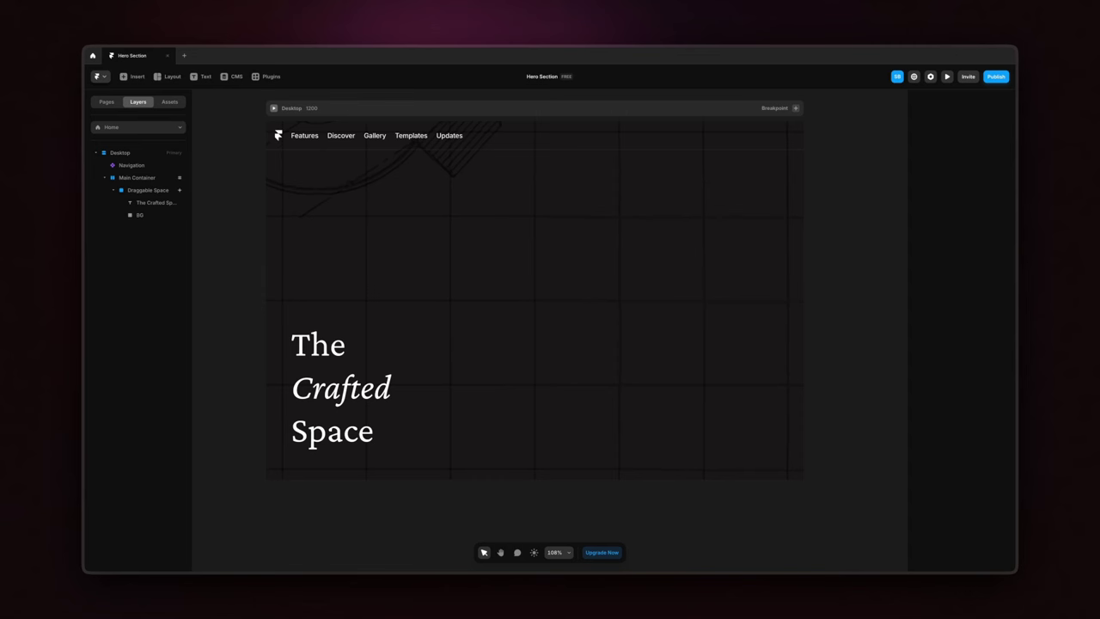
key(f)
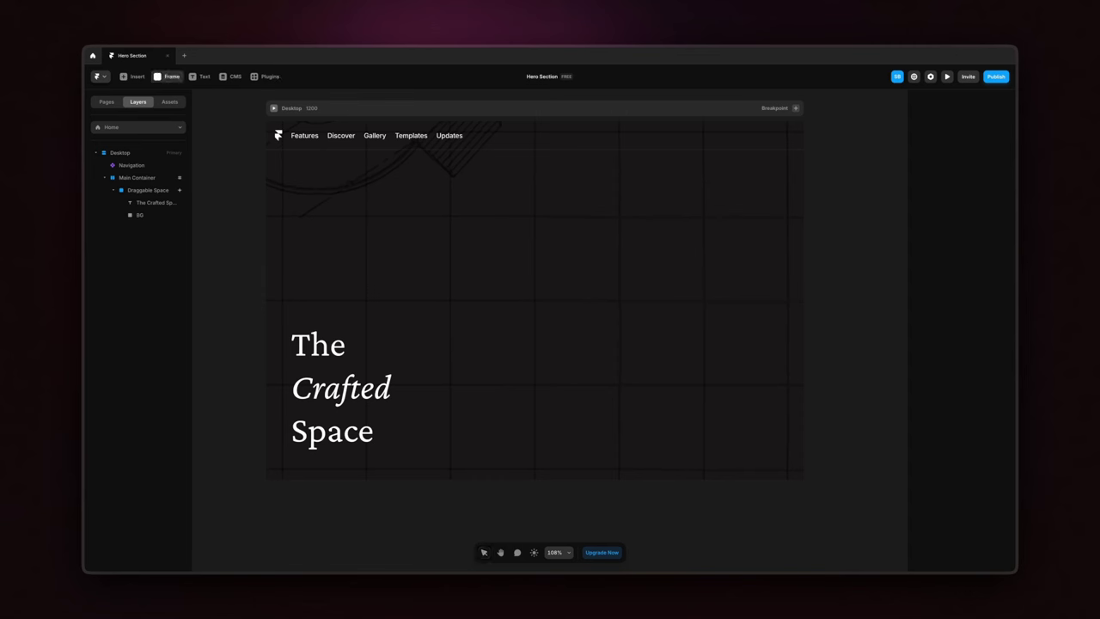
drag(474, 243, 590, 348)
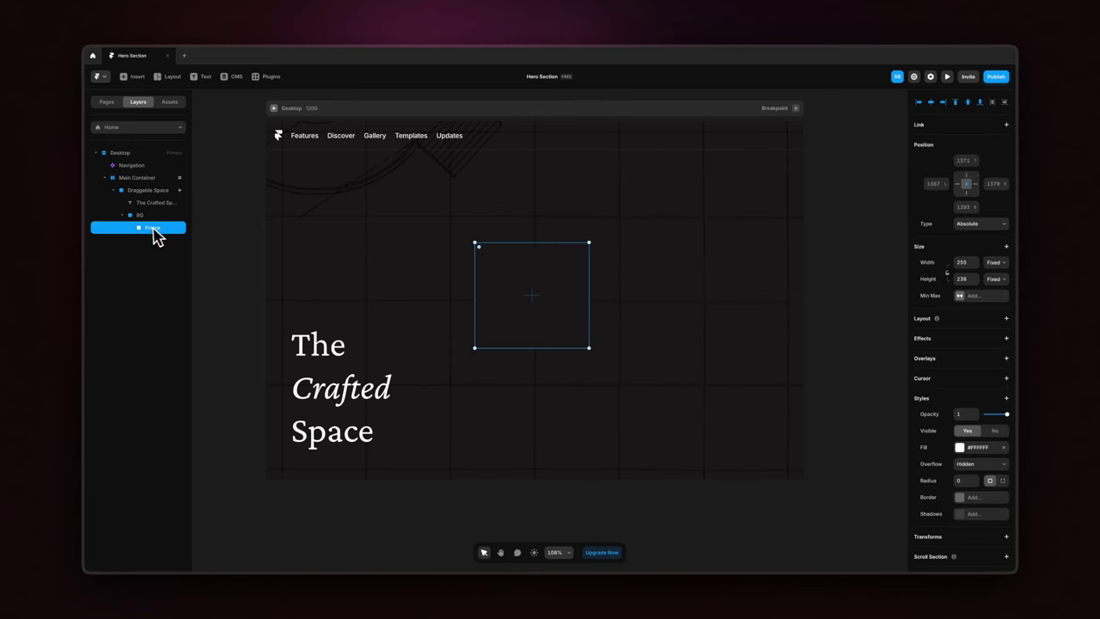
drag(161, 234, 161, 202)
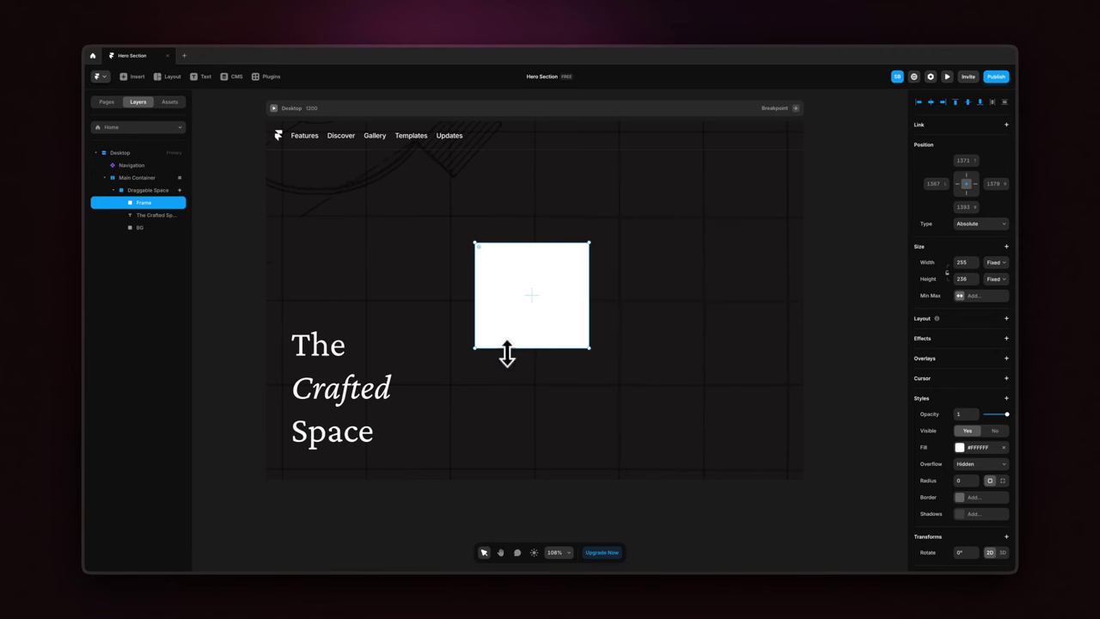
Lengthen the white frame to about 255 by 339 px and move it back above the heading in Draggable Space's layer order
drag(510, 347, 533, 351)
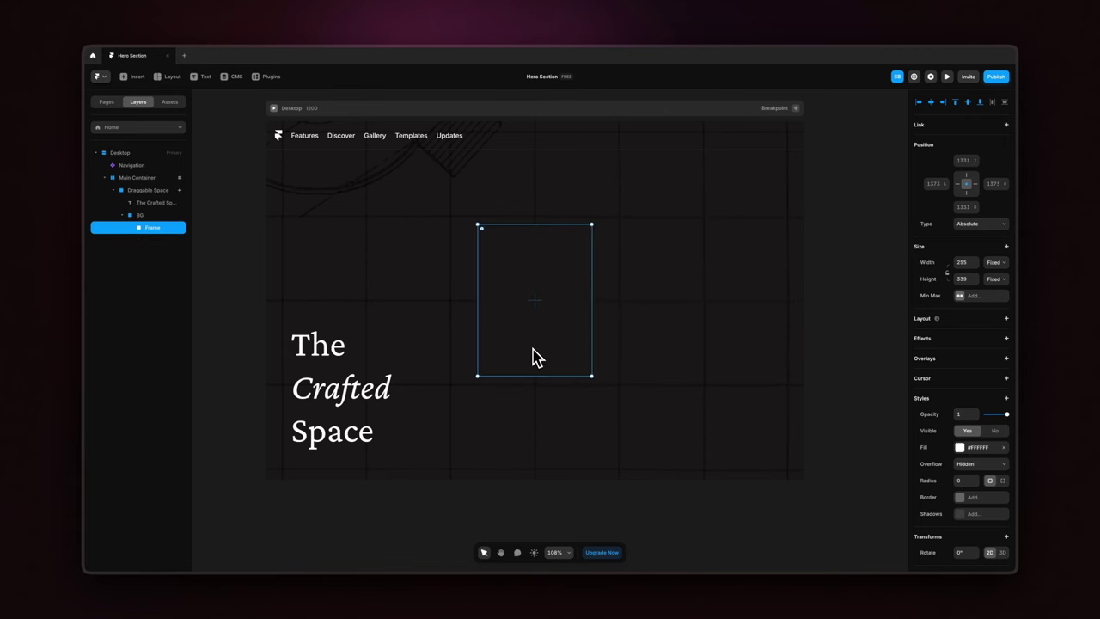
drag(150, 234, 149, 207)
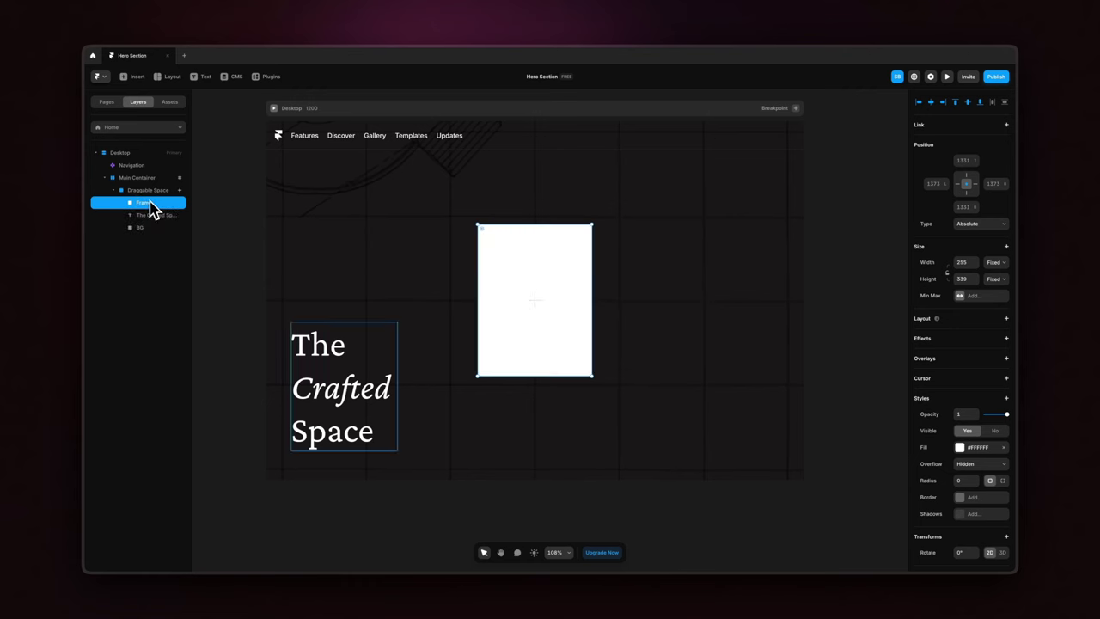
Lock the BG layer in Draggable Space
click(150, 232)
right_click(170, 237)
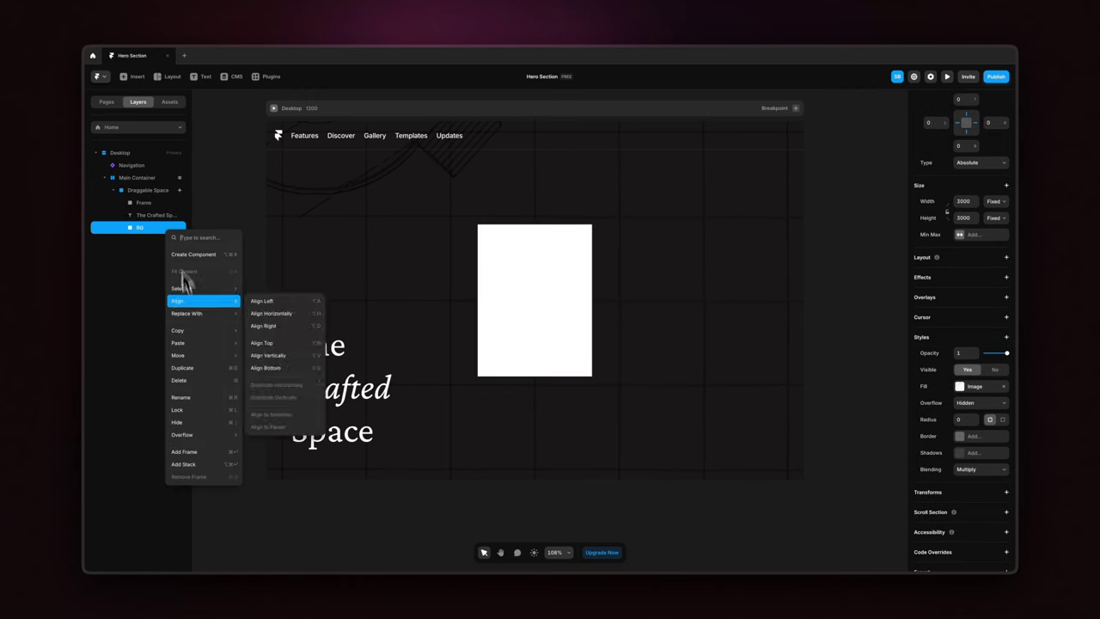
click(188, 402)
Set the white frame's corner radius to 20 and change its fill type to image
click(167, 204)
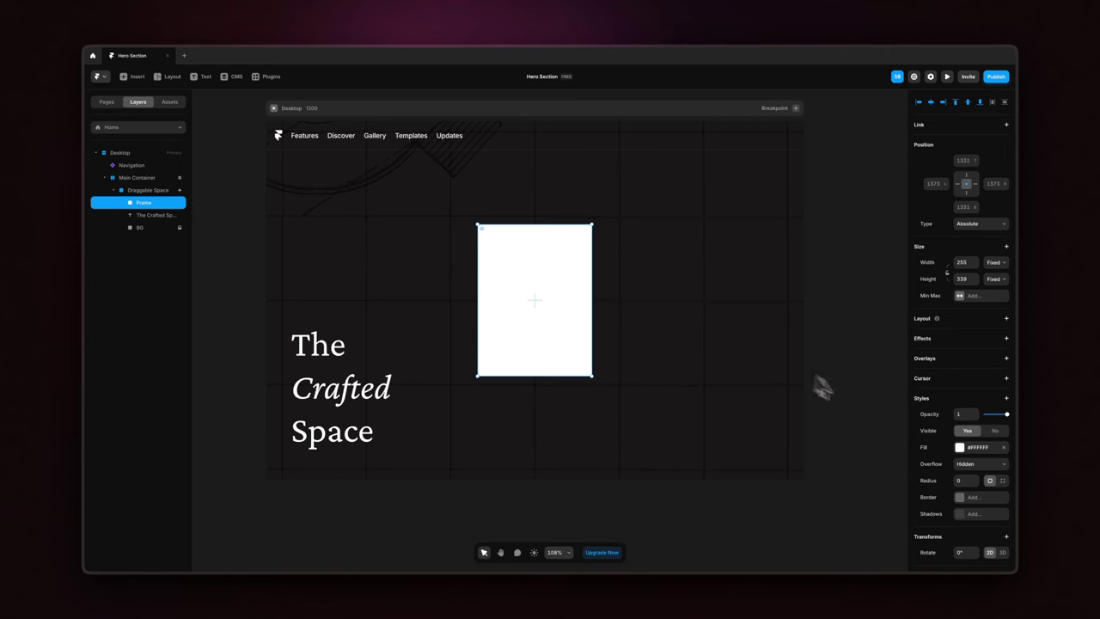
text(10)
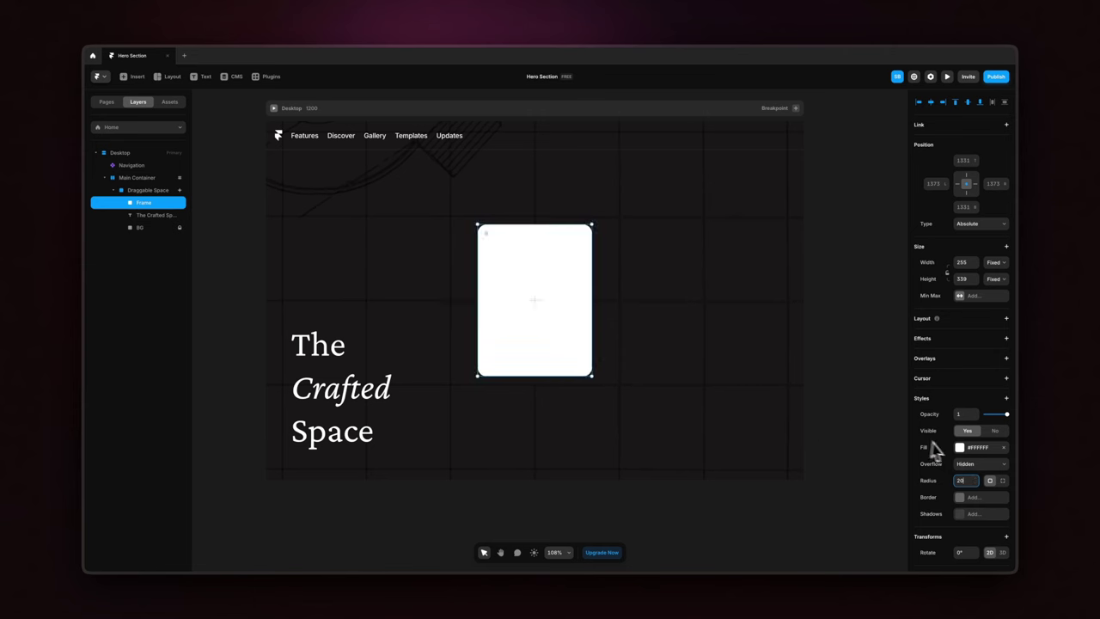
click(961, 452)
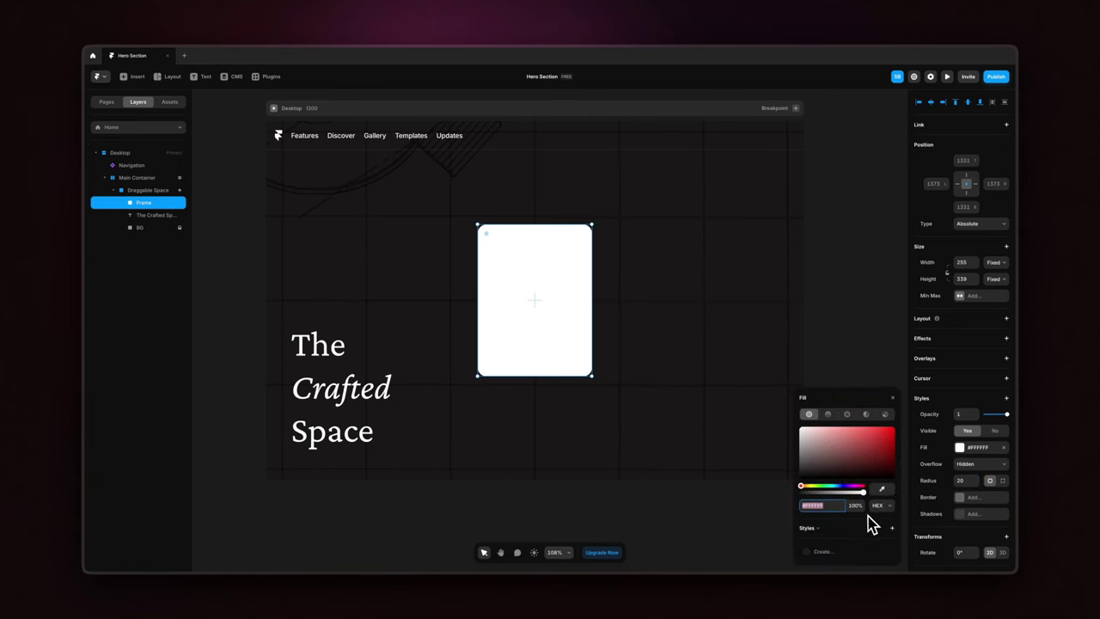
click(884, 414)
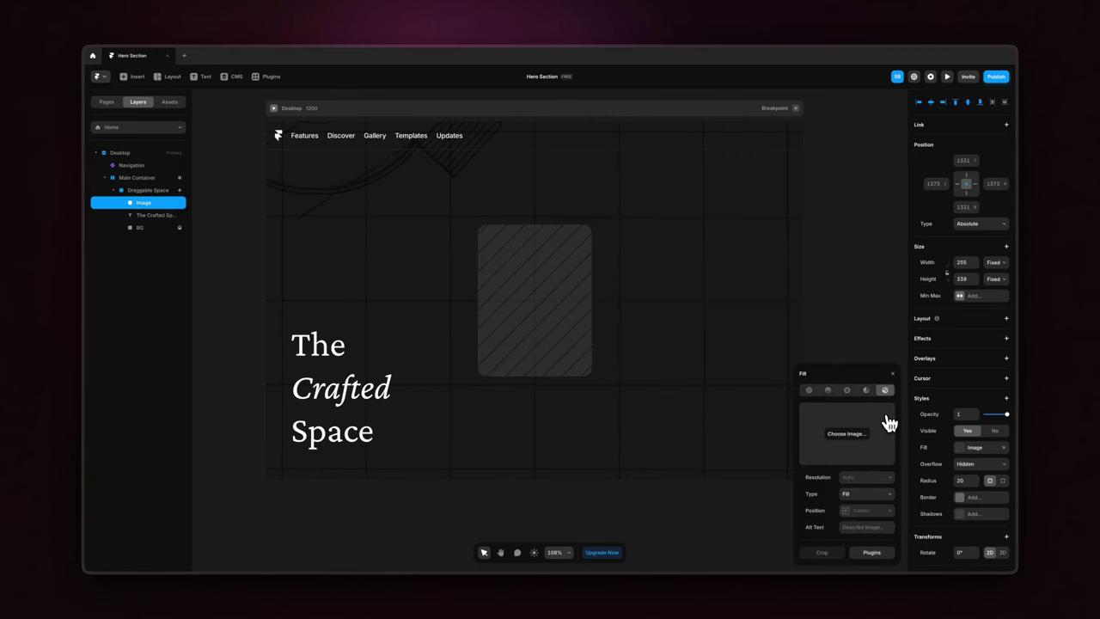
Search Unsplash for "architecture" and fill the frame with the photo of a sunlit stone arcade
click(873, 552)
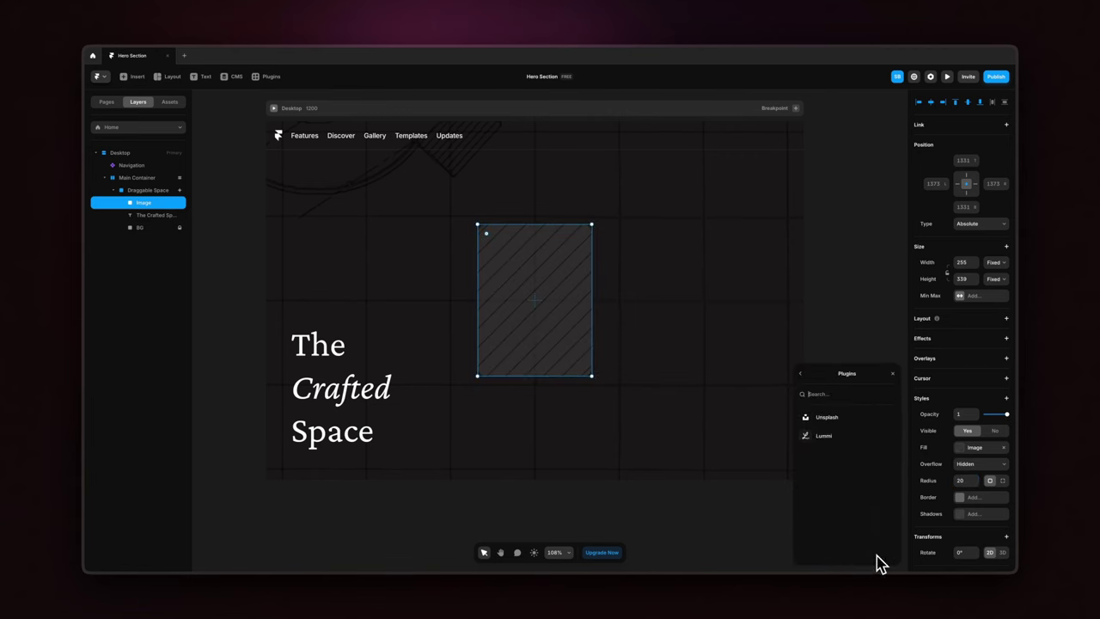
click(825, 418)
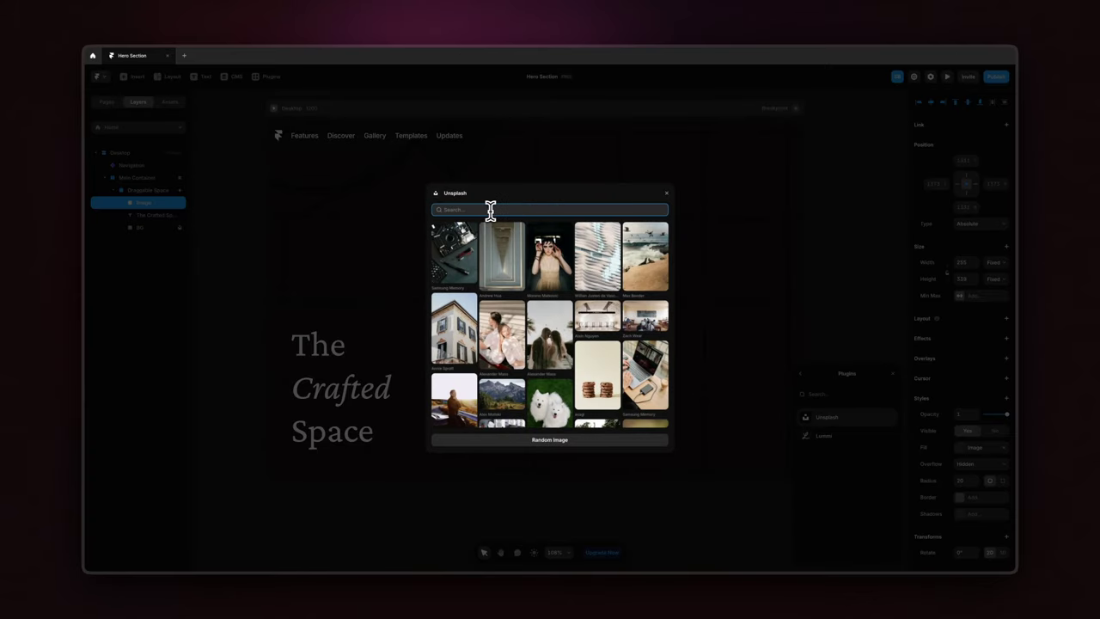
text(architecture)
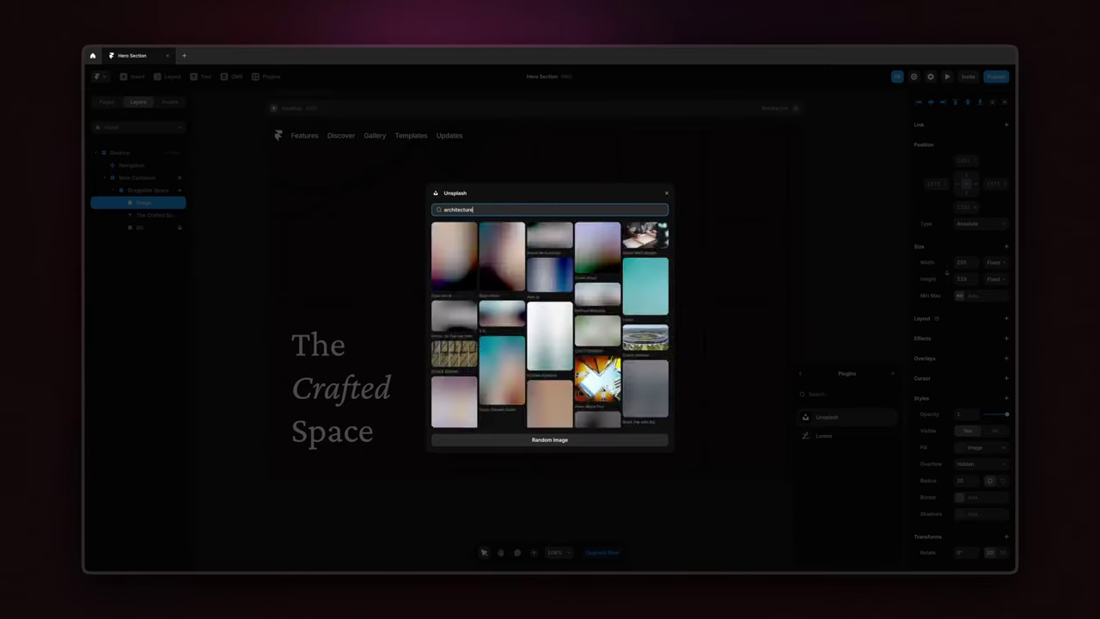
scroll(508, 255, down, 10)
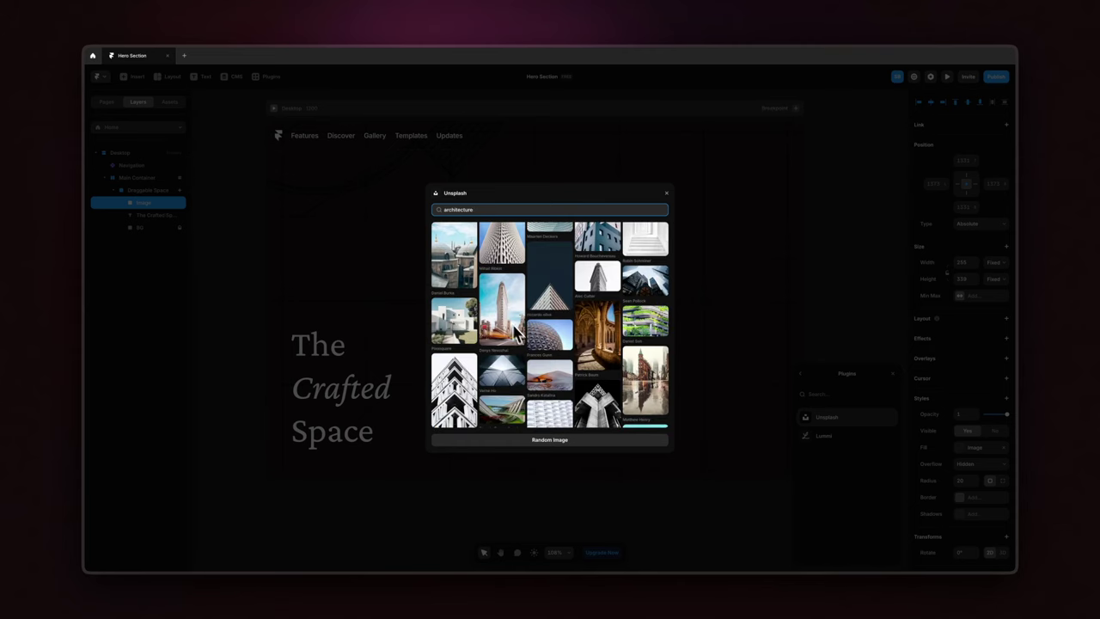
scroll(632, 395, down, 3)
click(615, 397)
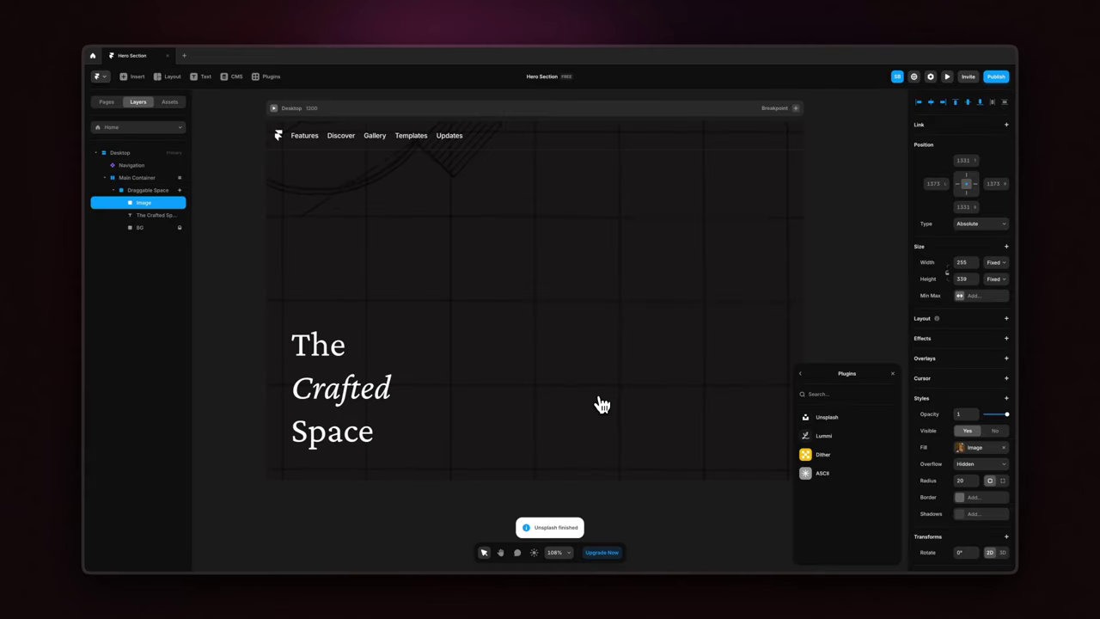
click(799, 272)
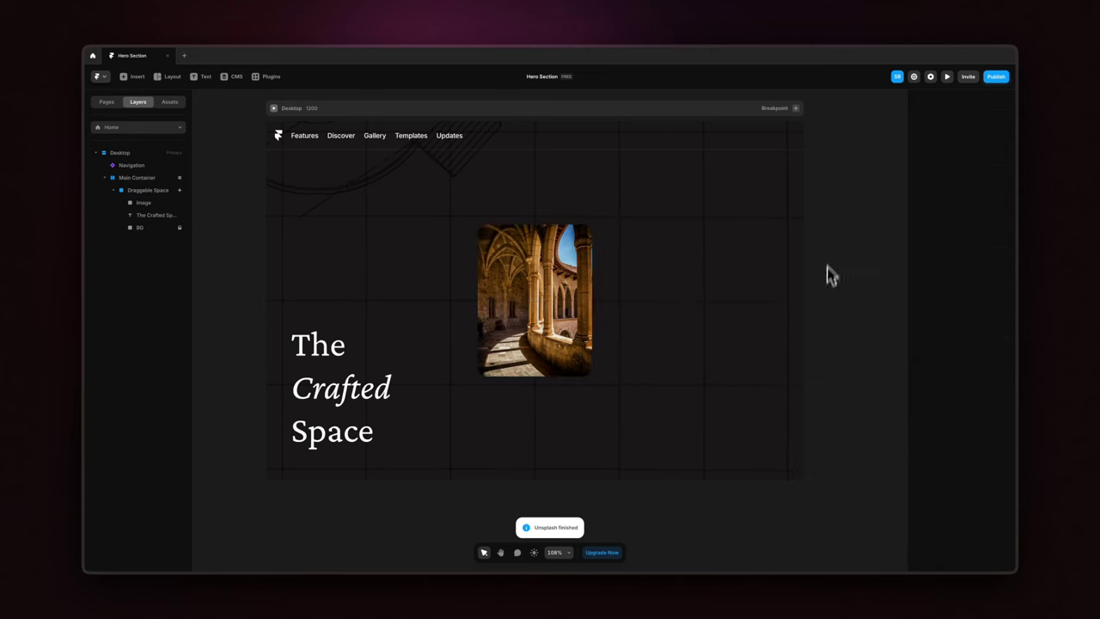
Duplicate the arcade photo within Draggable Space
click(551, 334)
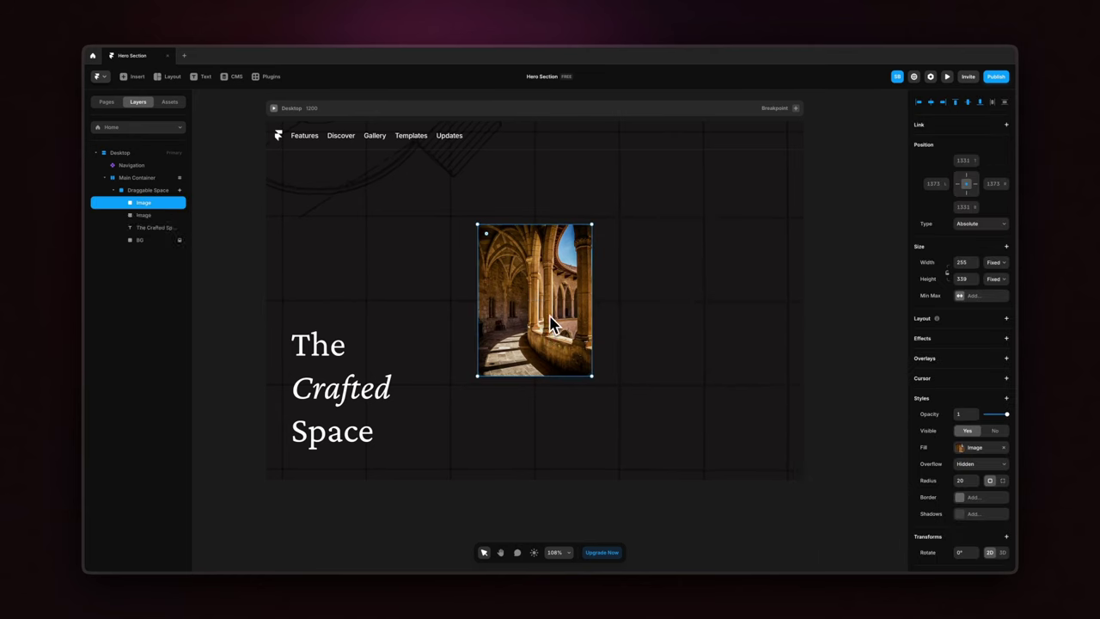
mouse_move(554, 330)
mouse_down()
mouse_move(519, 333)
mouse_move(554, 333)
mouse_up()
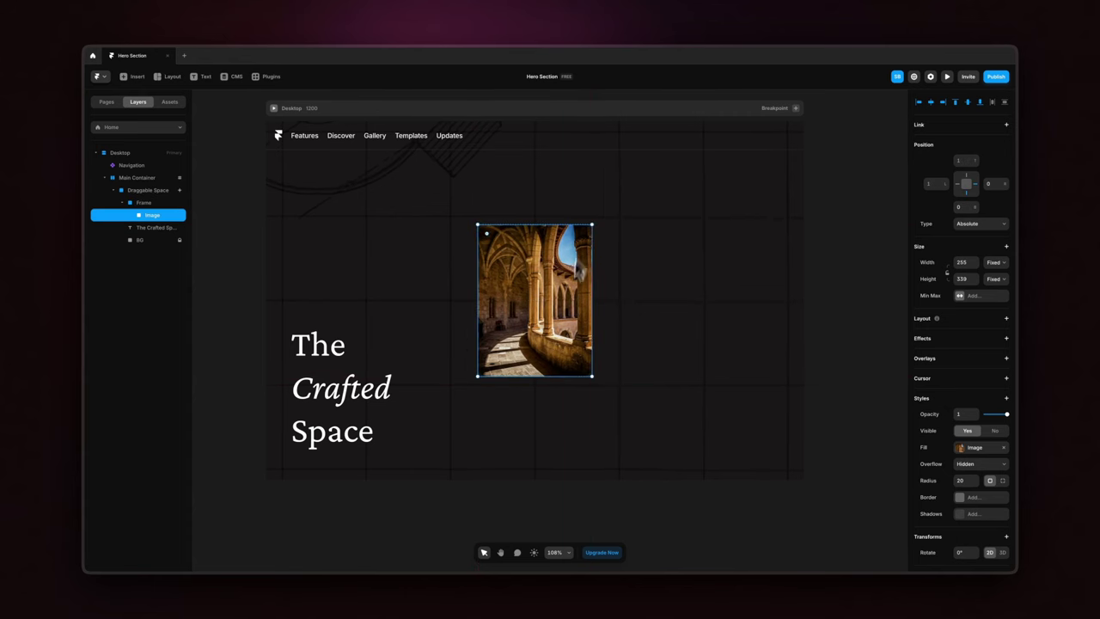
alt+drag(590, 225, 582, 235)
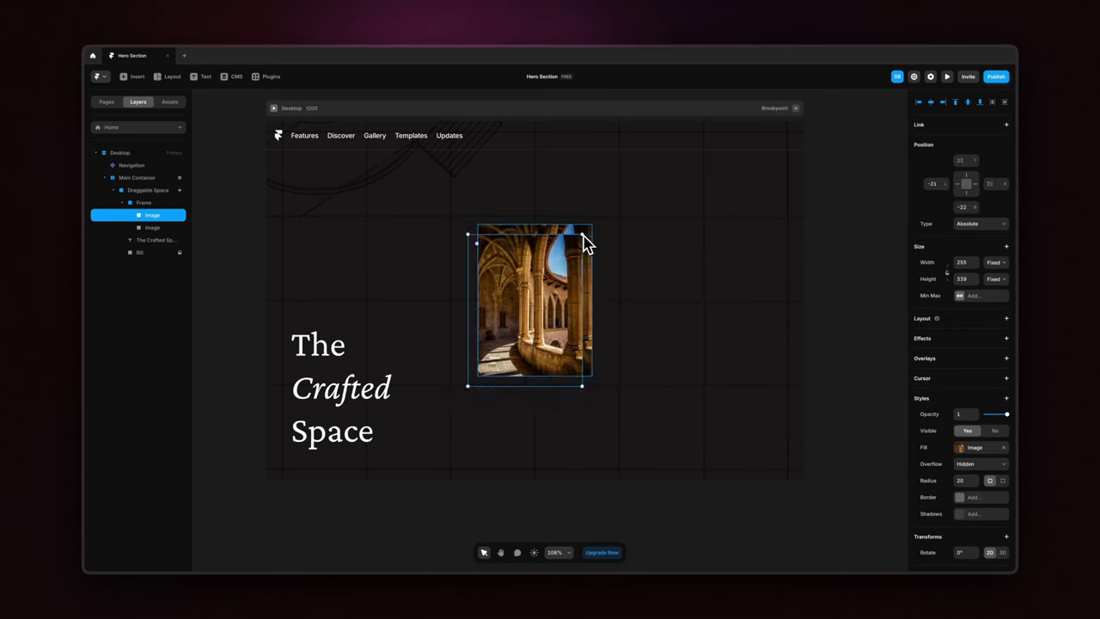
key(Delete)
click(161, 217)
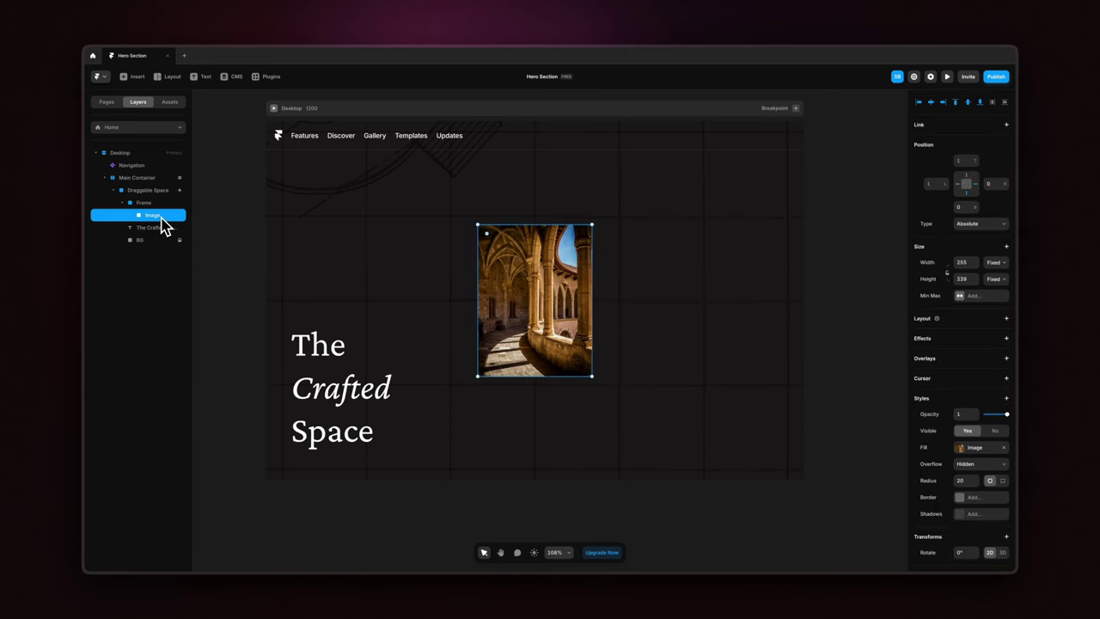
key(super+z)
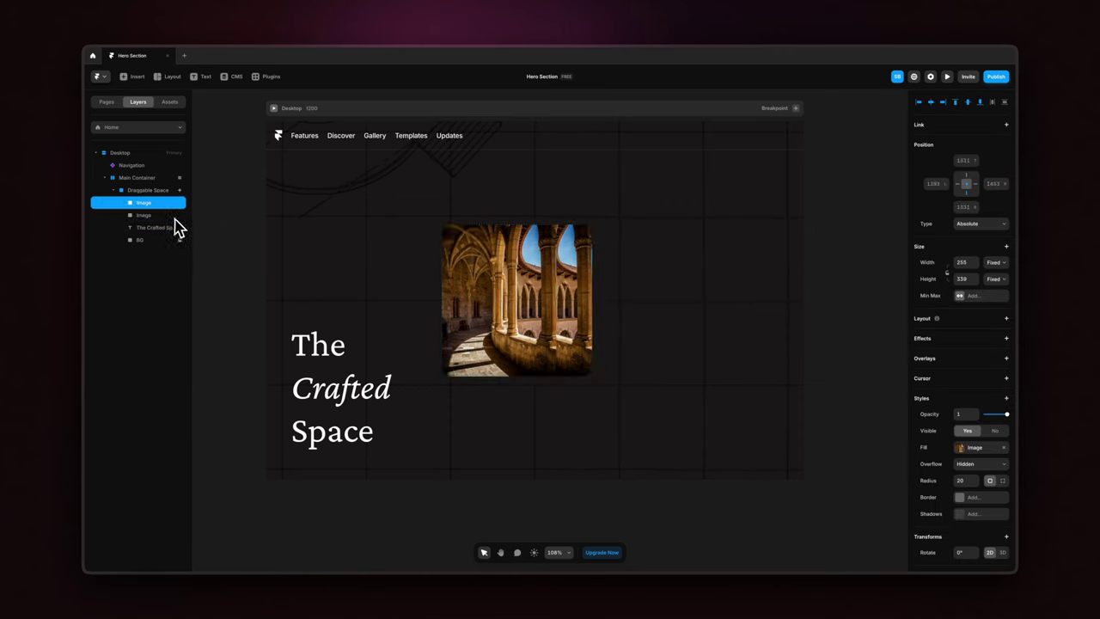
Place the duplicate photo above the heading, left of the original, and scale it to about 198 by 263 px
drag(502, 294, 469, 309)
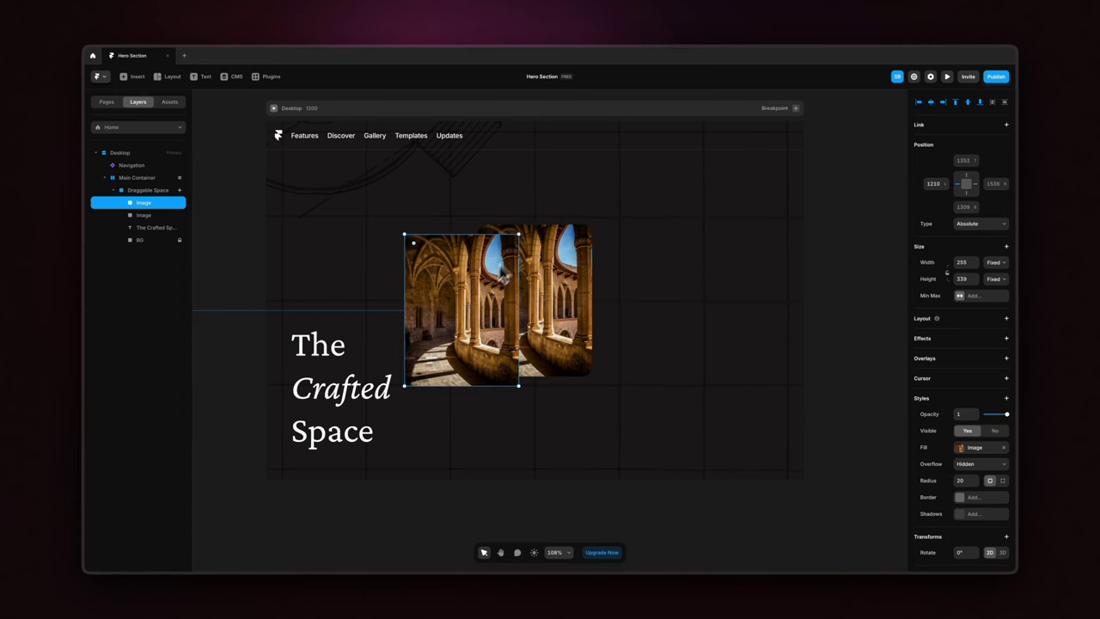
drag(519, 235, 486, 277)
drag(472, 322, 448, 248)
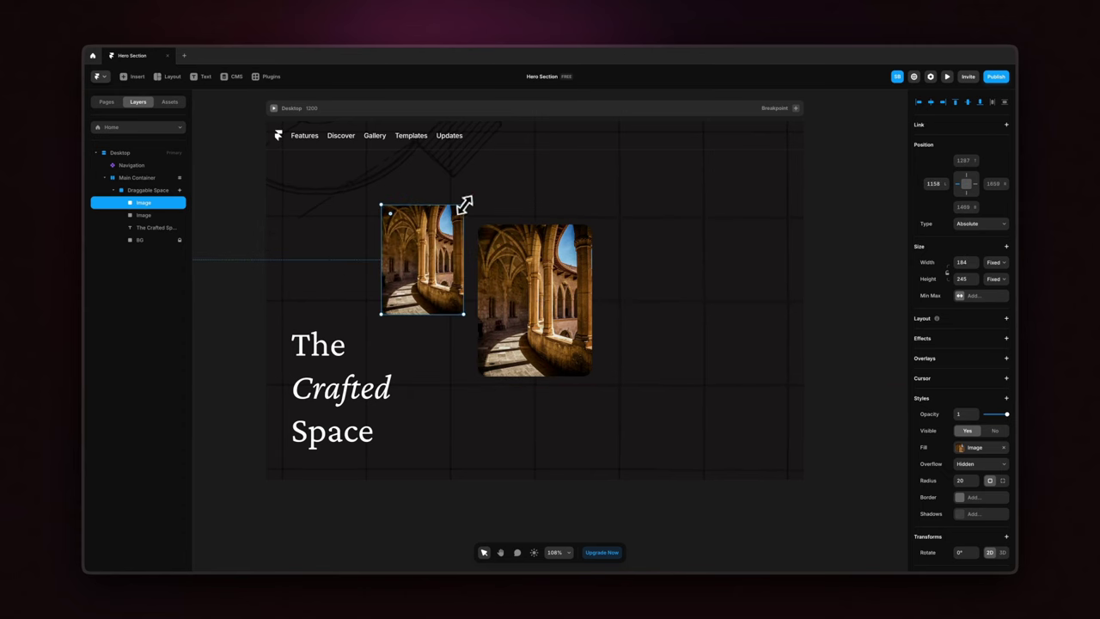
drag(464, 203, 469, 197)
Place two smaller copies of the photo, one beside the word "Space" and one above "The" at the hero's left edge
drag(437, 260, 449, 421)
drag(483, 363, 450, 407)
drag(431, 451, 457, 437)
click(387, 369)
drag(408, 326, 322, 246)
Enlarge the hero's lower-right photo to about 242 by 321 px and shrink the upper-right one
click(705, 361)
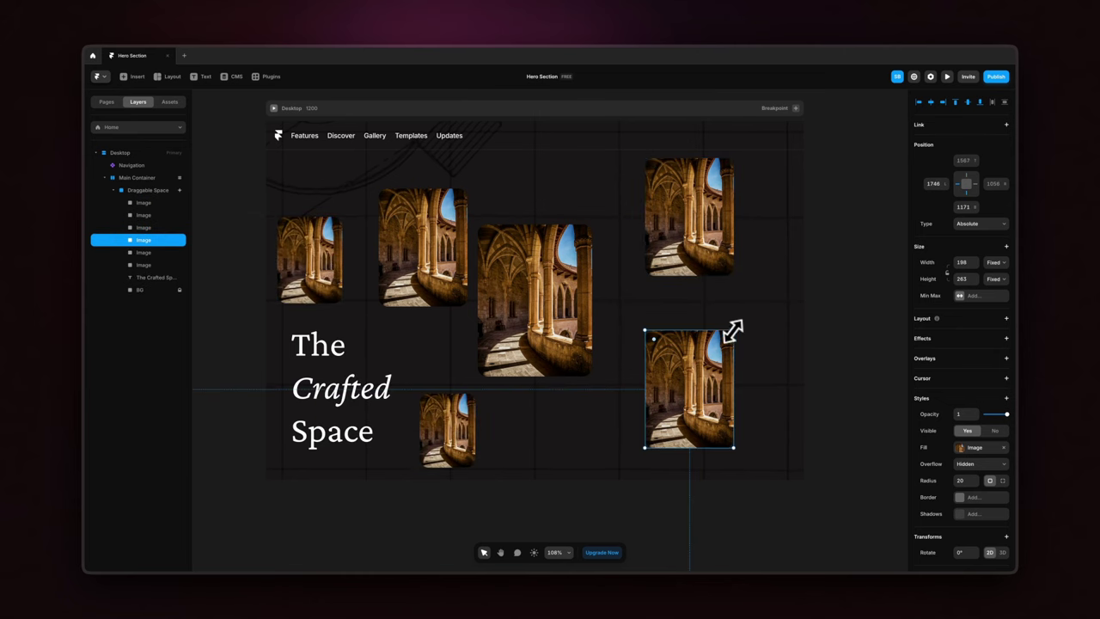
drag(733, 330, 753, 304)
click(706, 247)
drag(644, 275, 664, 251)
Replace the large lower-right photo's fill with a terracotta corridor picture from Unsplash, searching for "arch"
click(699, 376)
click(970, 449)
click(873, 553)
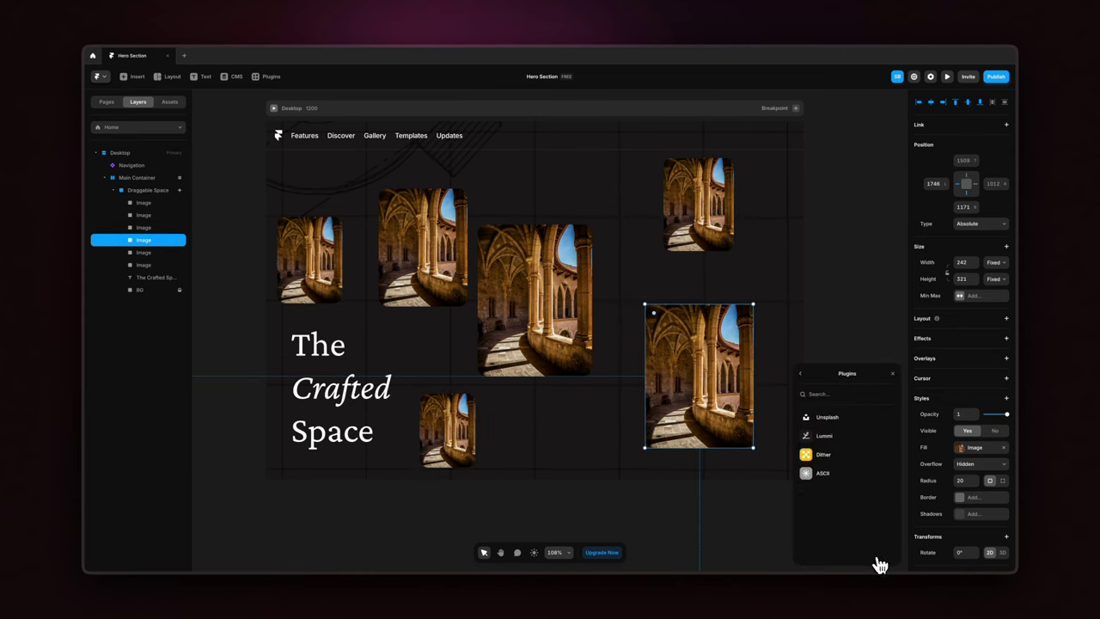
click(826, 416)
text(arch)
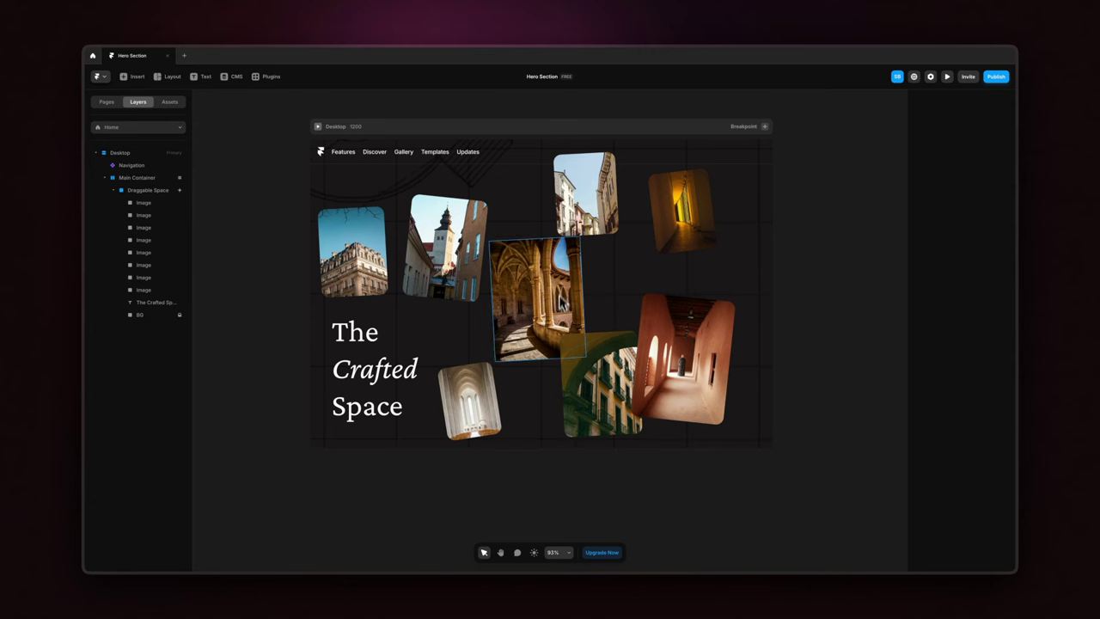
Move the central arcade photo to the top of Draggable Space's layer order
click(559, 288)
shift+click(488, 363)
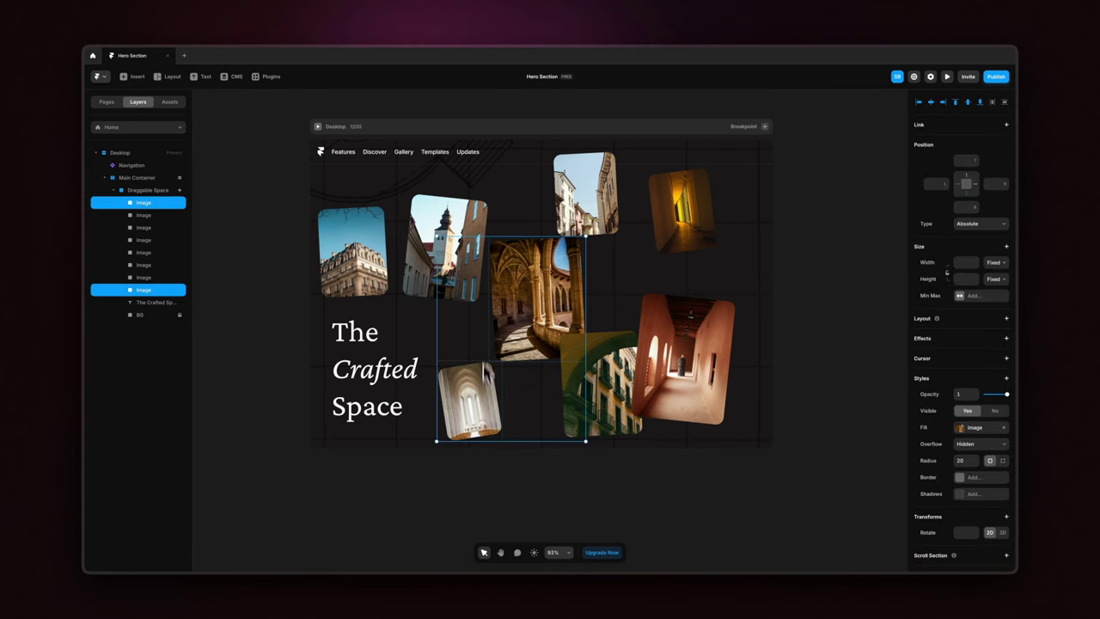
click(537, 464)
click(542, 314)
drag(172, 294, 164, 202)
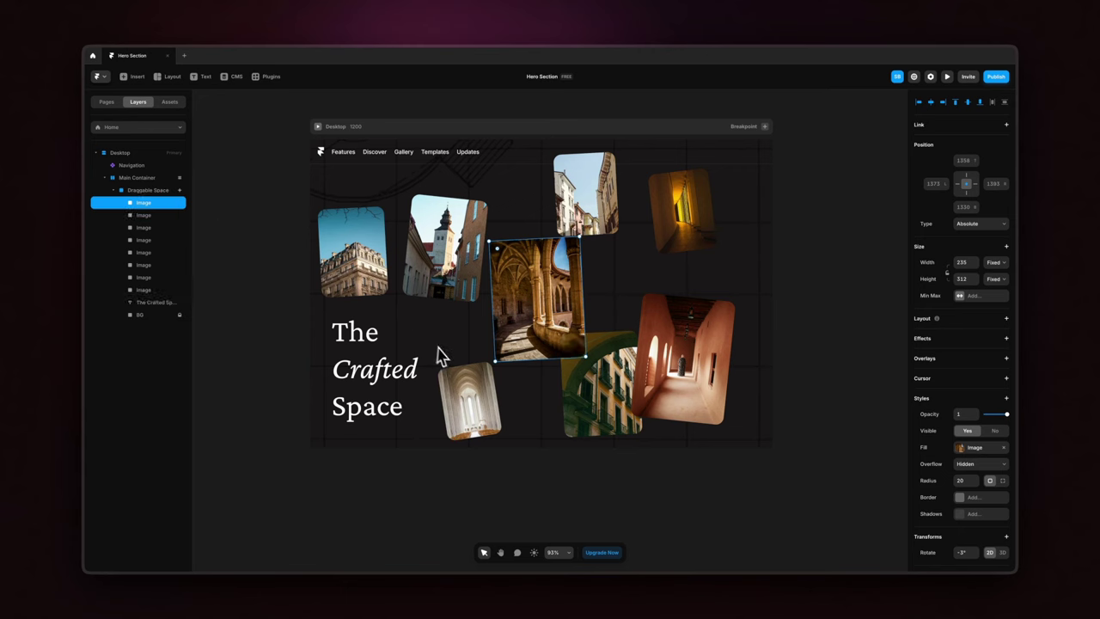
Give all eight photos a solid border in #8C8C8C at 73% opacity
click(461, 388)
shift+click(447, 258)
shift+click(357, 253)
shift+click(543, 292)
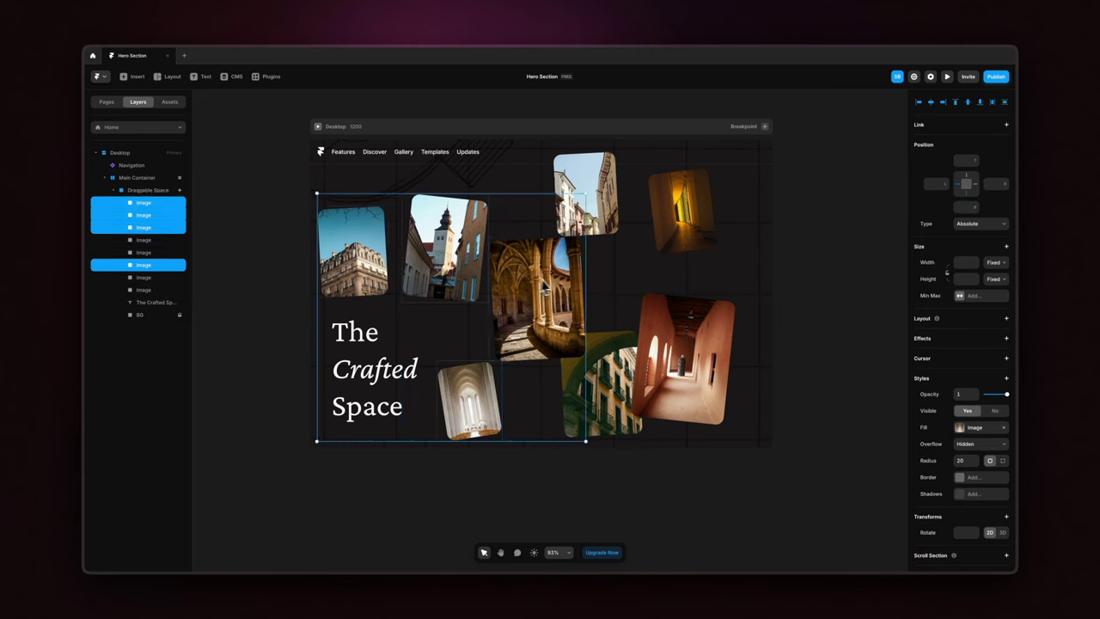
shift+click(584, 206)
shift+click(605, 383)
shift+click(683, 353)
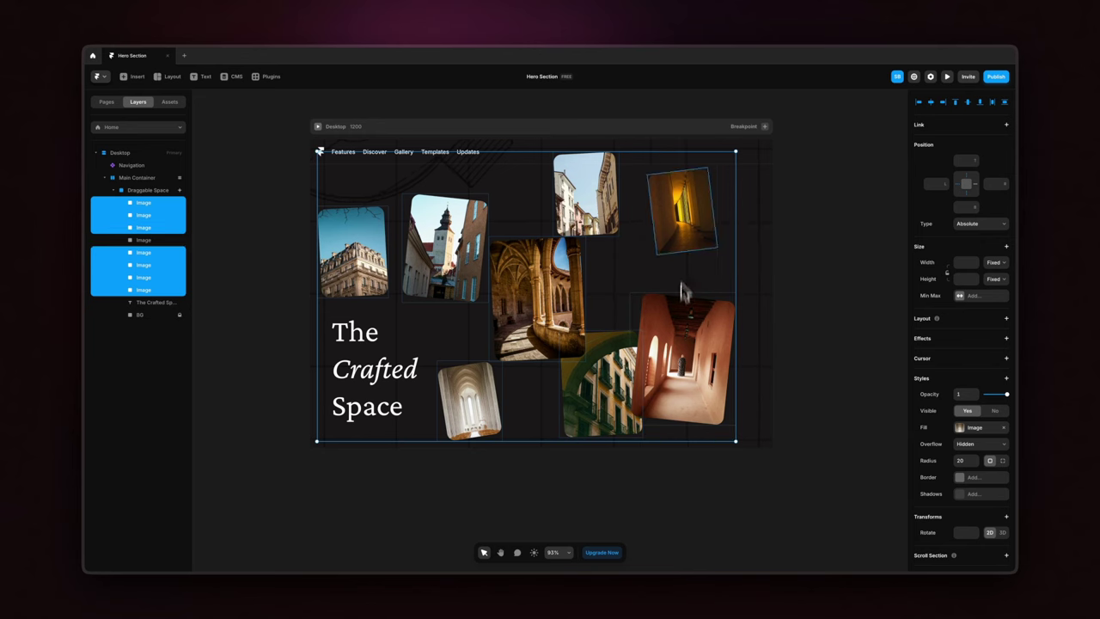
shift+click(682, 240)
scroll(960, 412, down, 2)
click(961, 418)
click(848, 443)
drag(820, 442, 794, 460)
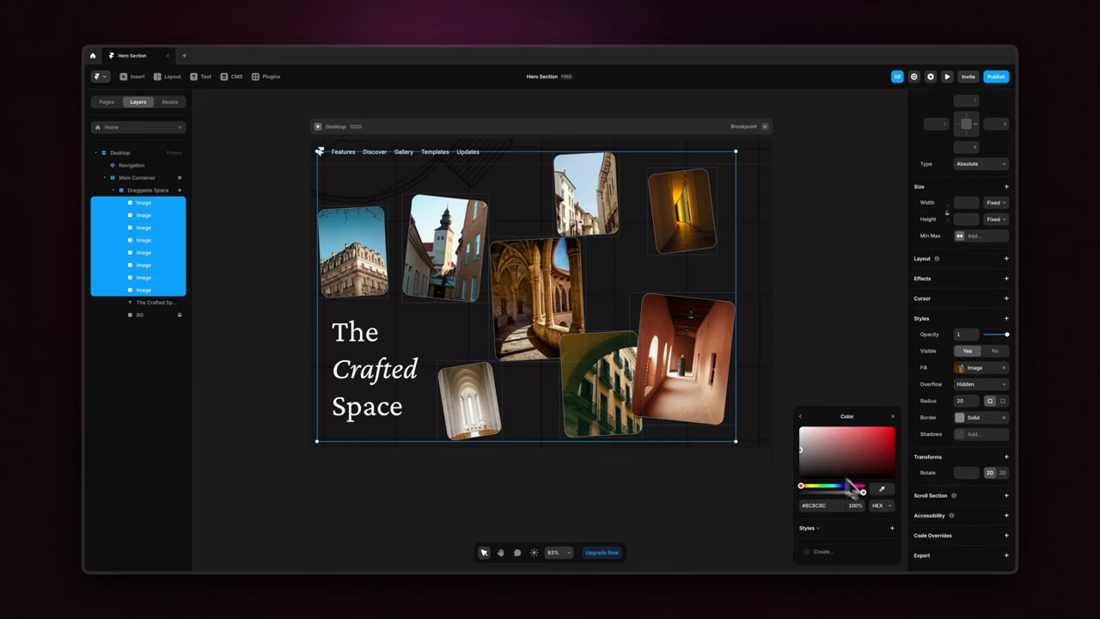
drag(863, 492, 847, 495)
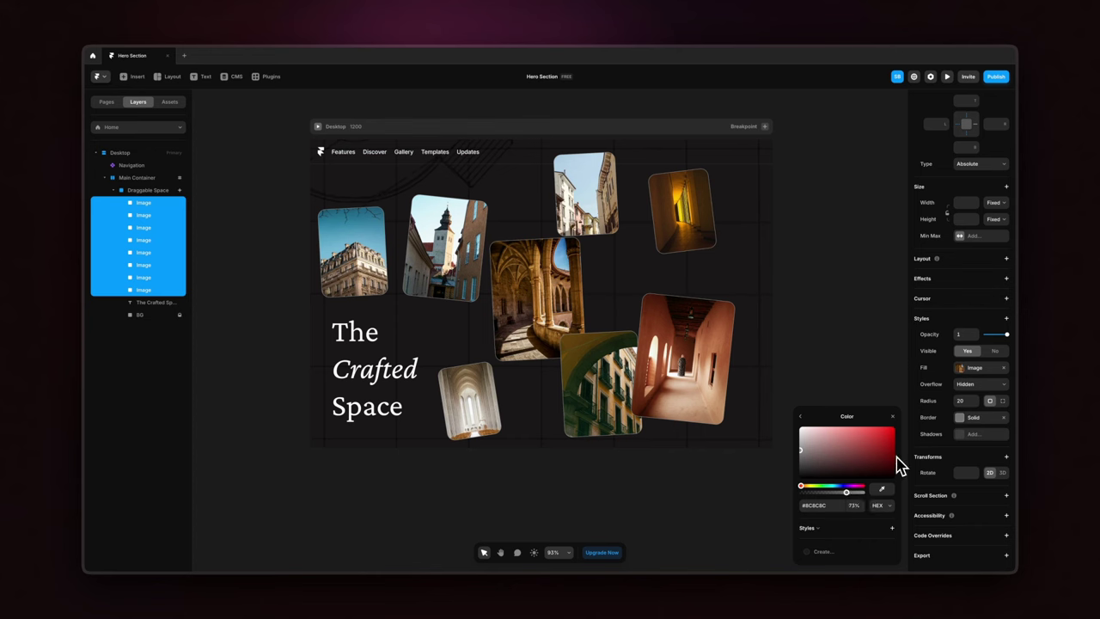
click(893, 416)
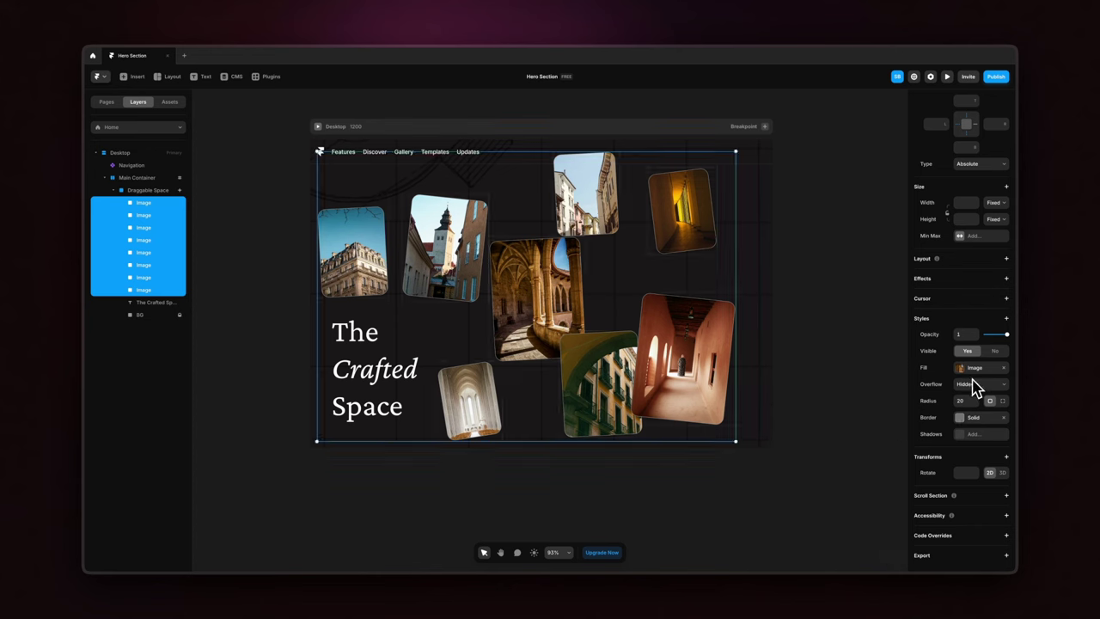
Add an outside box shadow with a Y offset of 4 to all eight photos
click(959, 435)
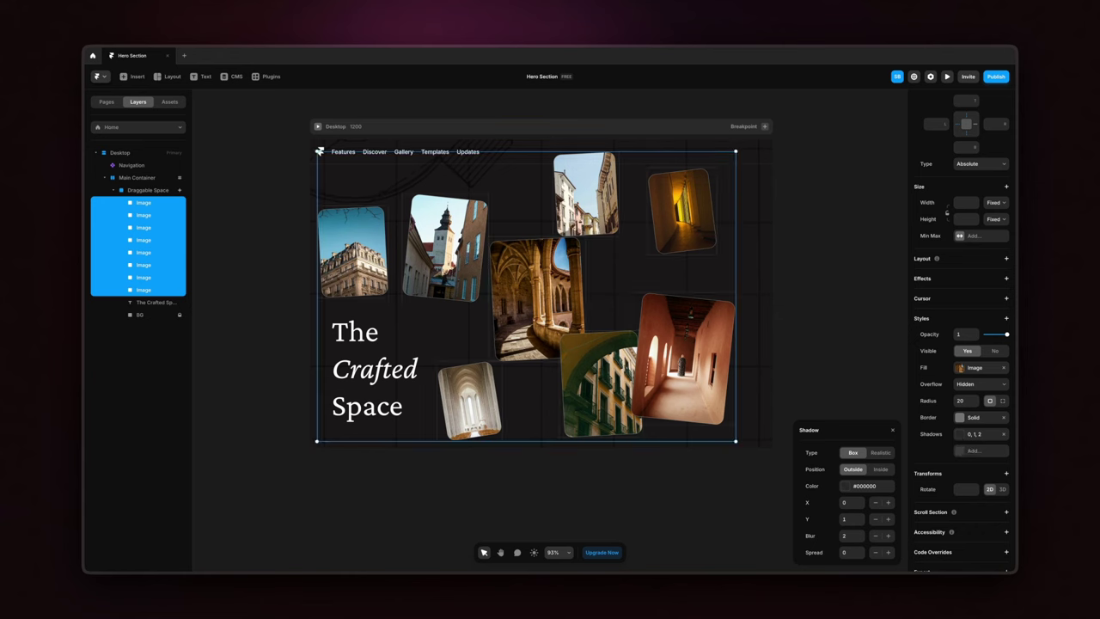
click(849, 442)
key(Up)
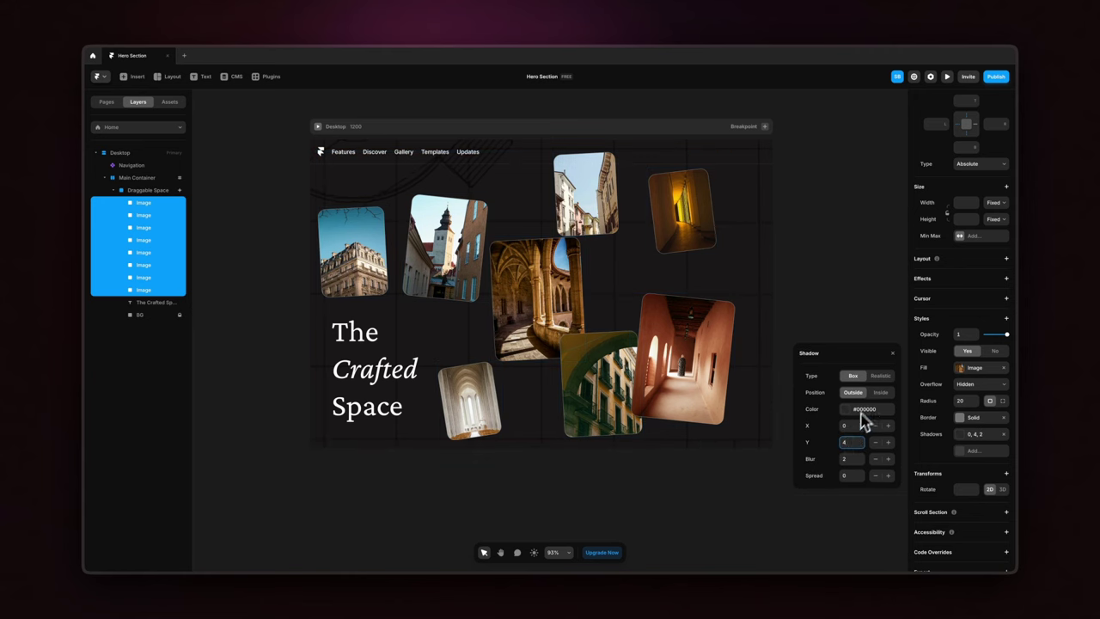
Make the photos' shadow color an opaque #000000 and set its blur to 15
click(862, 410)
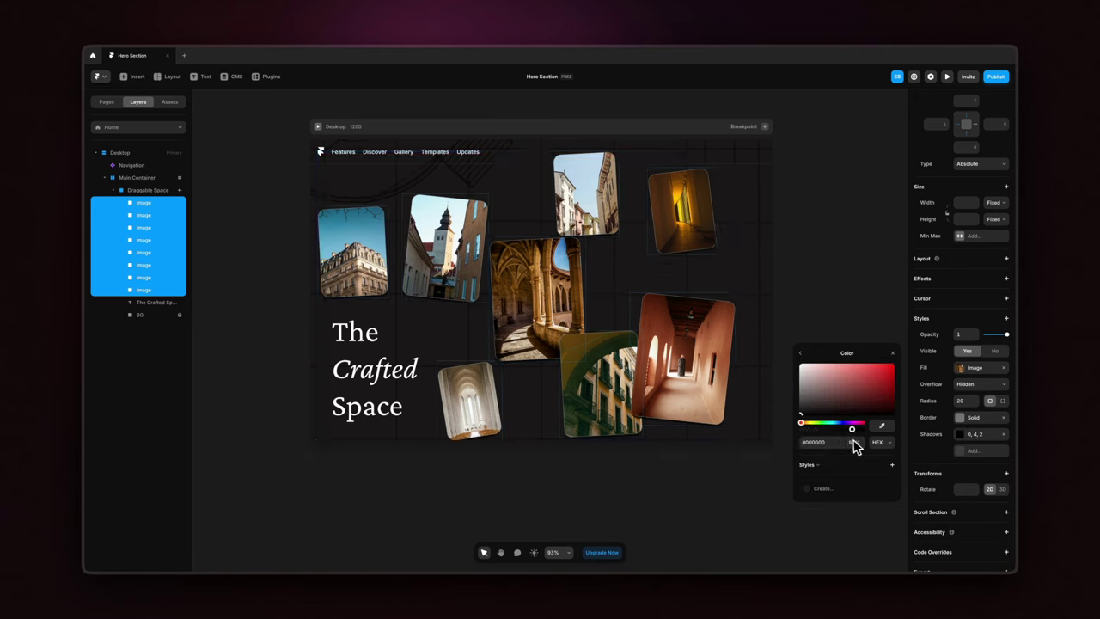
drag(823, 392, 797, 354)
drag(871, 433, 905, 443)
drag(801, 366, 798, 422)
click(800, 352)
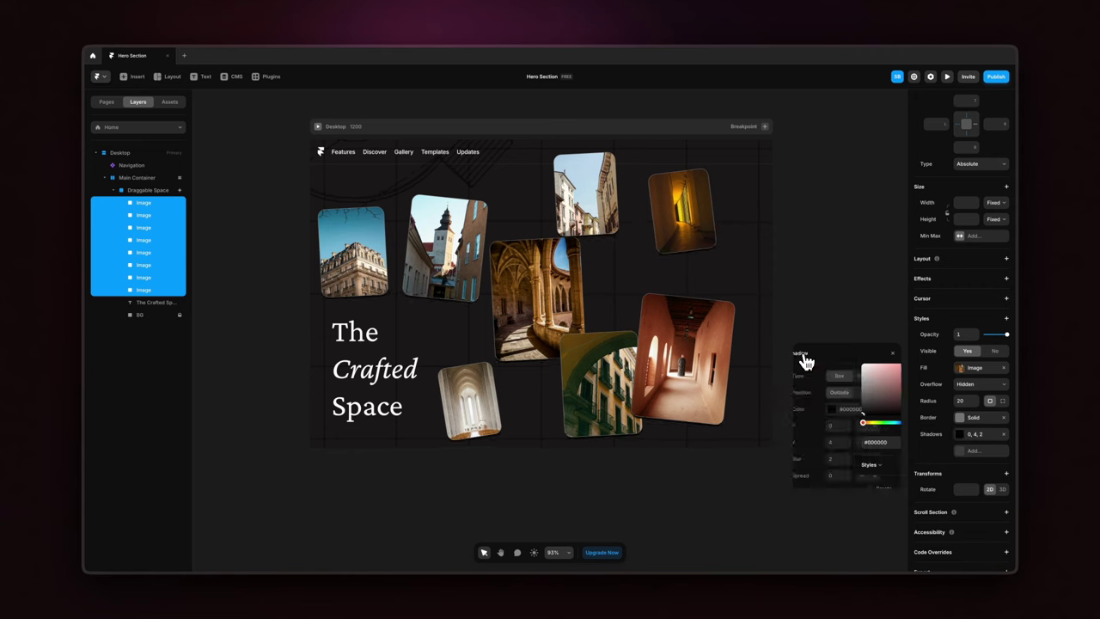
click(847, 460)
text(22)
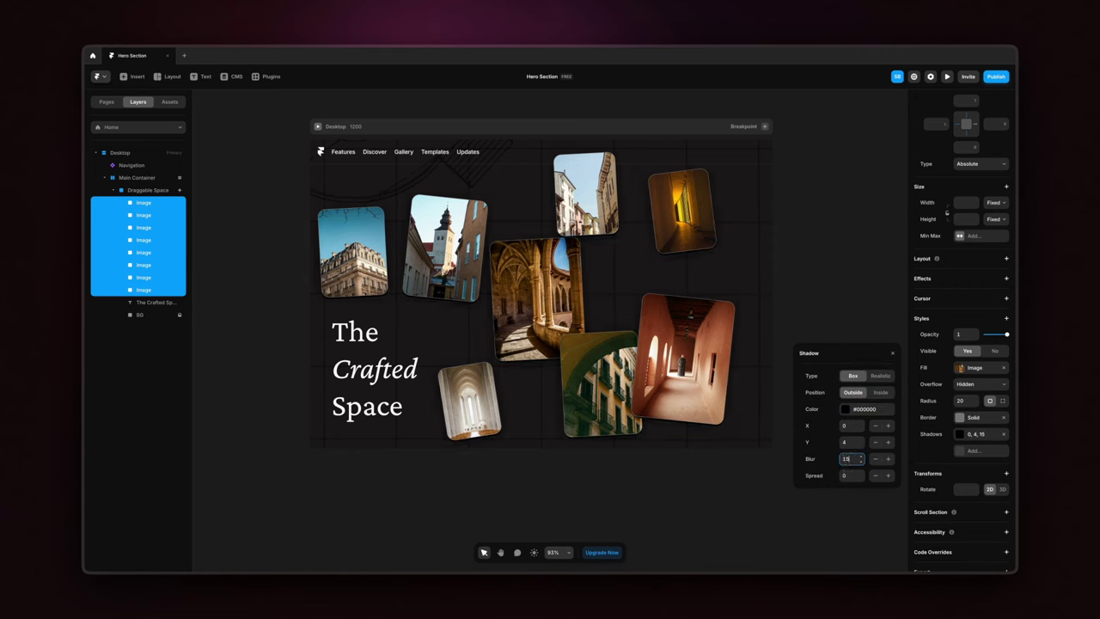
Set the shadow's X offset to 3 and its blur to 34 on all eight photos
click(849, 426)
text(2)
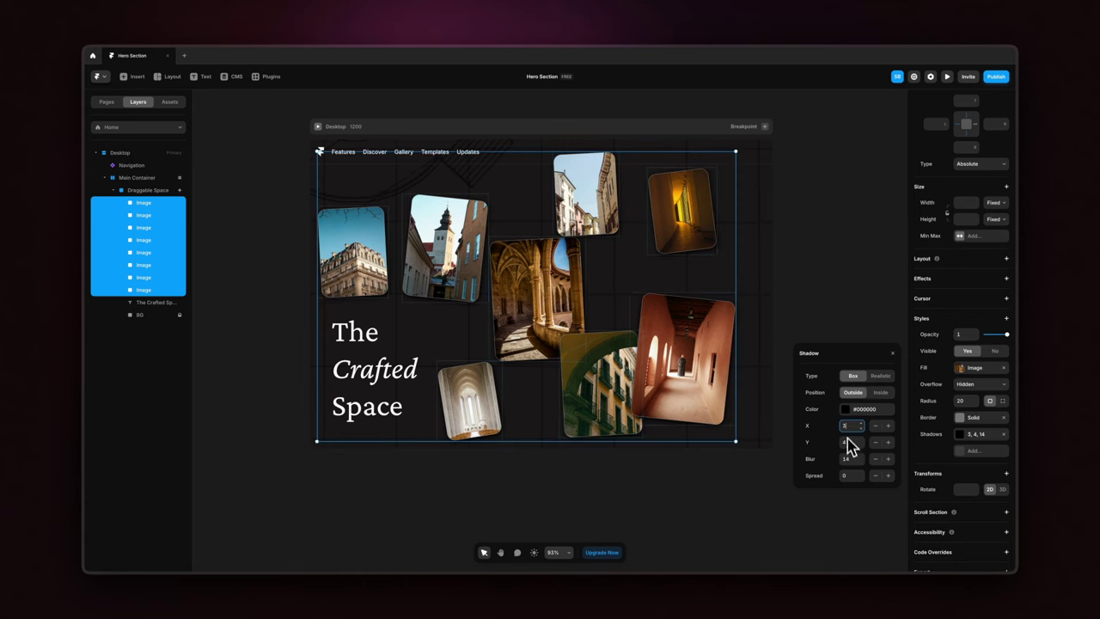
click(848, 458)
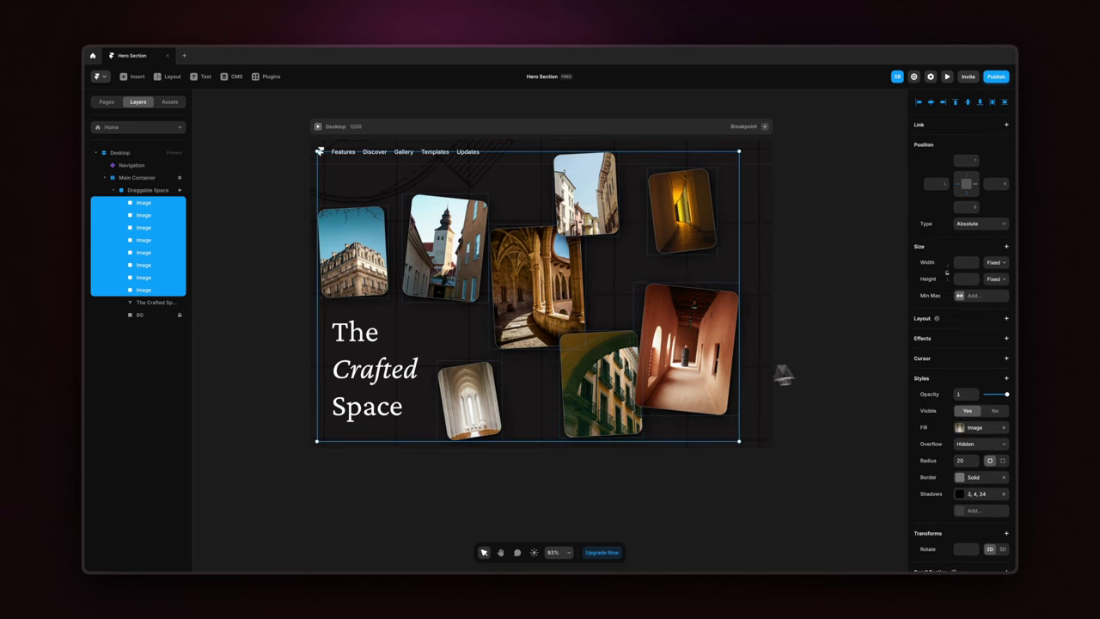
Add a freeform Drag effect with Snap Back turned off to all eight photos
click(962, 339)
click(960, 402)
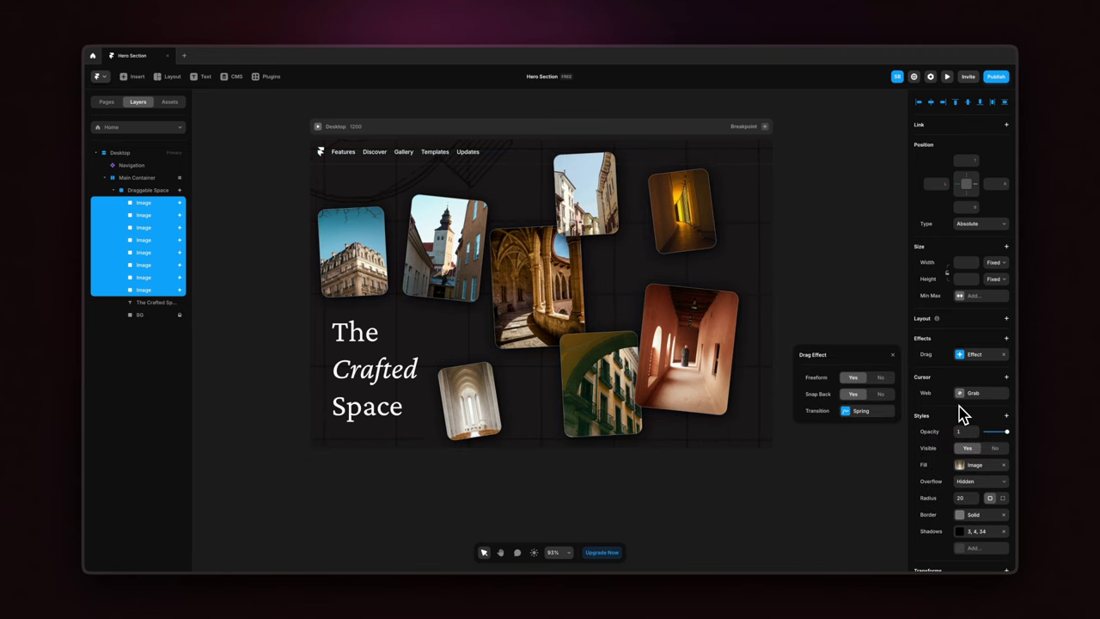
click(881, 394)
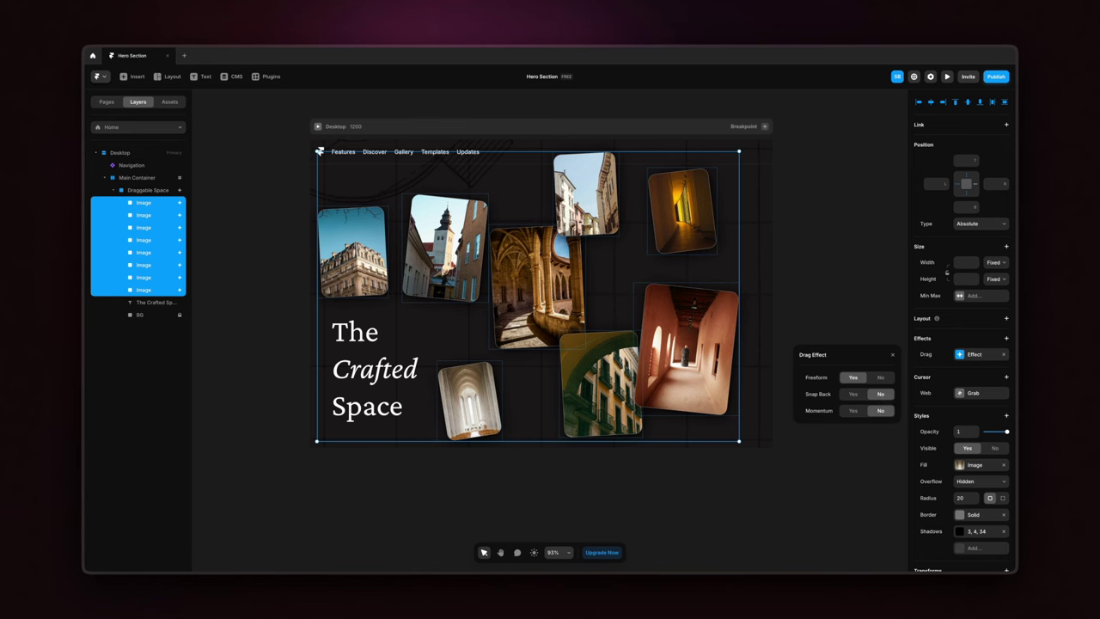
click(892, 358)
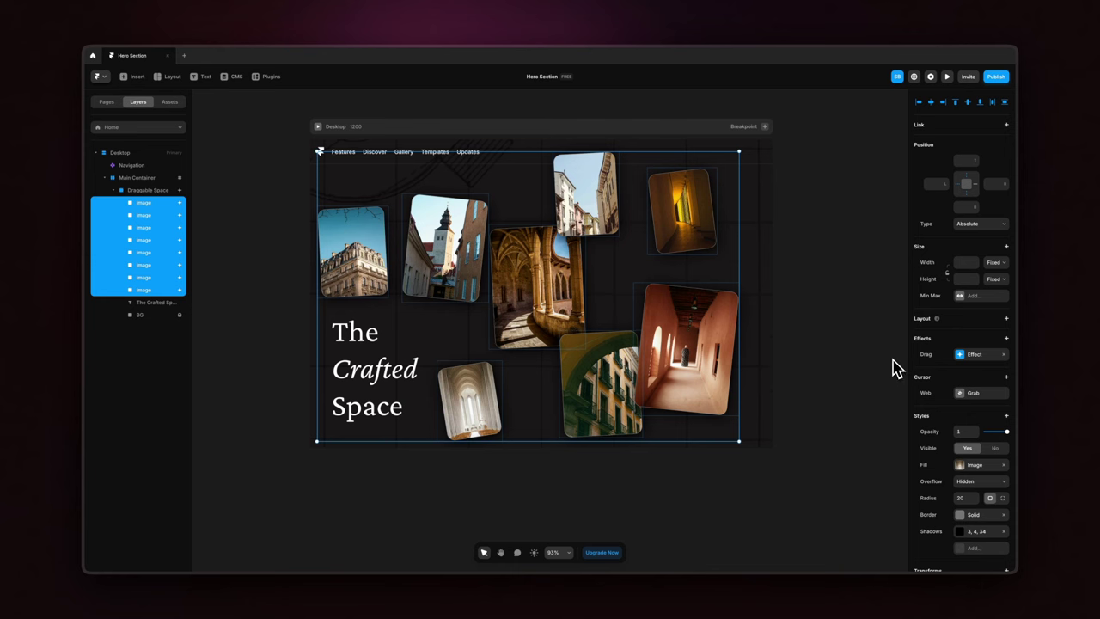
Preview the hero section and test moving several photos around the canvas
click(835, 346)
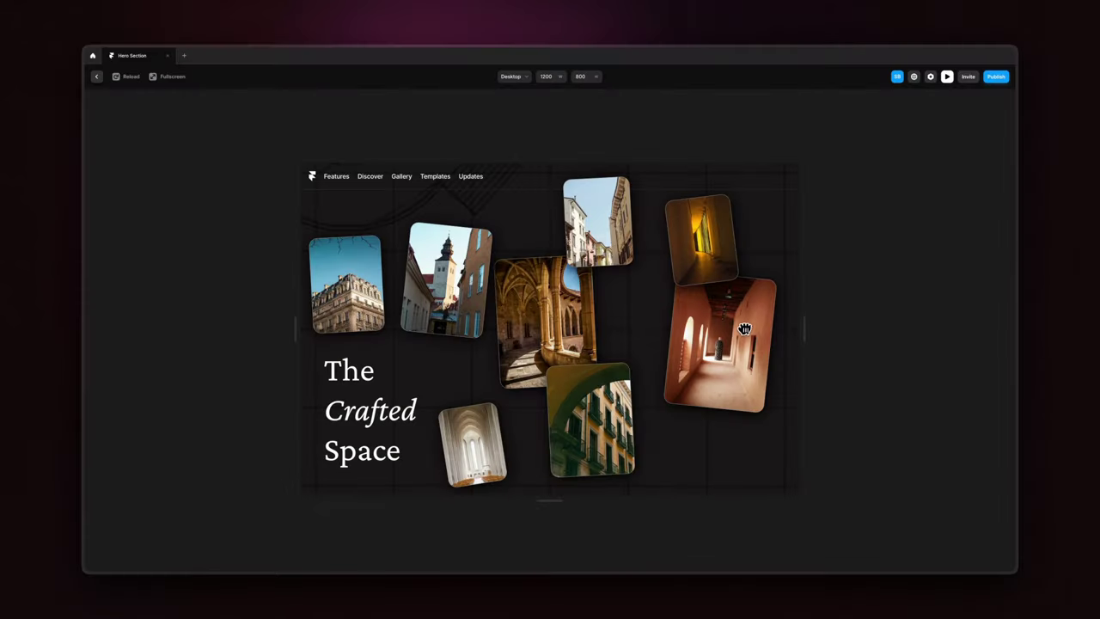
mouse_move(696, 256)
mouse_down()
mouse_move(661, 317)
mouse_move(682, 256)
mouse_move(669, 238)
mouse_move(696, 275)
mouse_up()
drag(712, 377, 716, 425)
mouse_move(573, 326)
mouse_down()
mouse_move(594, 320)
mouse_move(551, 294)
mouse_move(572, 327)
mouse_up()
drag(374, 413, 496, 429)
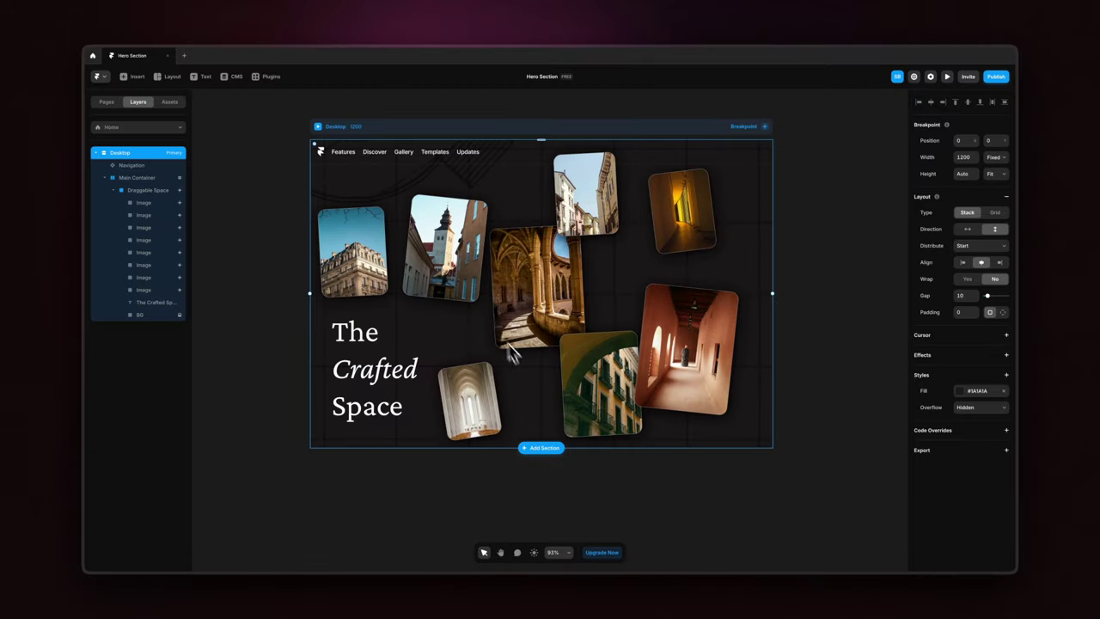
Add a Hover effect to all eight photos with a scale of 1.08 and a rotation of 2
click(154, 206)
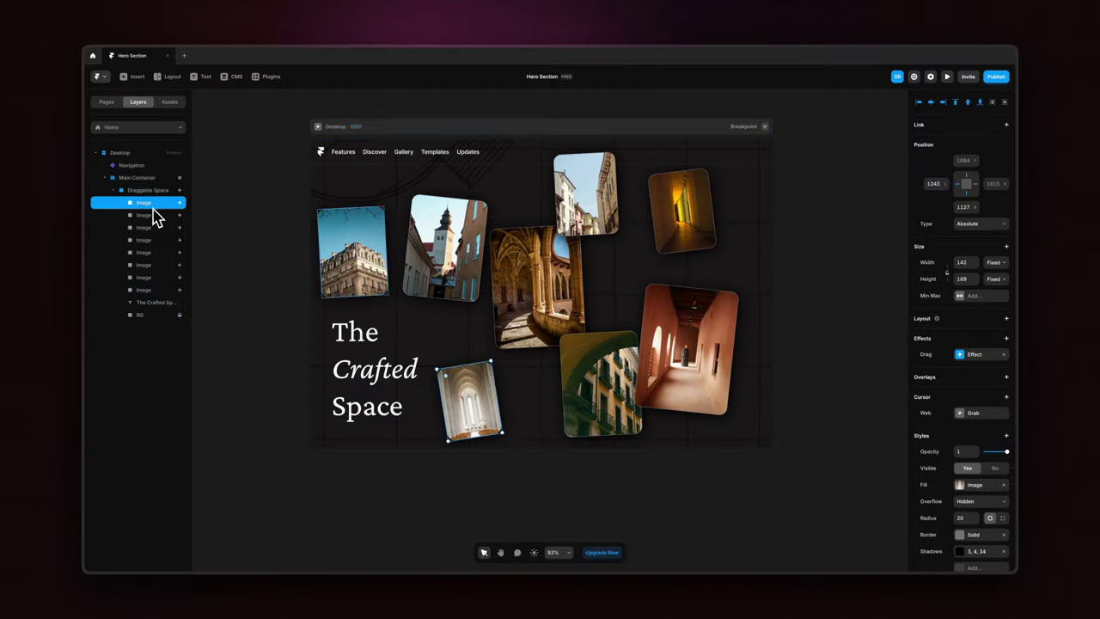
shift+click(162, 290)
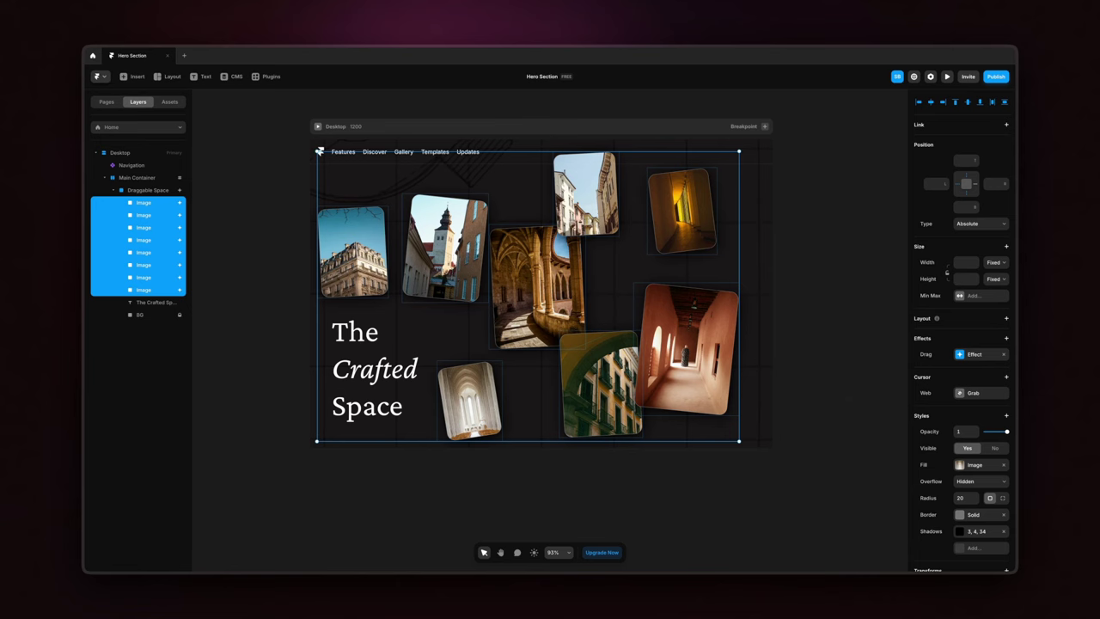
click(1006, 338)
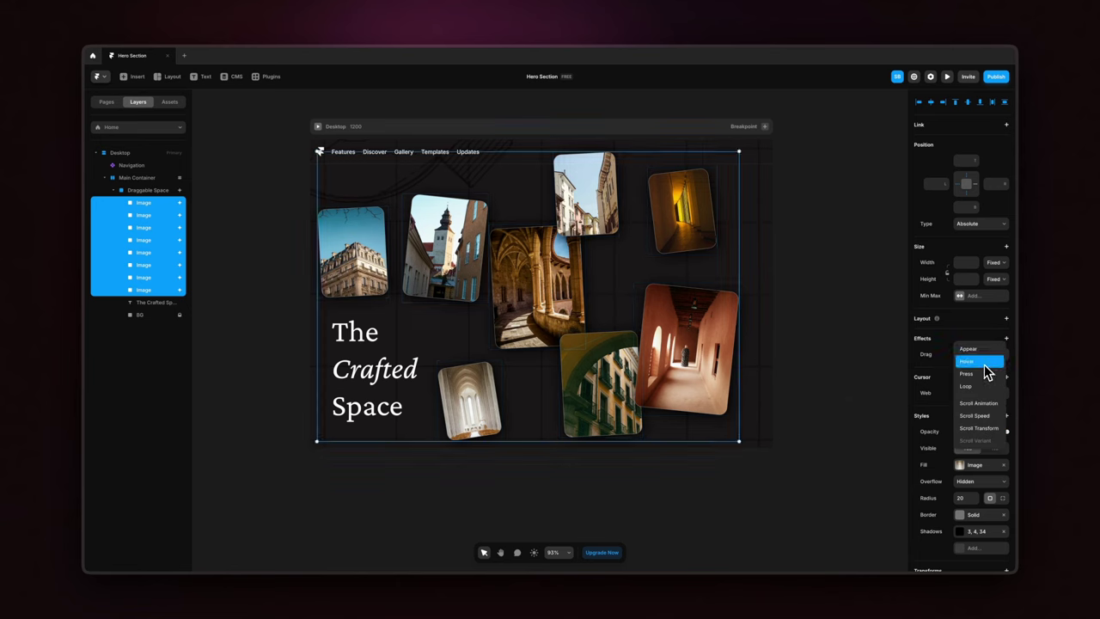
click(985, 364)
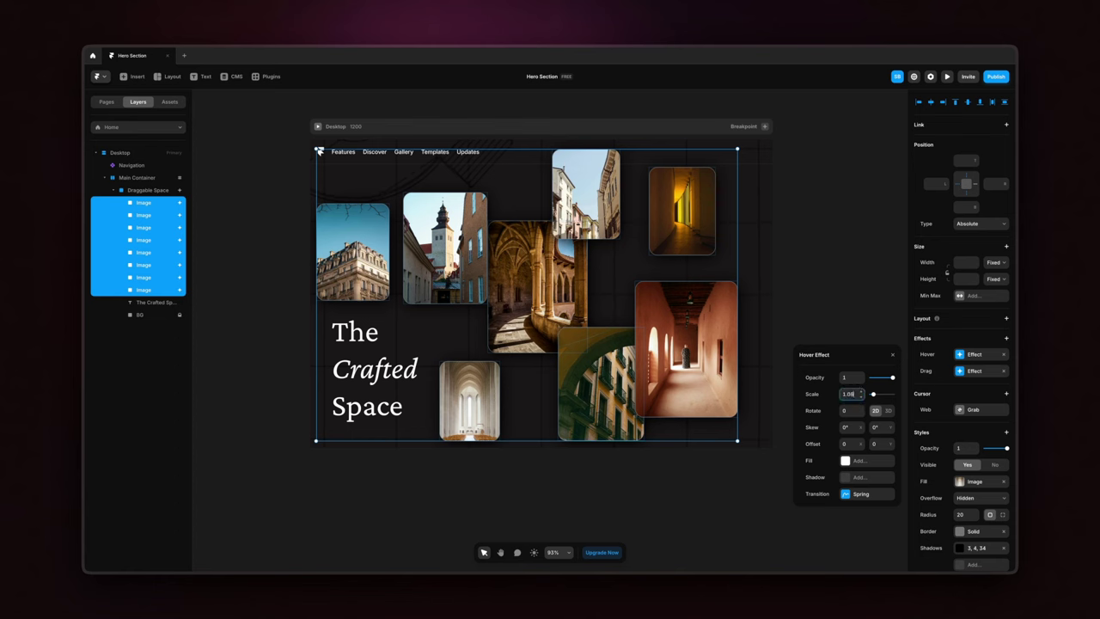
click(849, 412)
text(10)
text(20)
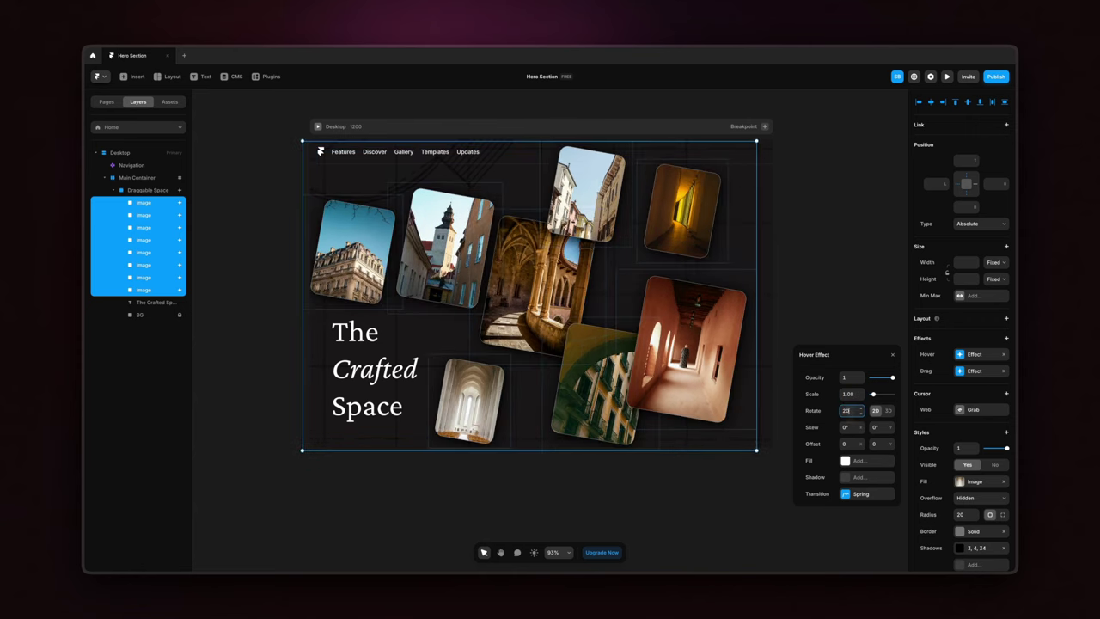
key(BackSpace)
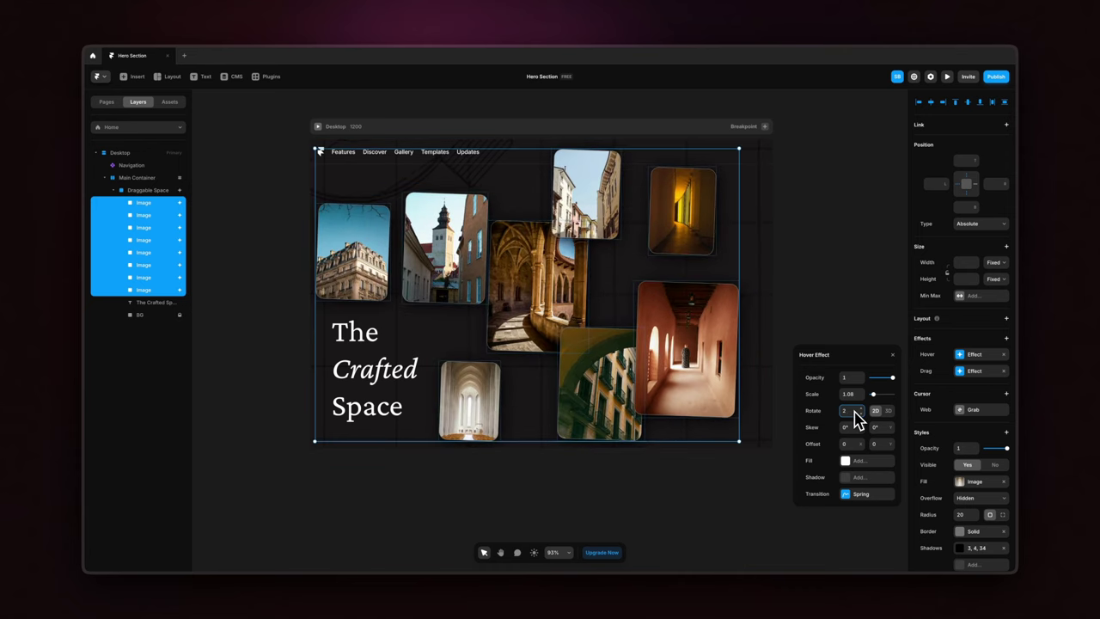
Give the photos' Hover effect an outside box shadow in #000000 with a Y offset of 32 and a blur of 44
click(859, 478)
click(851, 485)
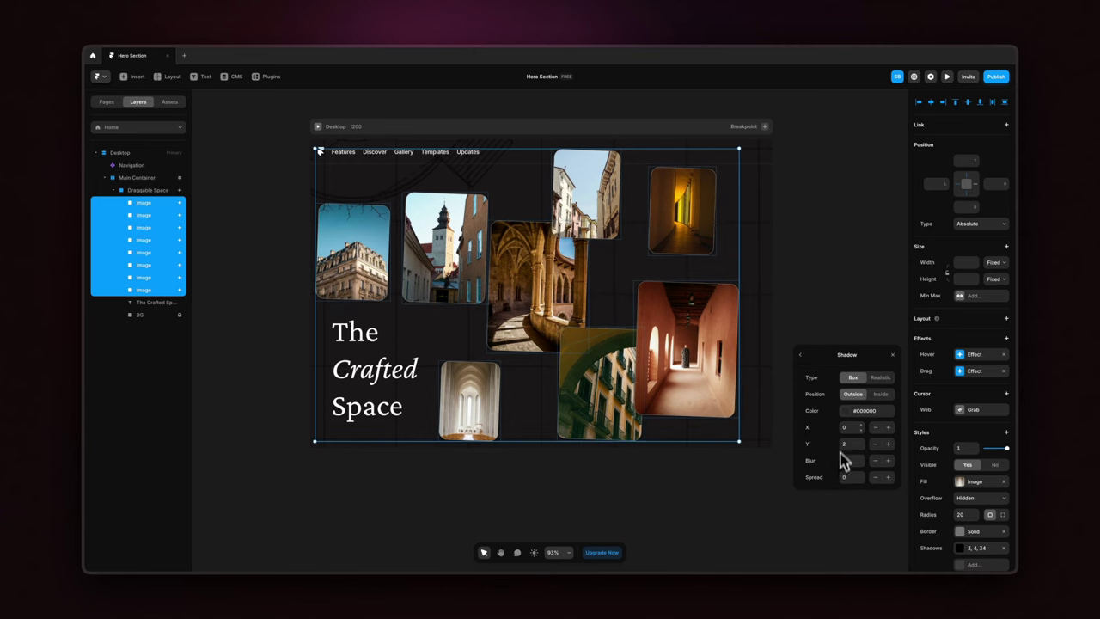
click(858, 410)
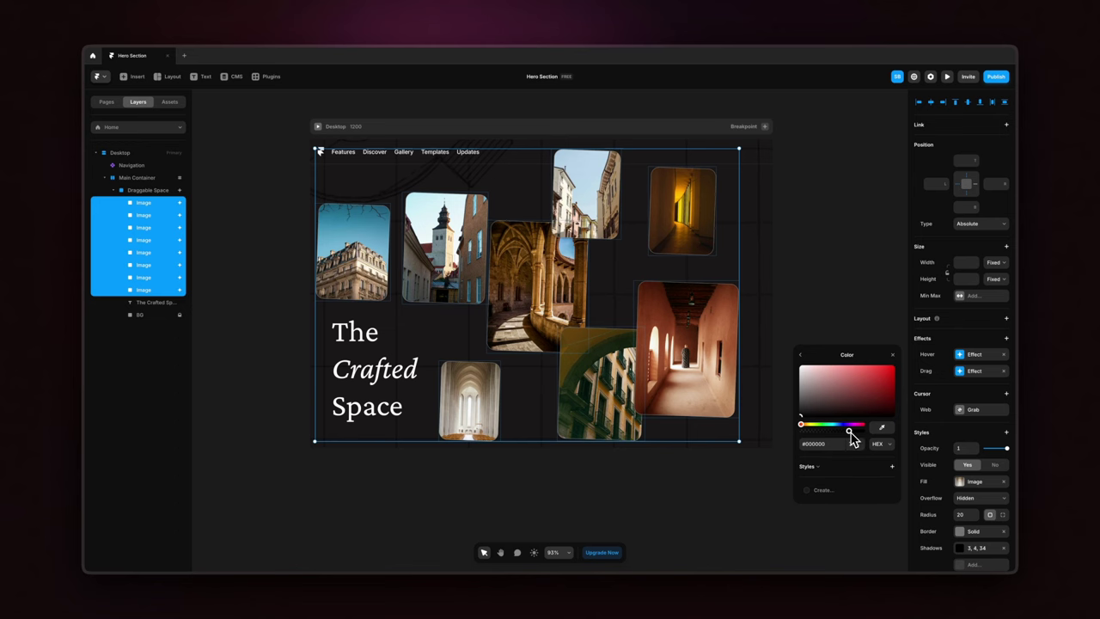
click(800, 354)
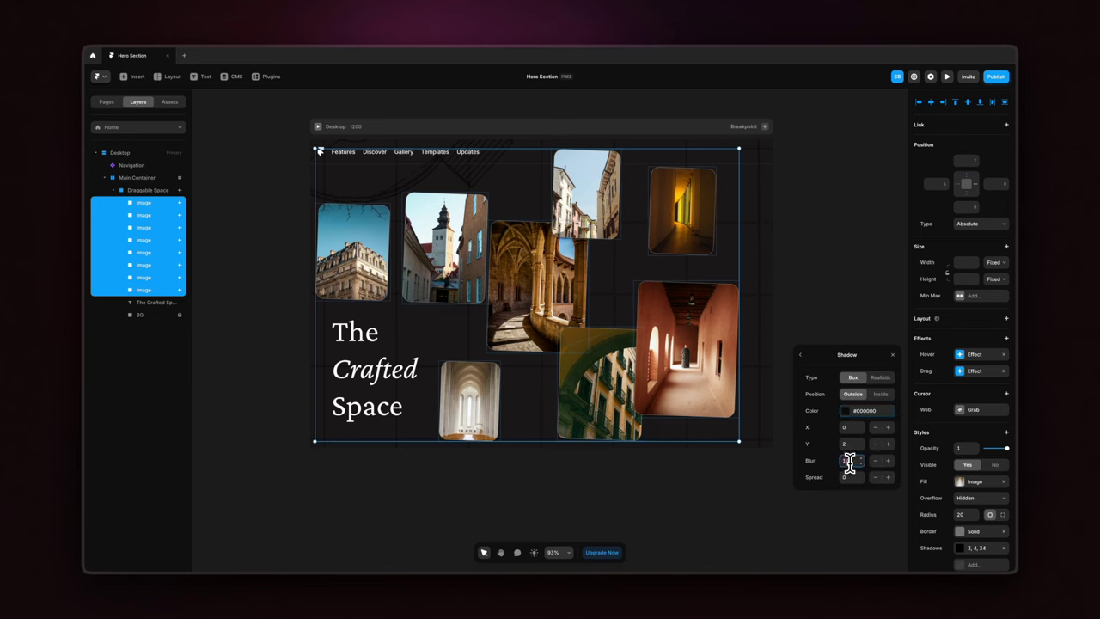
text(44)
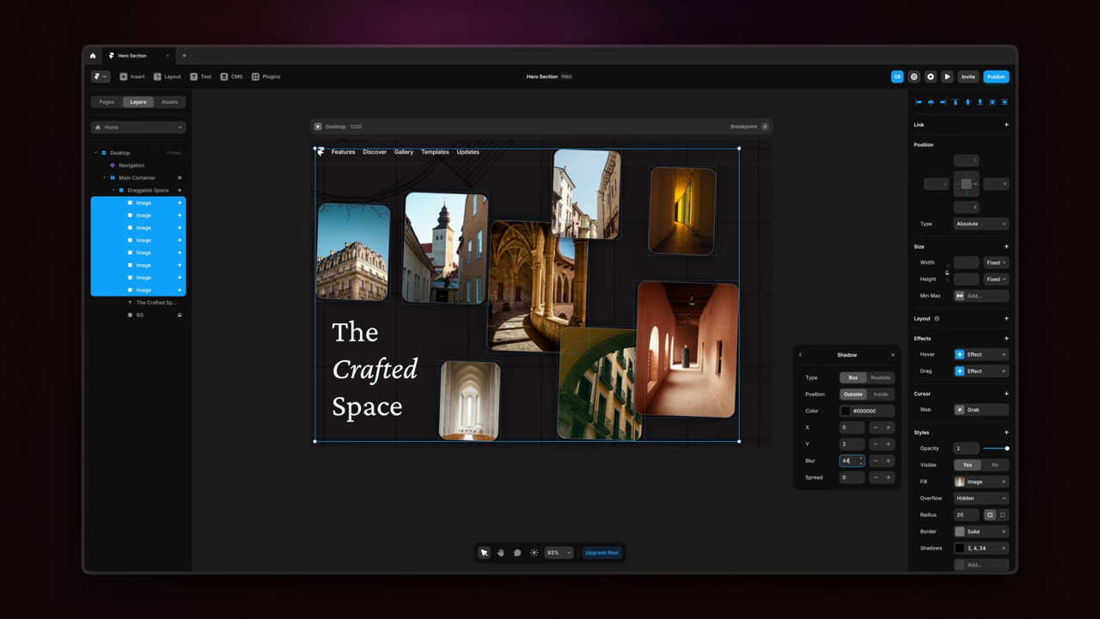
click(848, 442)
text(12)
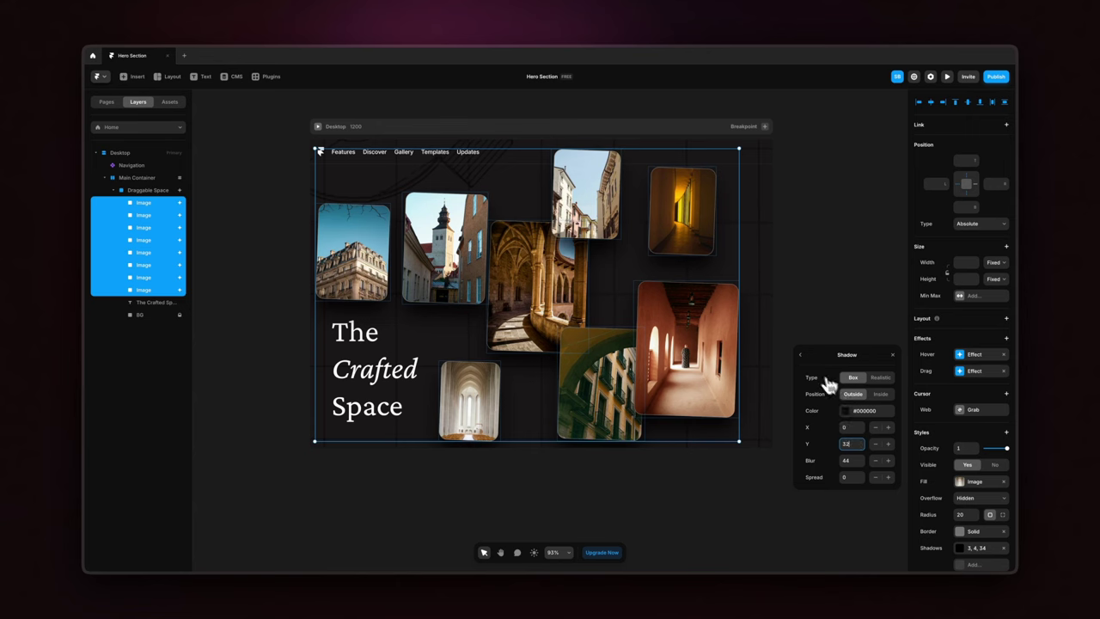
click(800, 353)
click(891, 354)
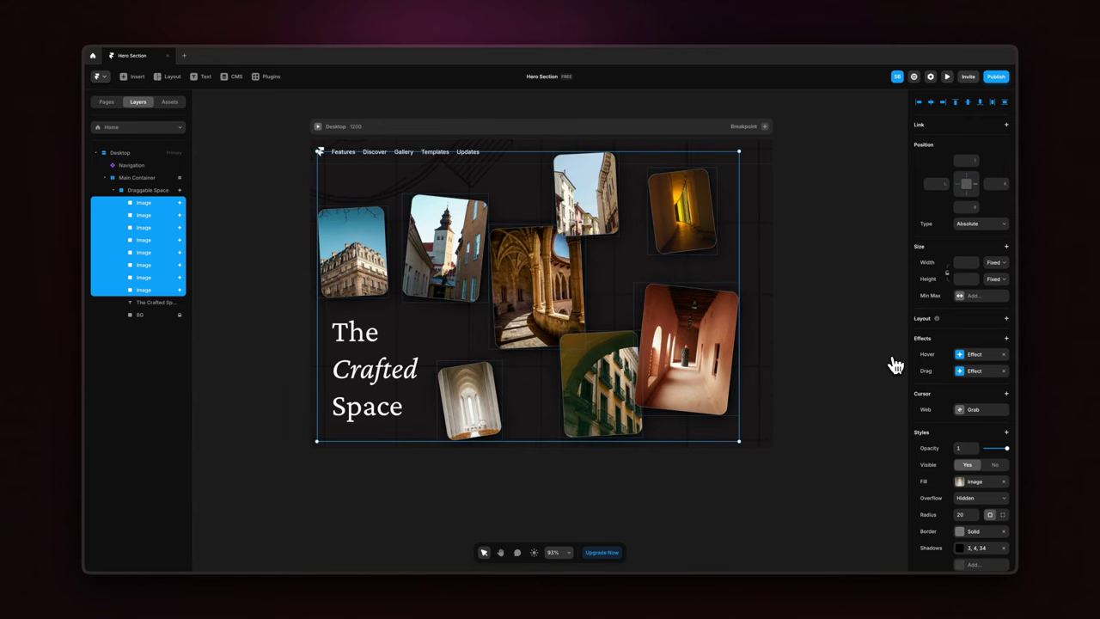
Add a Press effect to all eight photos with a scale of 1.1 and a shadow of 0, 32, 44
click(1006, 338)
click(984, 361)
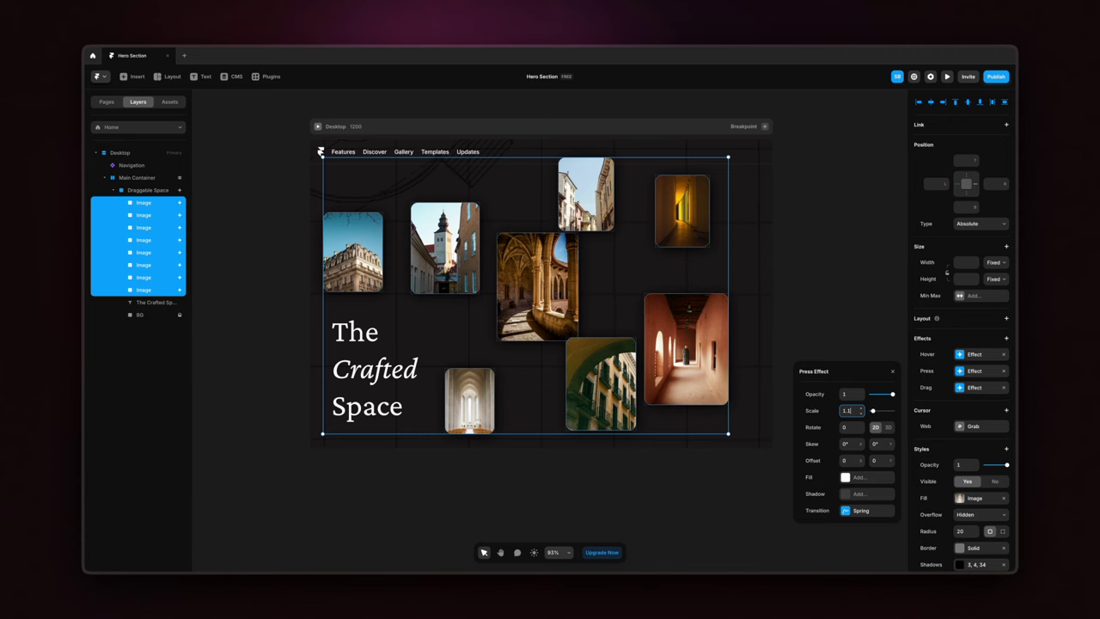
key(Return)
click(853, 493)
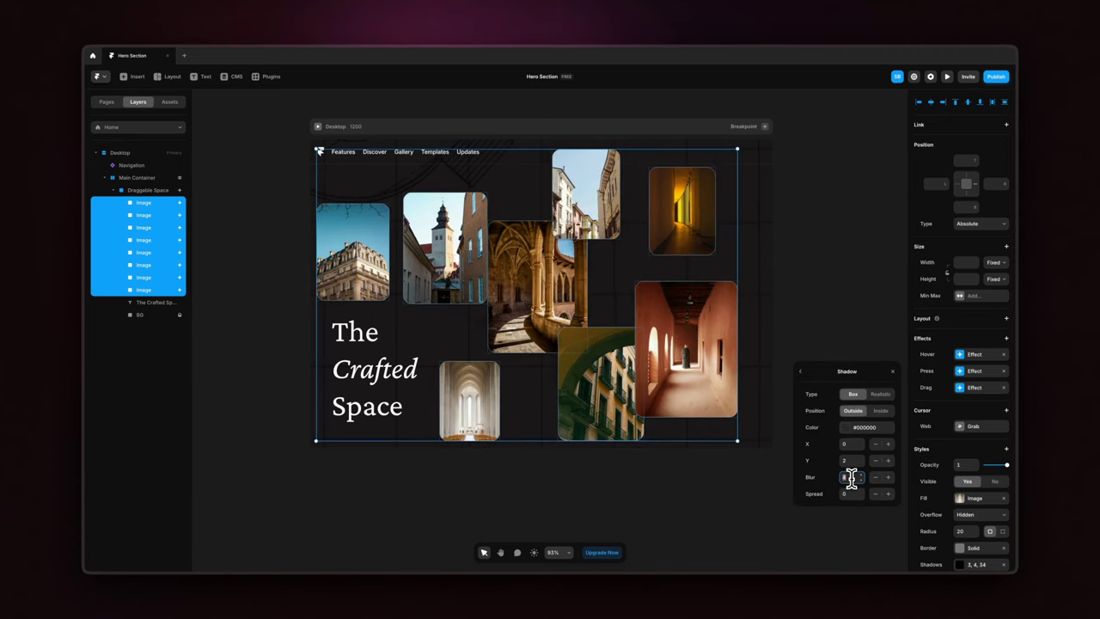
click(803, 373)
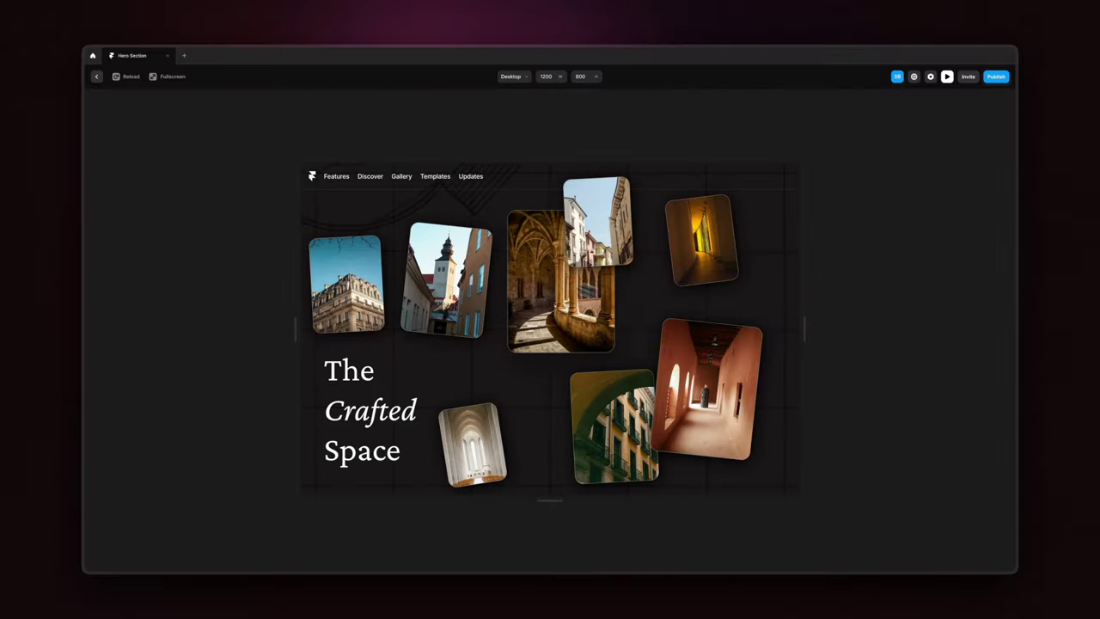
Test the hover, press and drag effects in the preview by repositioning the photos one after another
drag(557, 284, 550, 307)
drag(450, 289, 460, 258)
drag(382, 320, 410, 348)
drag(466, 427, 506, 419)
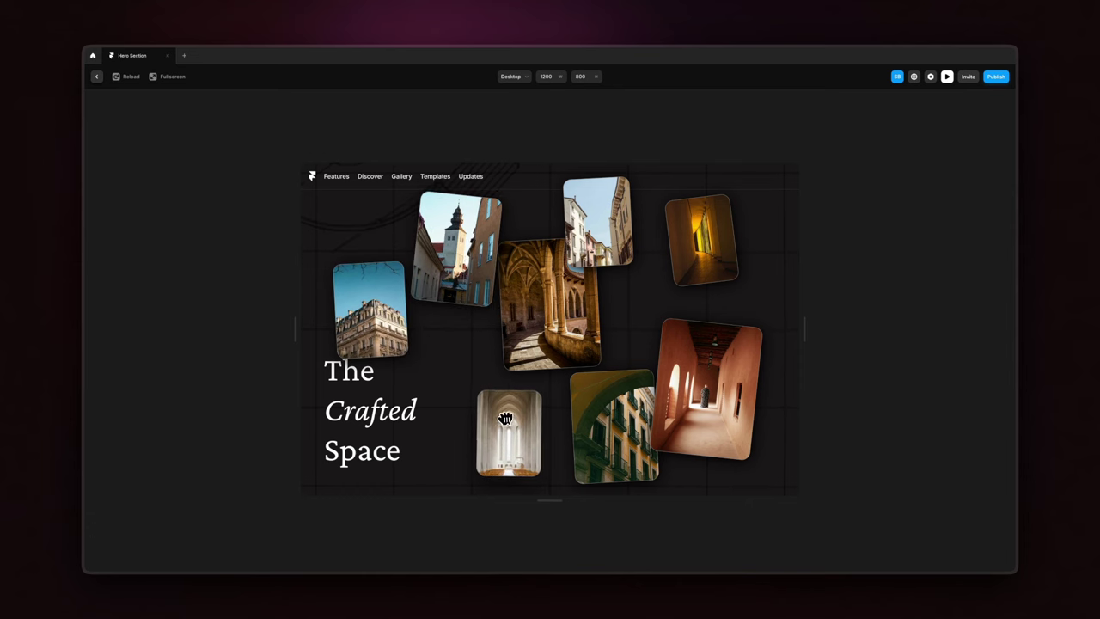
drag(618, 442, 632, 408)
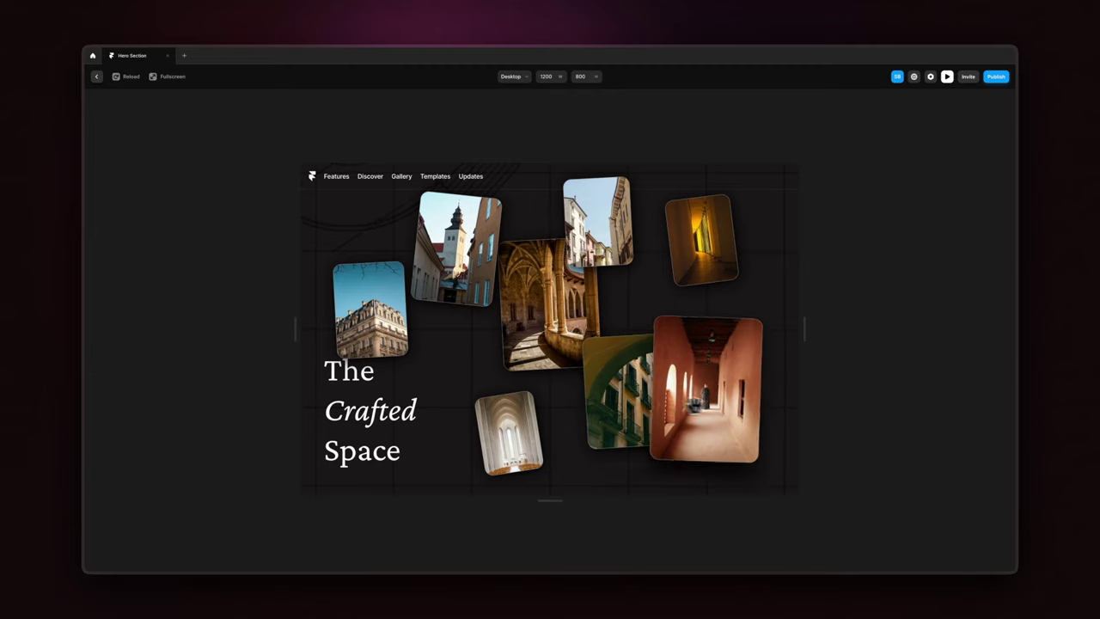
drag(737, 407, 713, 344)
drag(706, 276, 691, 324)
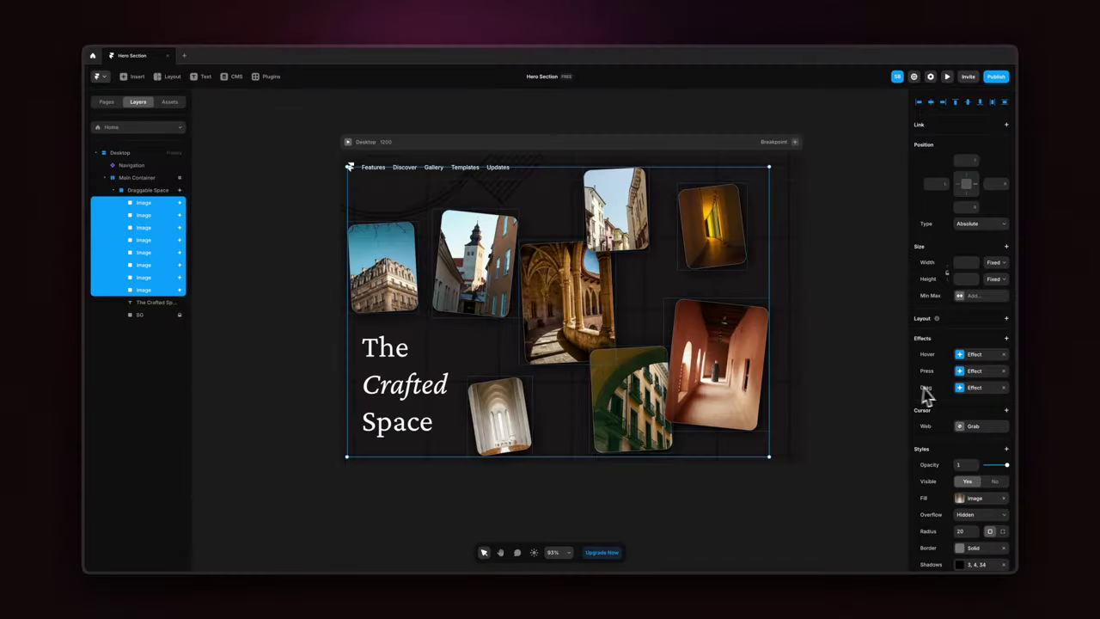
Set the rotation of the photos' Press effect to 2
click(962, 371)
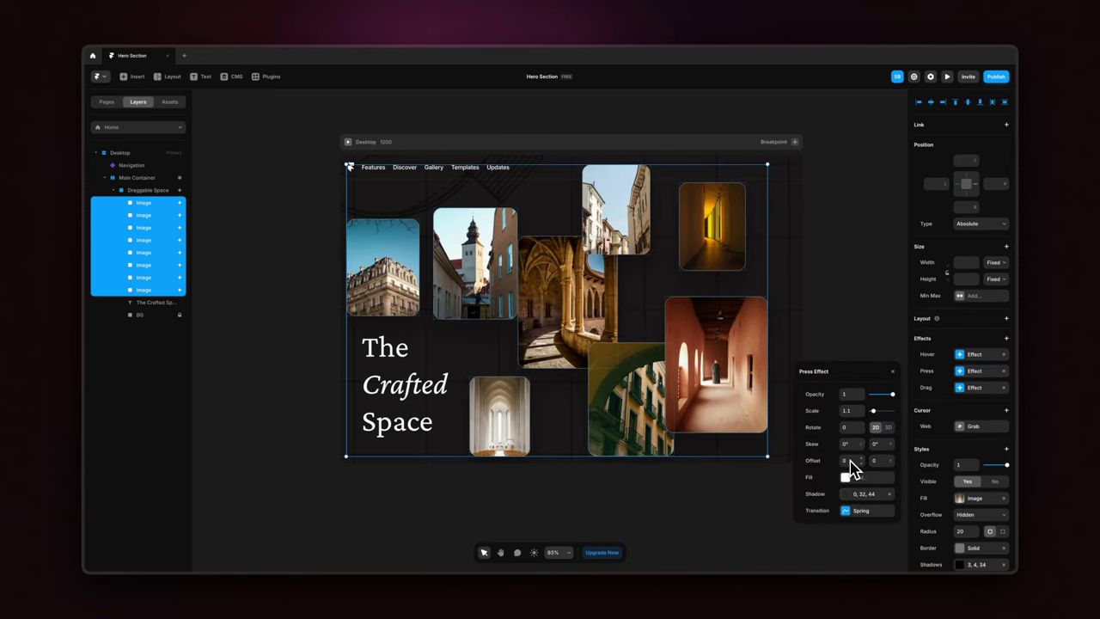
text(2)
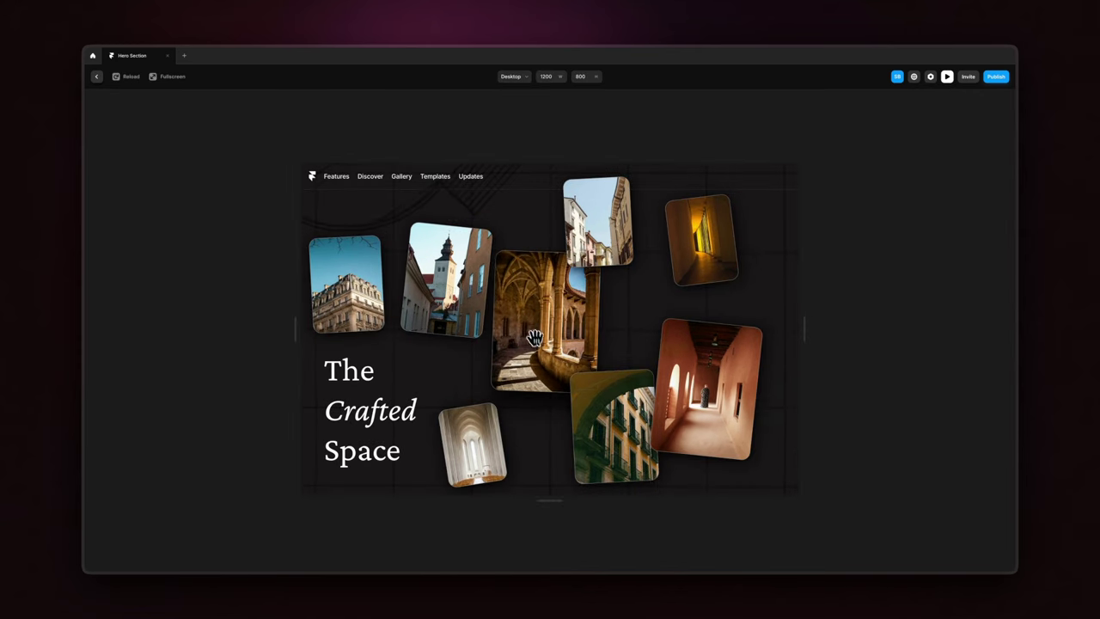
Preview the revised Press effect by moving the arcade, street, corridor and vaulted-hall photos
click(526, 296)
drag(601, 234, 625, 307)
drag(700, 258, 718, 284)
mouse_move(704, 397)
mouse_down()
mouse_move(602, 331)
mouse_move(703, 384)
mouse_up()
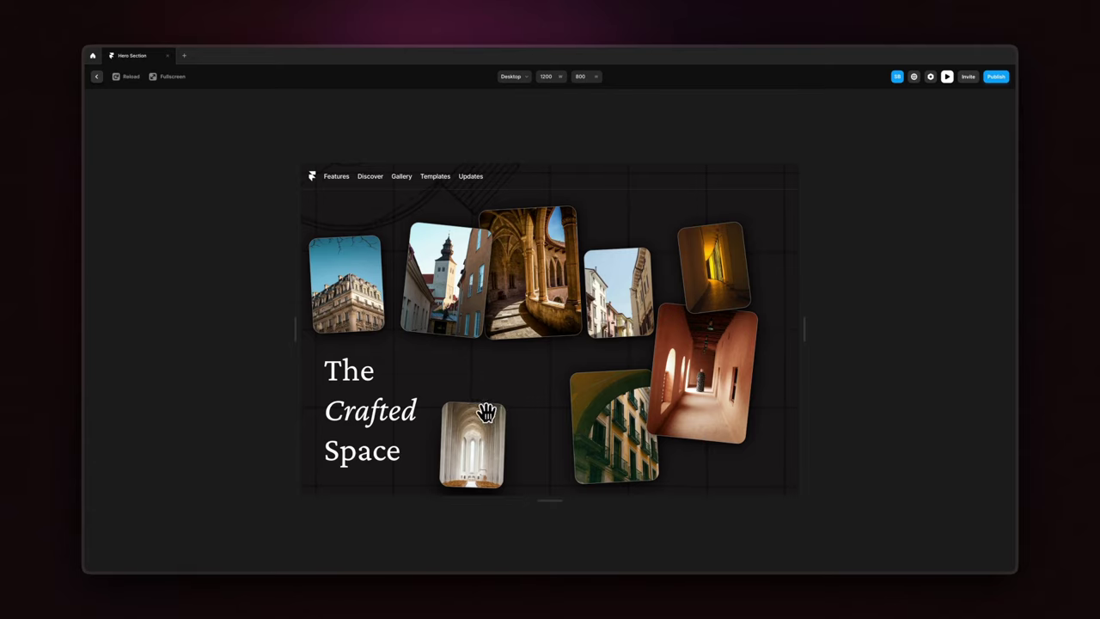
drag(501, 413, 540, 373)
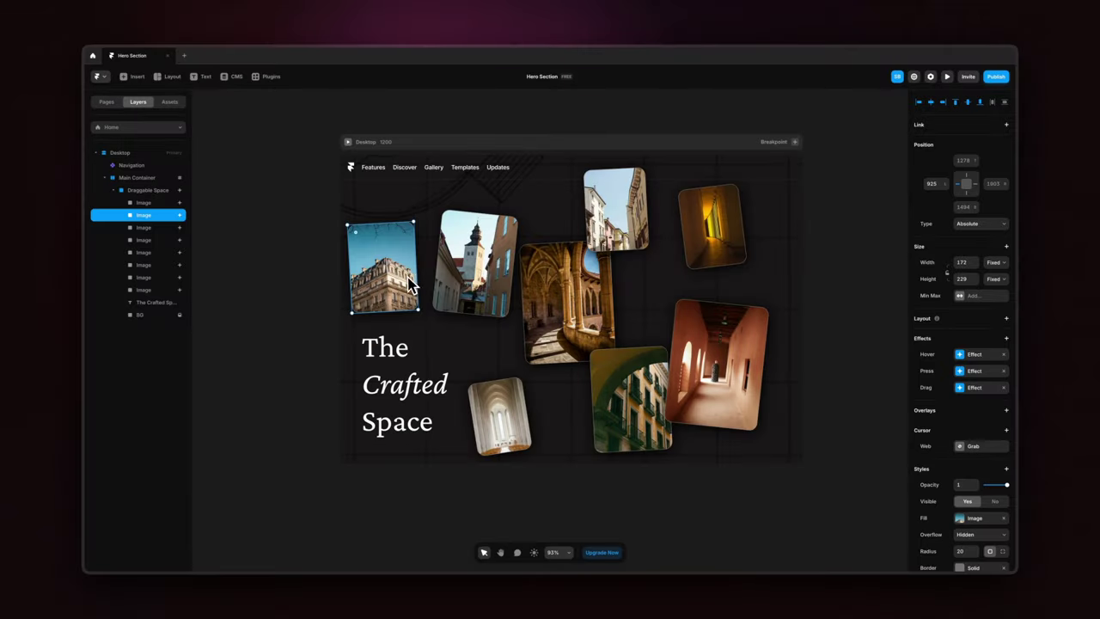
Select all eight photos and align them to the horizontal and vertical center of Draggable Space
shift+click(469, 278)
shift+click(500, 402)
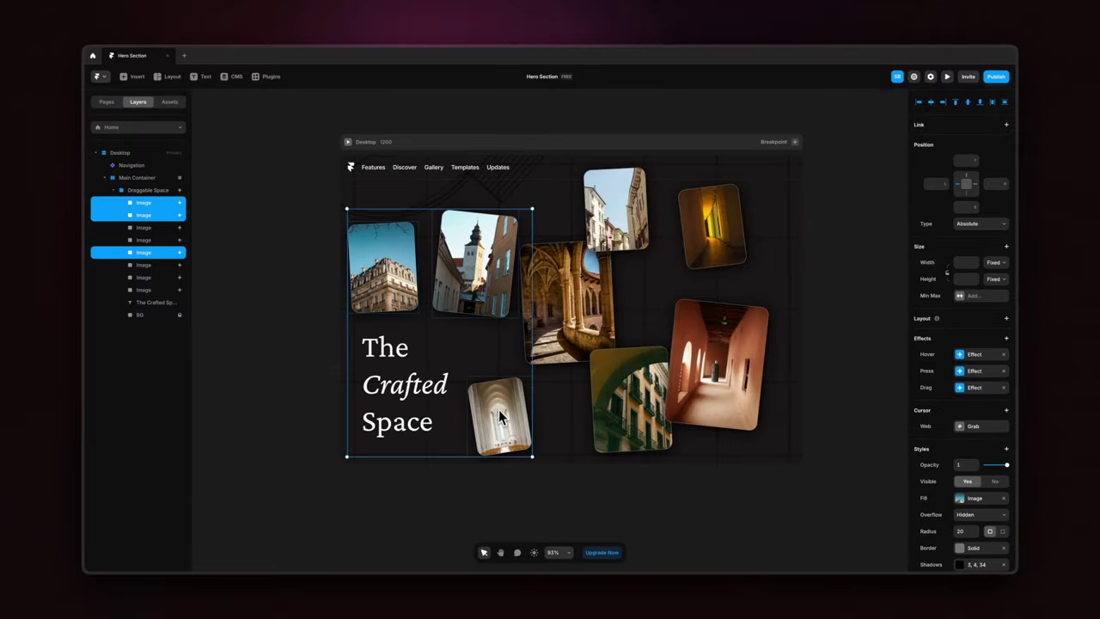
shift+click(563, 330)
shift+click(629, 389)
shift+click(698, 361)
shift+click(624, 225)
shift+click(713, 247)
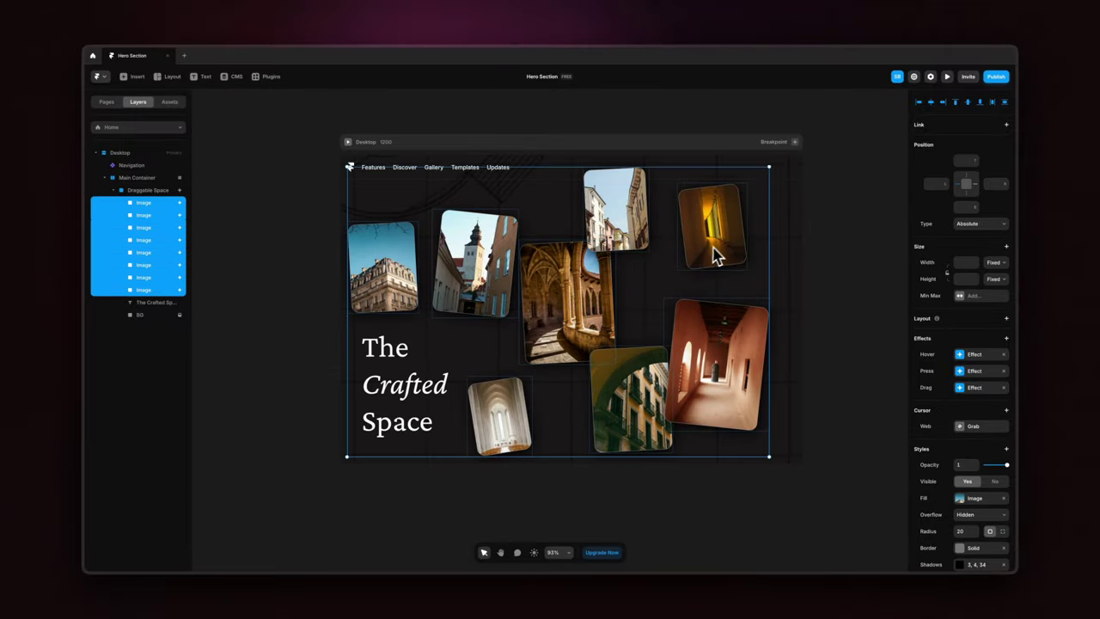
click(930, 101)
click(968, 102)
Reorder the stacked photo layers so the large arcade photo sits in front and the smaller photos lie behind it
click(144, 289)
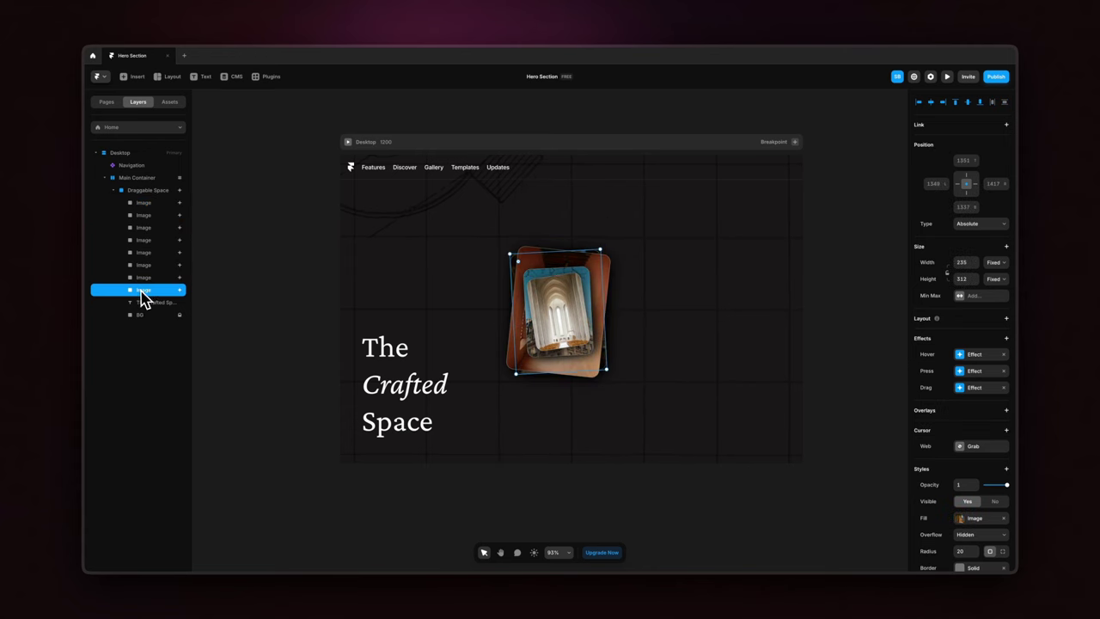
drag(157, 202, 166, 296)
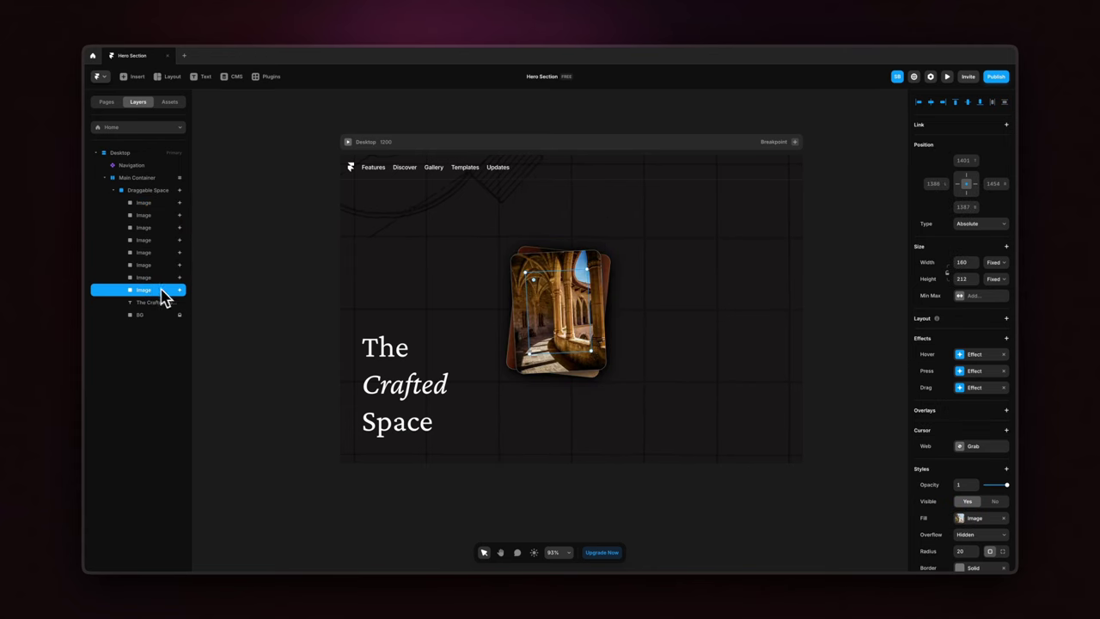
click(329, 283)
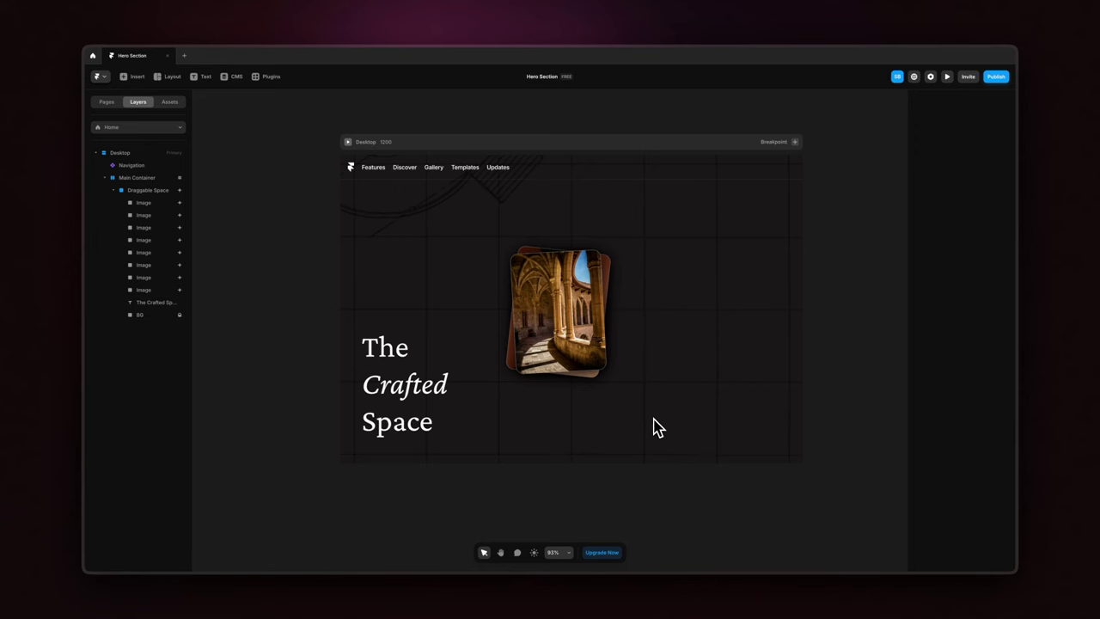
Turn the Draggable Space frame into a component named Draggable Space
click(125, 190)
click(122, 191)
right_click(135, 193)
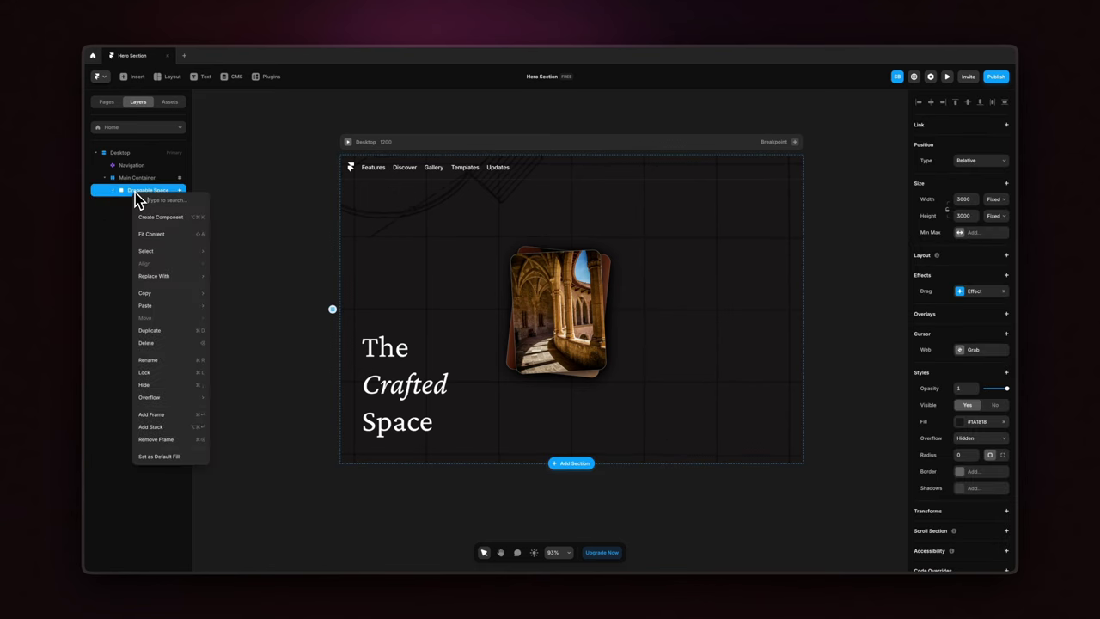
click(166, 225)
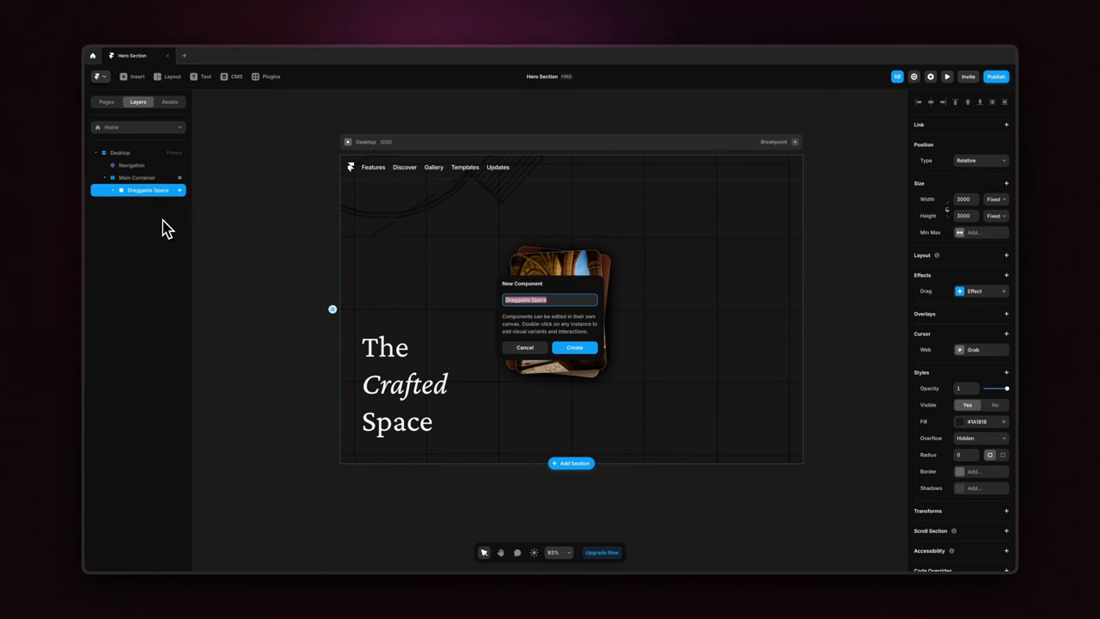
click(578, 352)
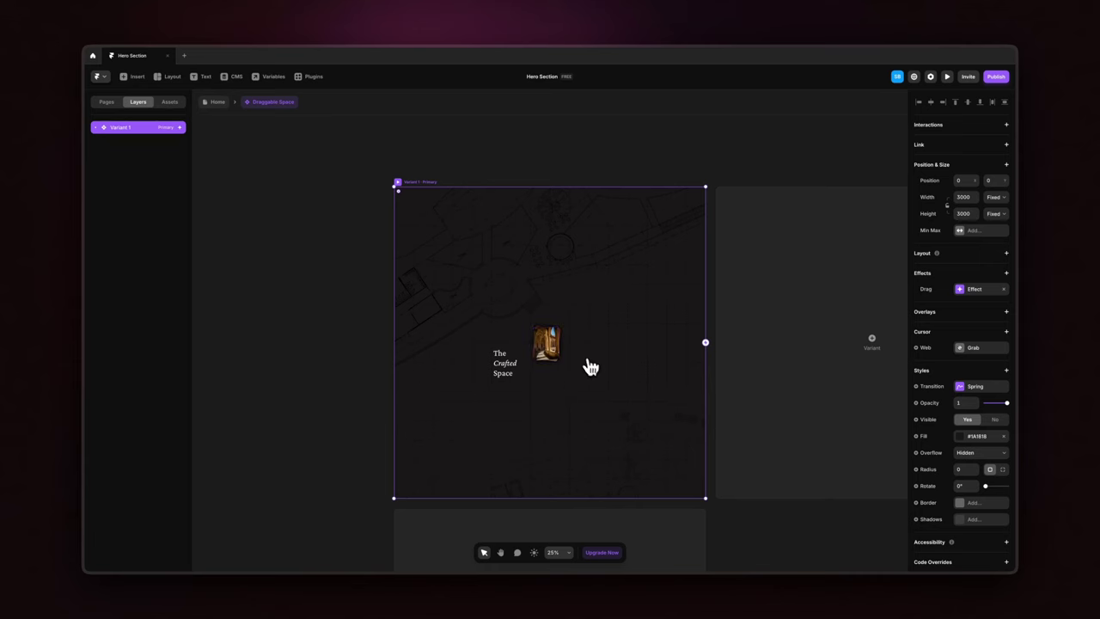
Add a second variant of the Draggable Space component beside Variant 1
scroll(590, 370, right, 5)
scroll(605, 391, right, 3)
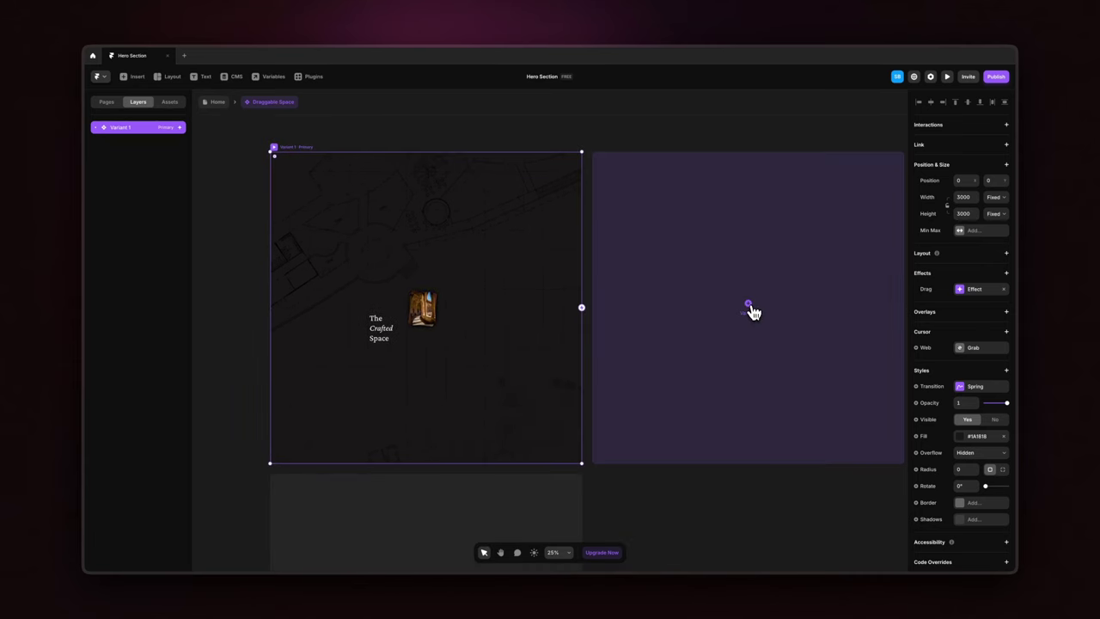
click(748, 307)
scroll(557, 359, up, 1)
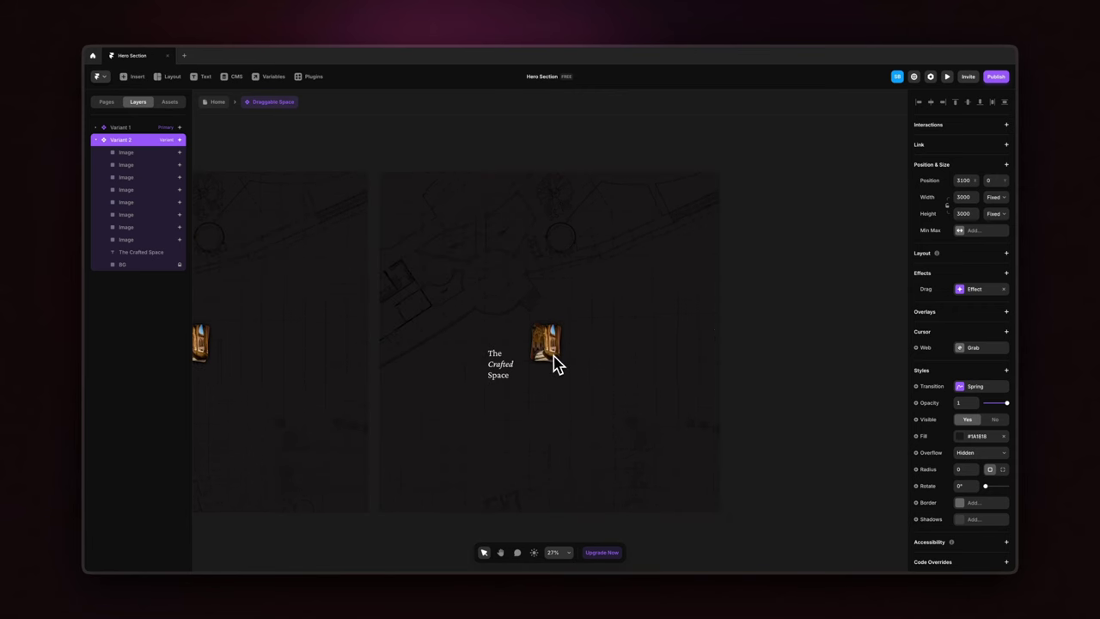
Scatter the stacked architecture photos of Variant 2 around the heading so they no longer overlap
scroll(557, 366, up, 5)
drag(541, 344, 655, 433)
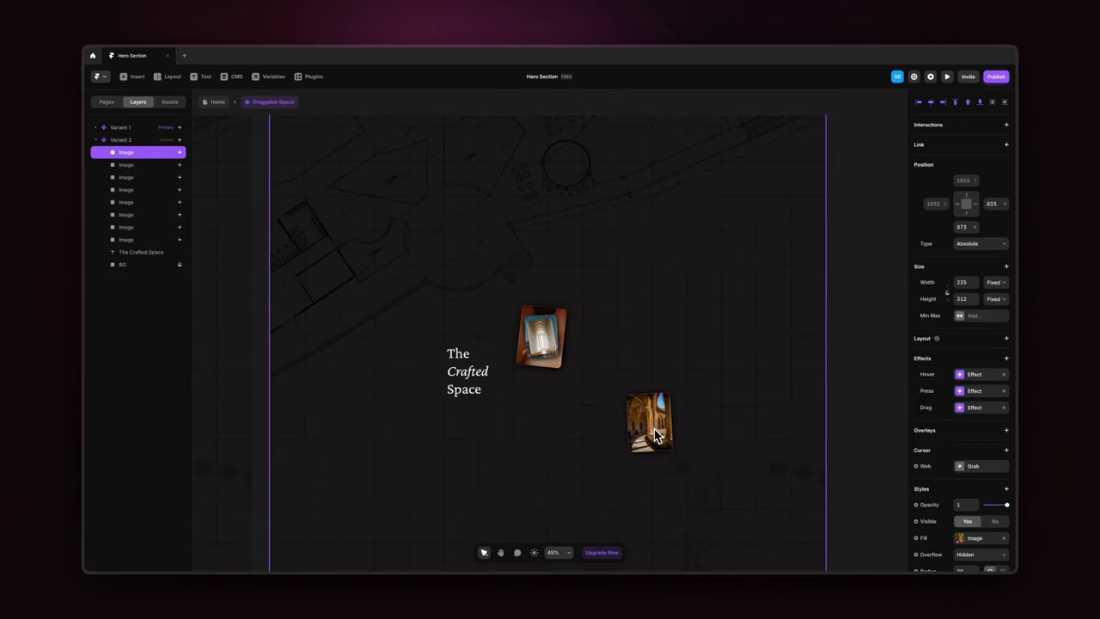
drag(550, 355, 602, 295)
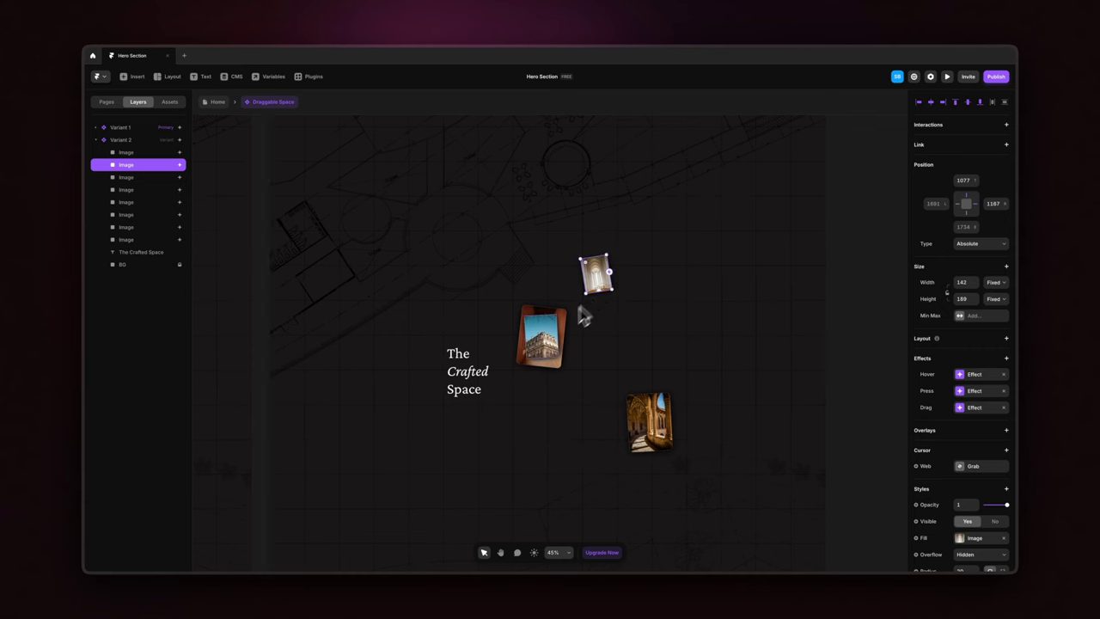
drag(543, 342, 565, 205)
click(545, 335)
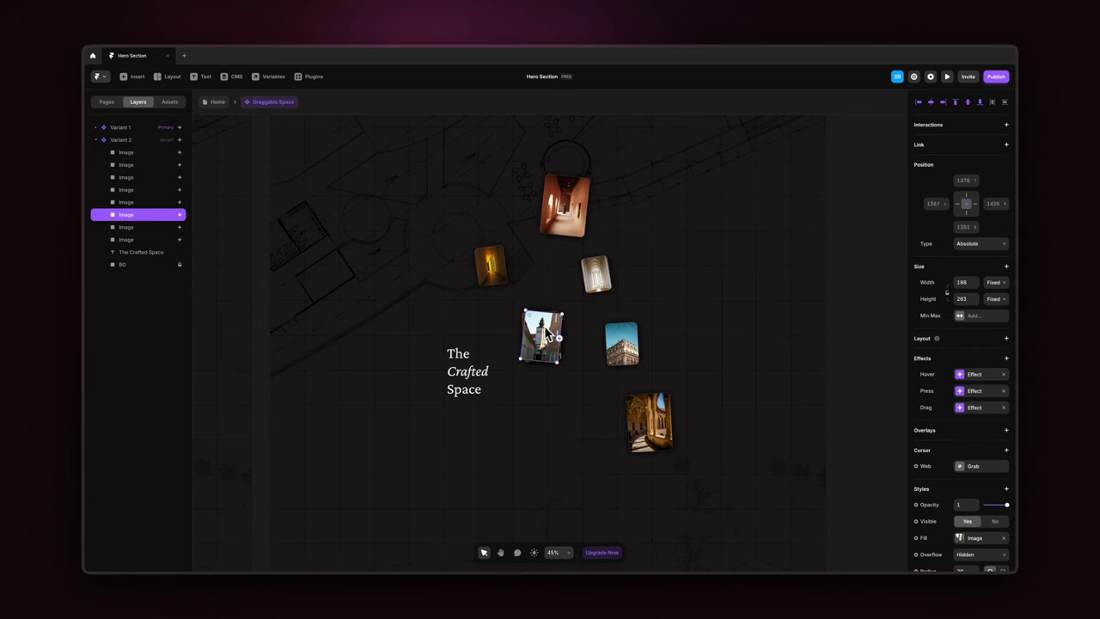
drag(546, 336, 494, 456)
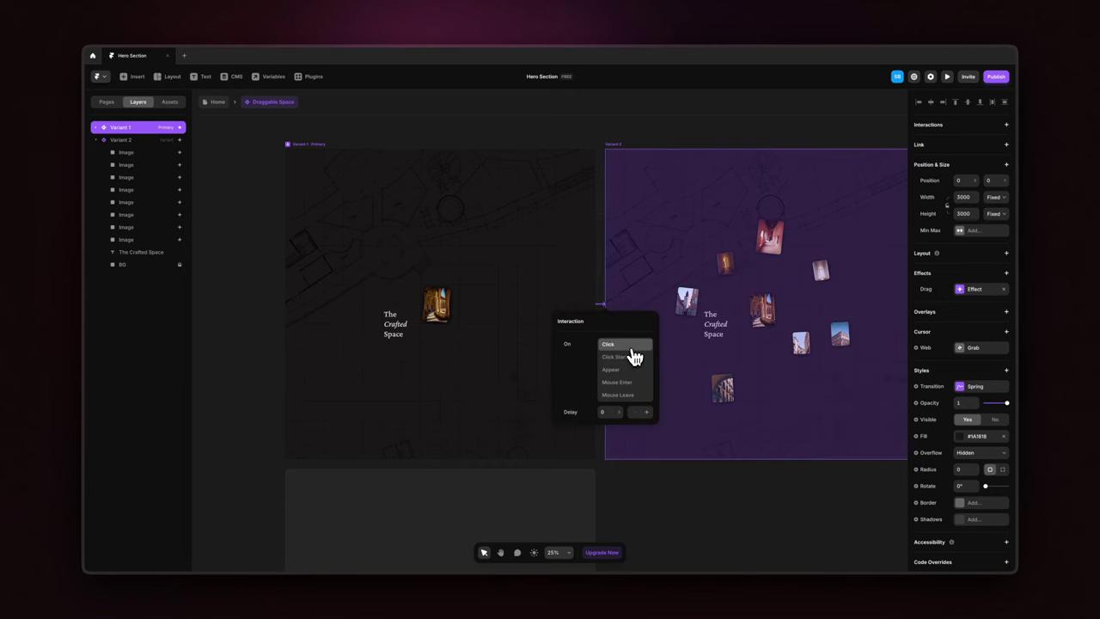
Link Variant 1 to Variant 2 on Click and set Variant 1's Spring transition time to 1
click(959, 386)
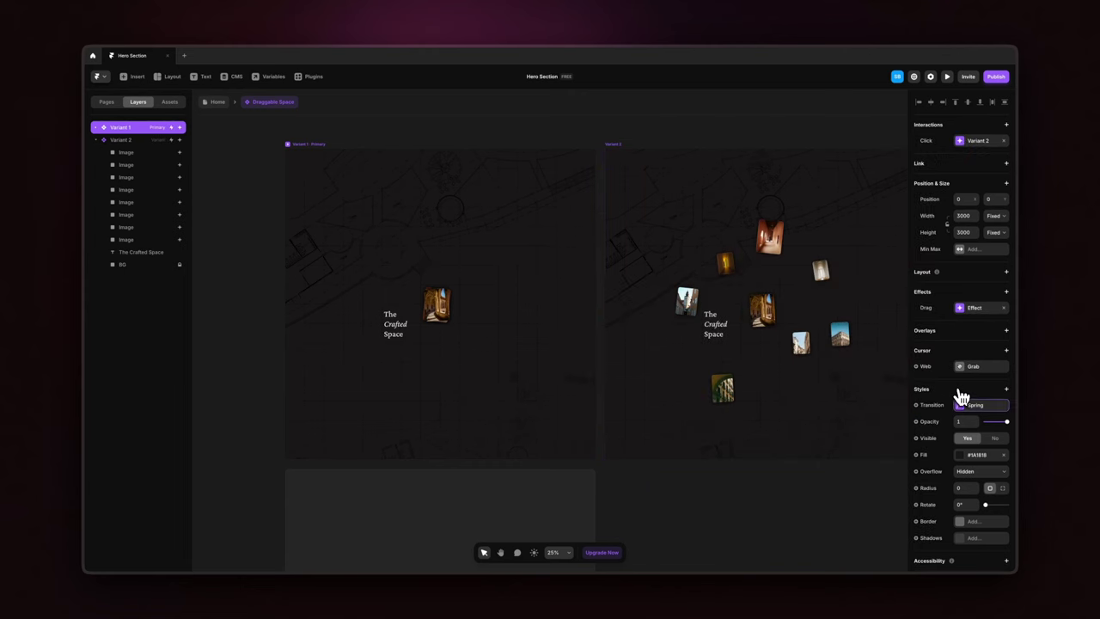
click(960, 405)
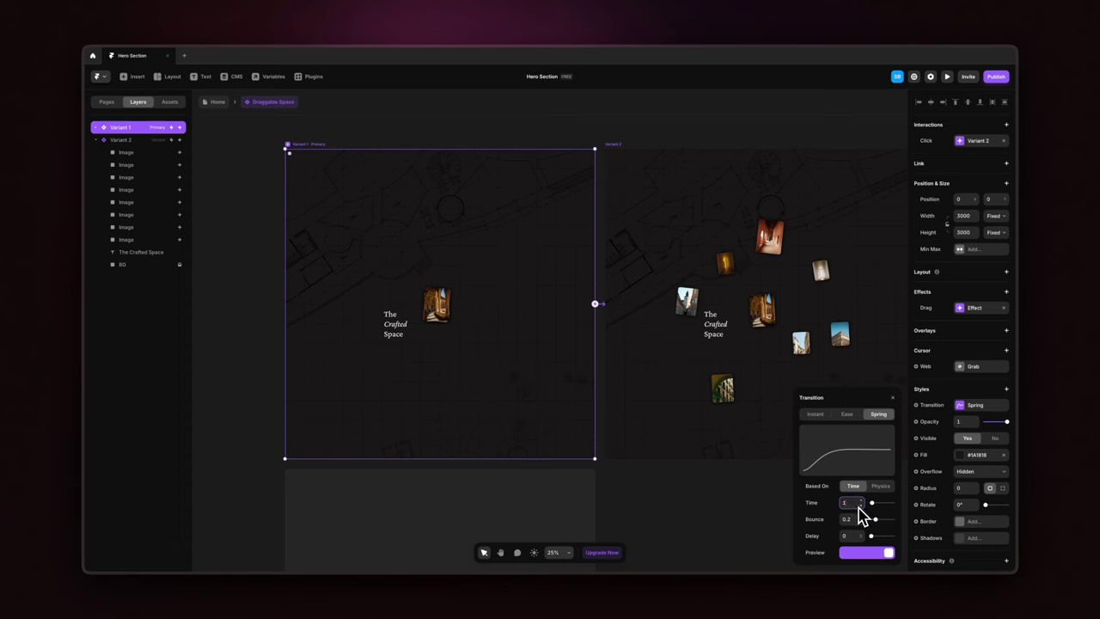
key(Return)
Preview the click interaction by spreading the stacked photos, panning the space and moving the church-tower photo
click(669, 504)
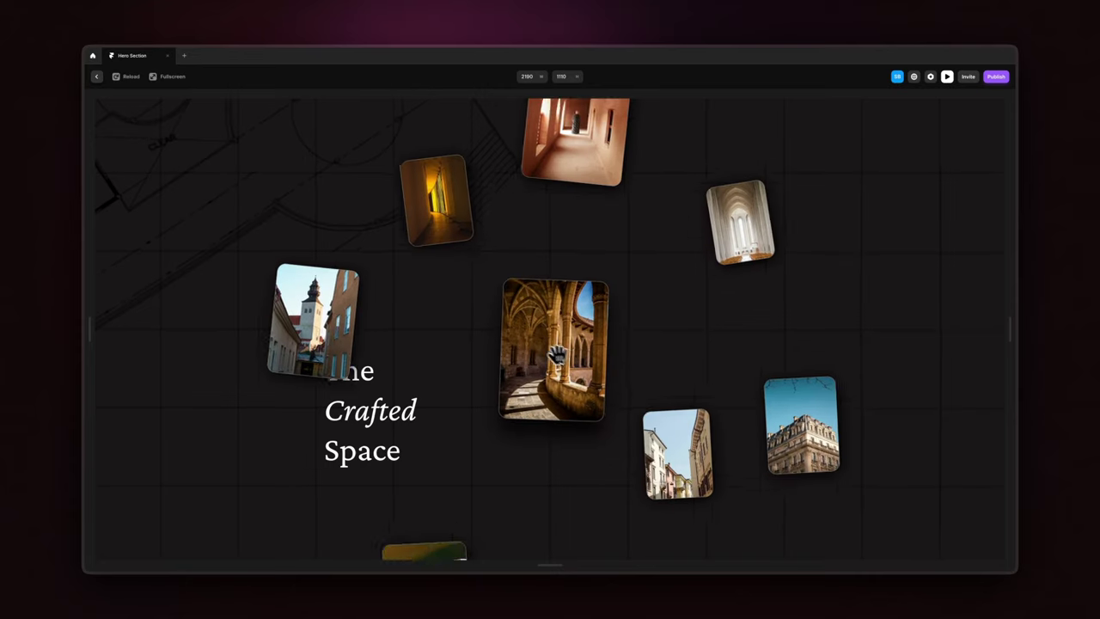
drag(429, 404, 525, 369)
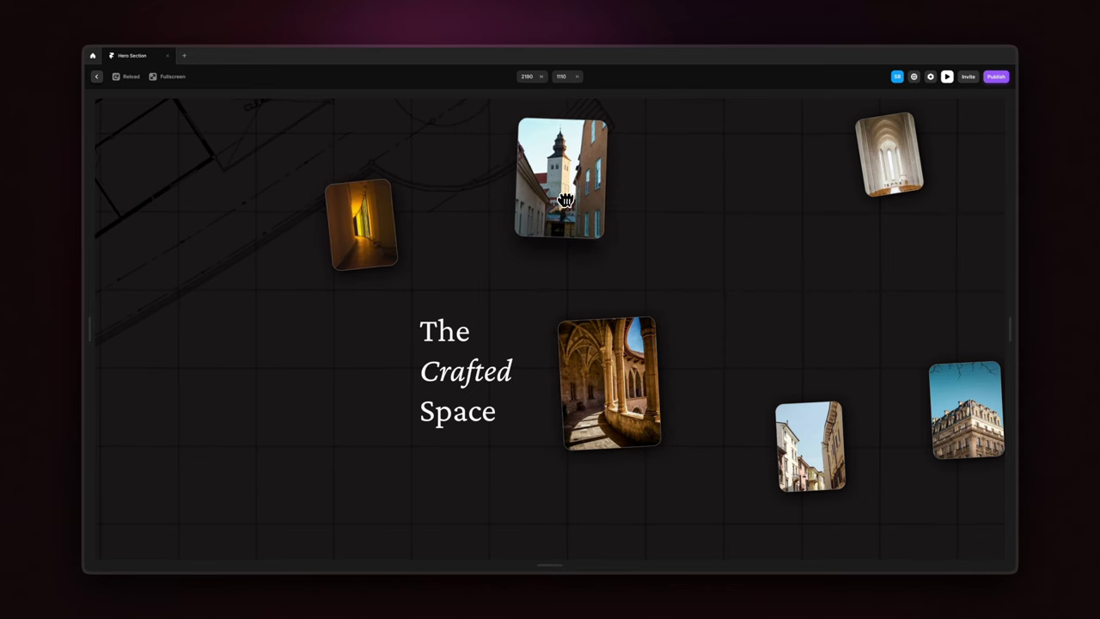
click(97, 77)
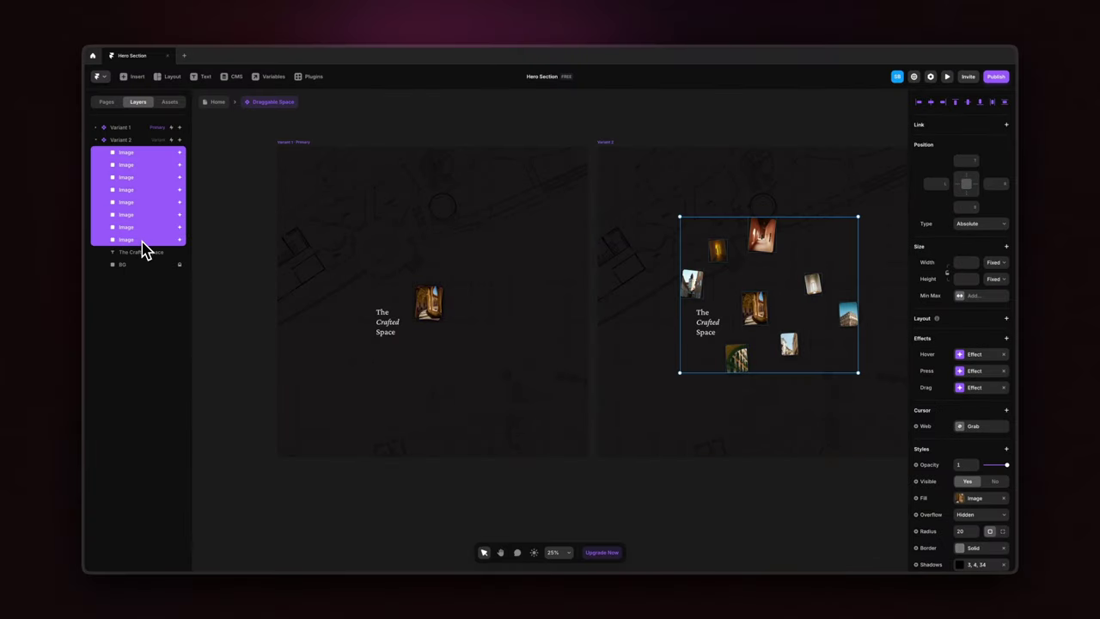
Duplicate all eight photos in Variant 2 and spread the originals and copies evenly across the whole space
key(ctrl+d)
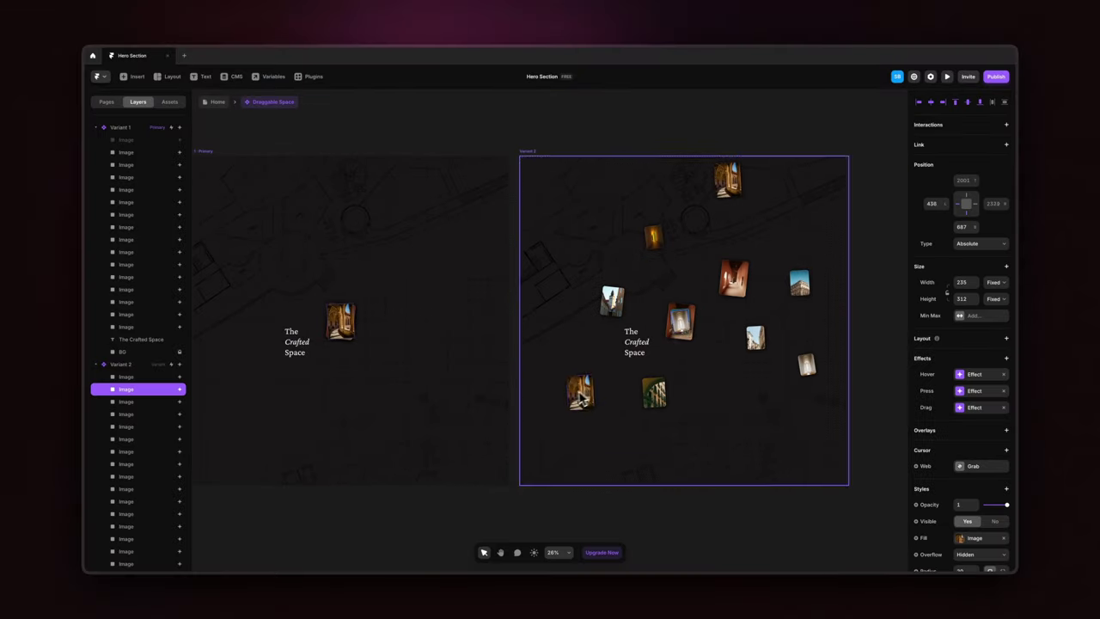
drag(681, 321, 580, 198)
drag(681, 321, 791, 444)
drag(680, 322, 612, 448)
mouse_move(680, 321)
mouse_down()
mouse_move(735, 392)
mouse_move(549, 266)
mouse_move(684, 323)
mouse_up()
drag(799, 283, 808, 218)
click(754, 347)
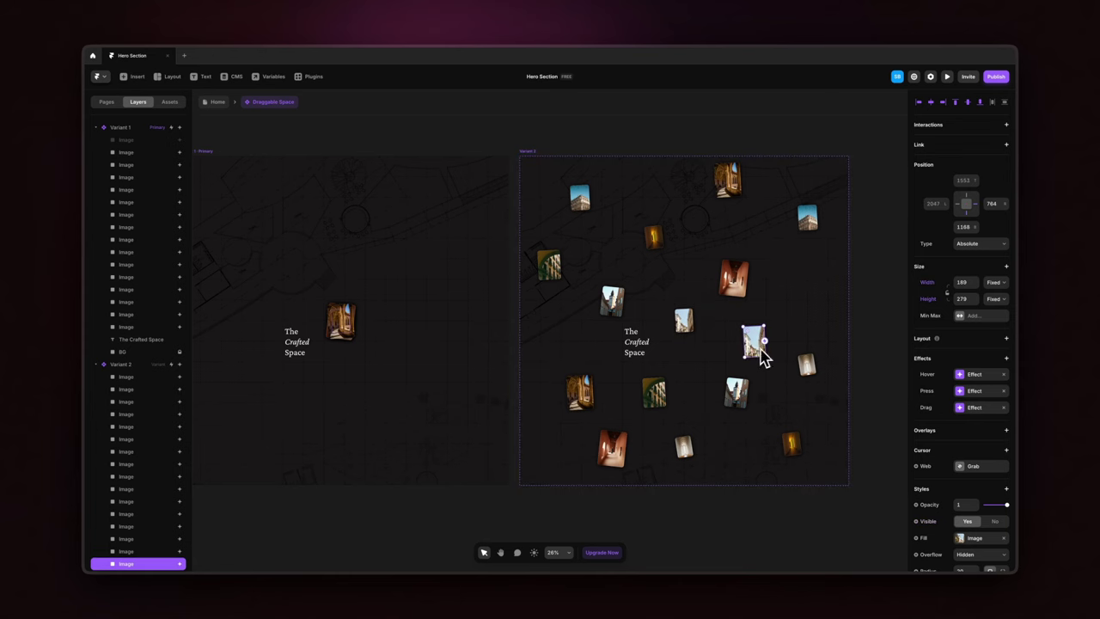
drag(761, 349, 793, 312)
click(808, 375)
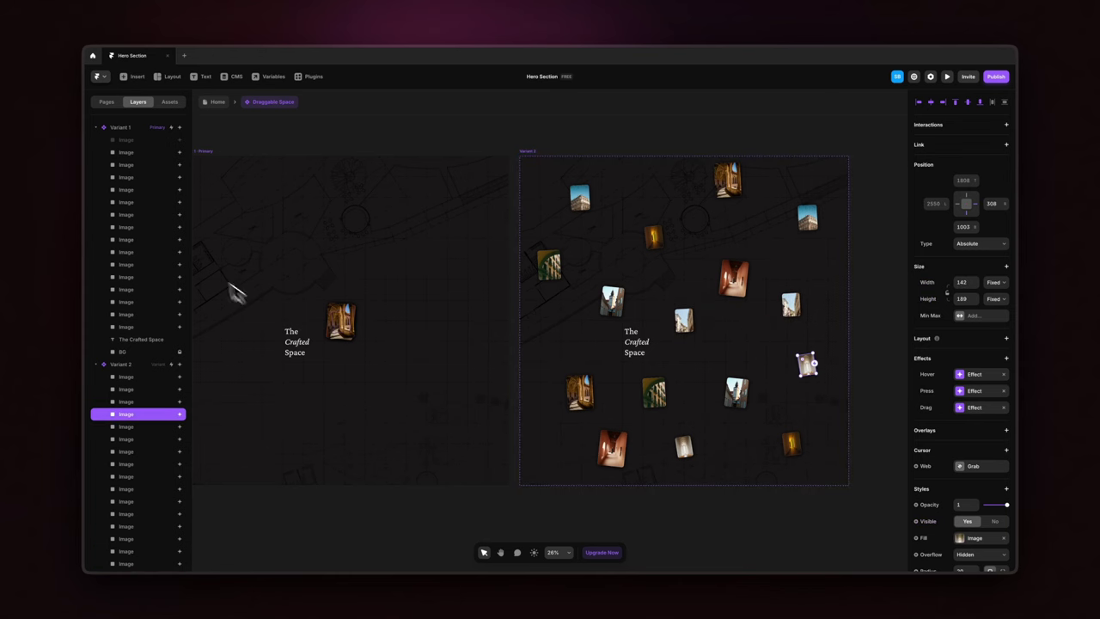
click(862, 398)
Preview the component from Variant 1, fanning out the photos, panning the space and moving the balcony, church-tower, vaulted-hall and corridor photos
scroll(754, 460, left, 2)
click(295, 137)
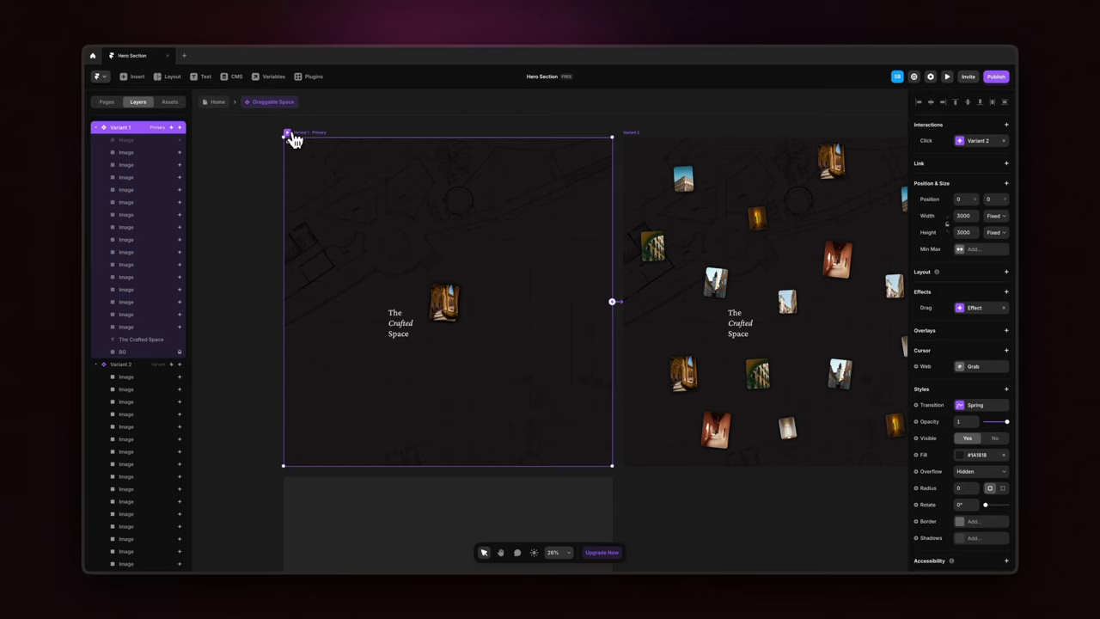
click(289, 135)
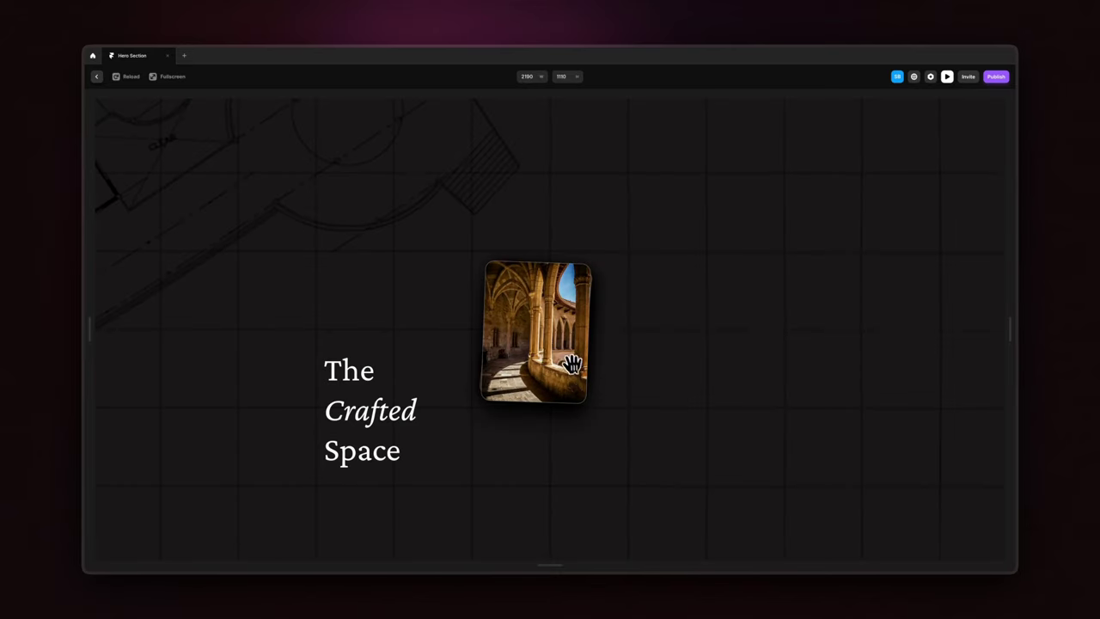
click(540, 350)
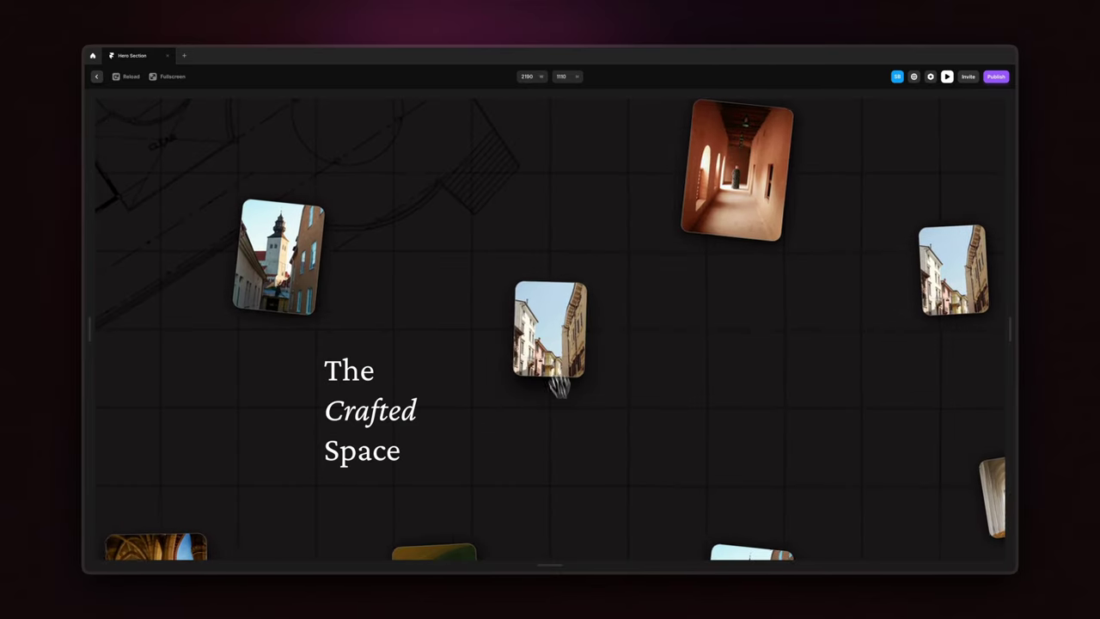
drag(574, 505, 656, 319)
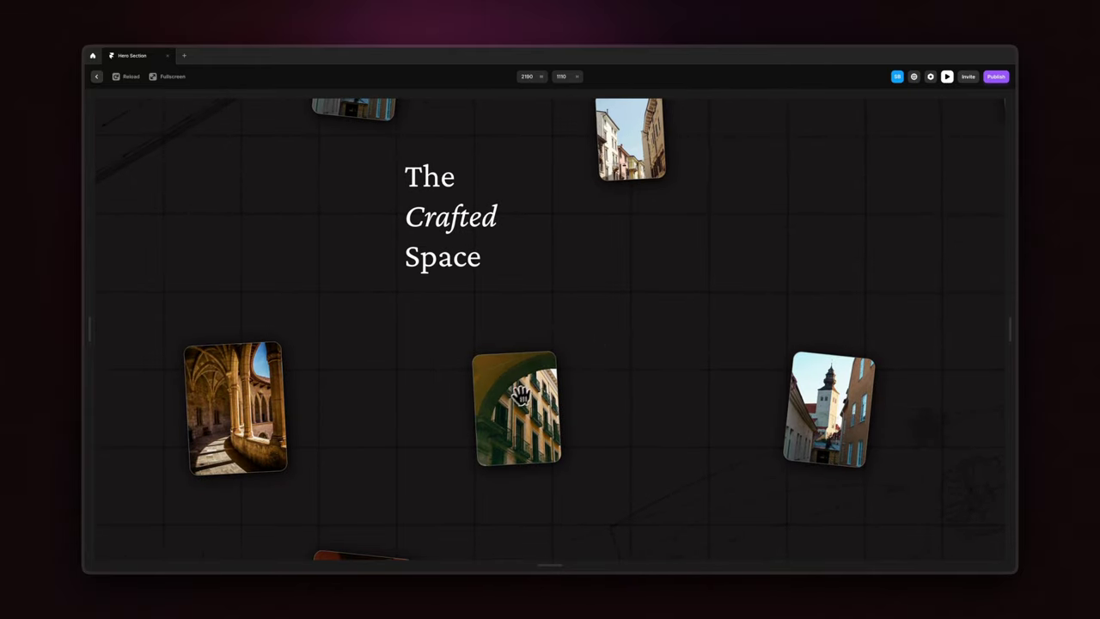
drag(521, 395, 634, 316)
drag(827, 402, 712, 477)
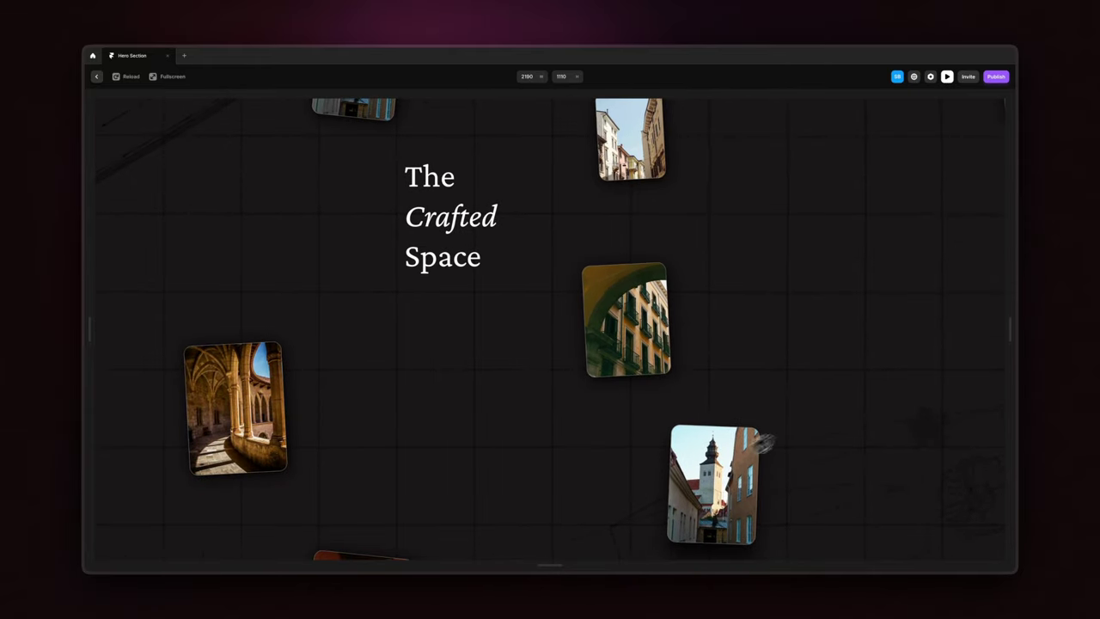
drag(840, 422, 670, 319)
drag(539, 383, 645, 293)
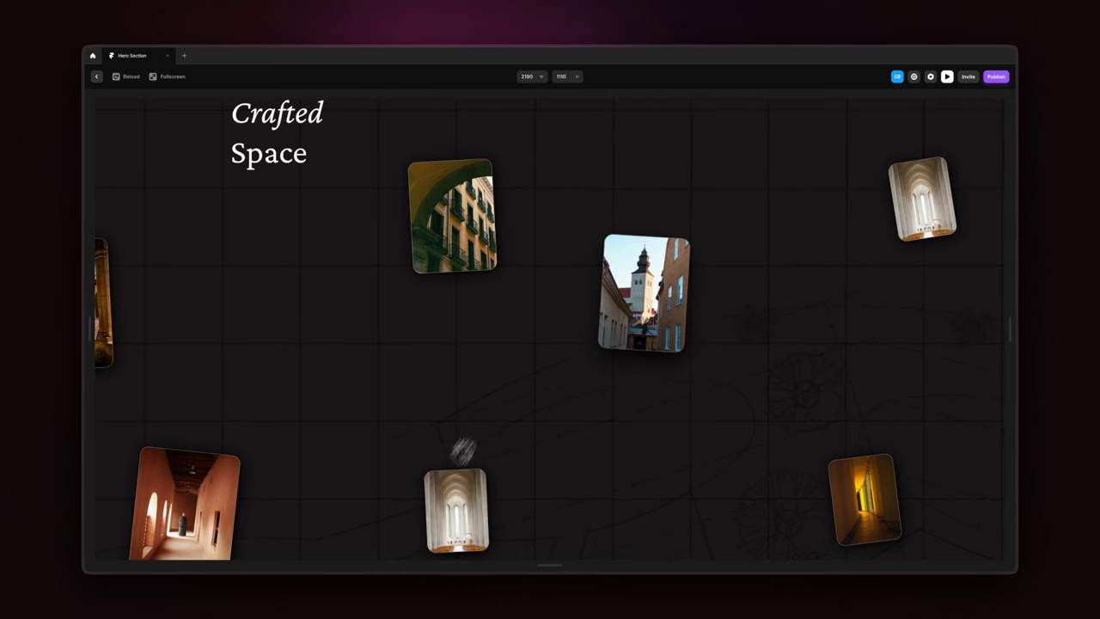
drag(450, 529, 547, 485)
drag(386, 500, 577, 323)
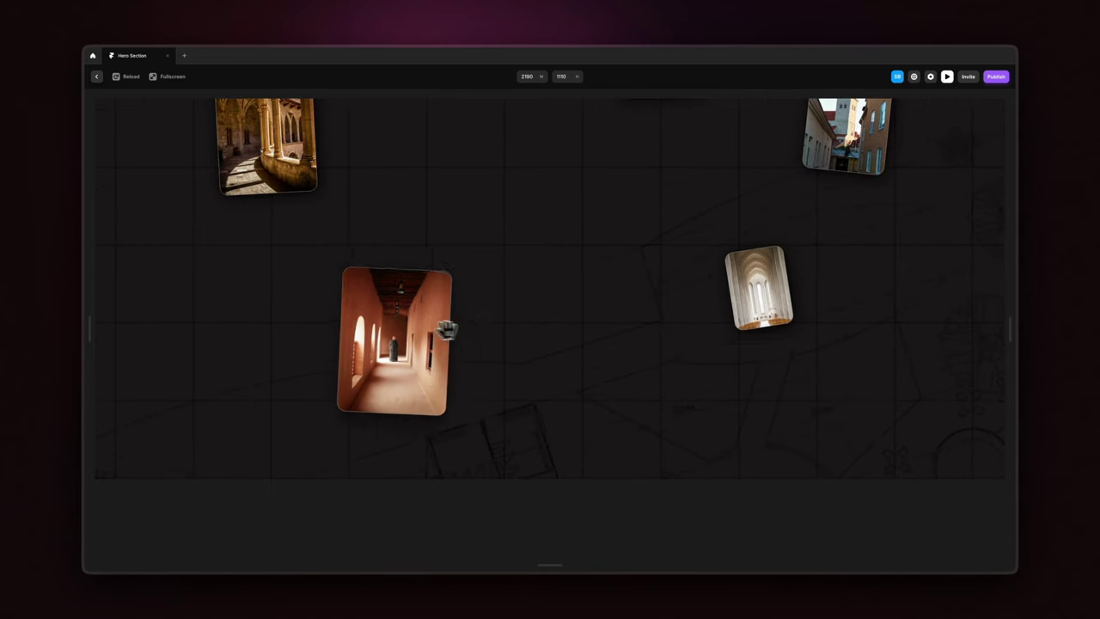
drag(446, 330, 588, 326)
drag(374, 284, 288, 465)
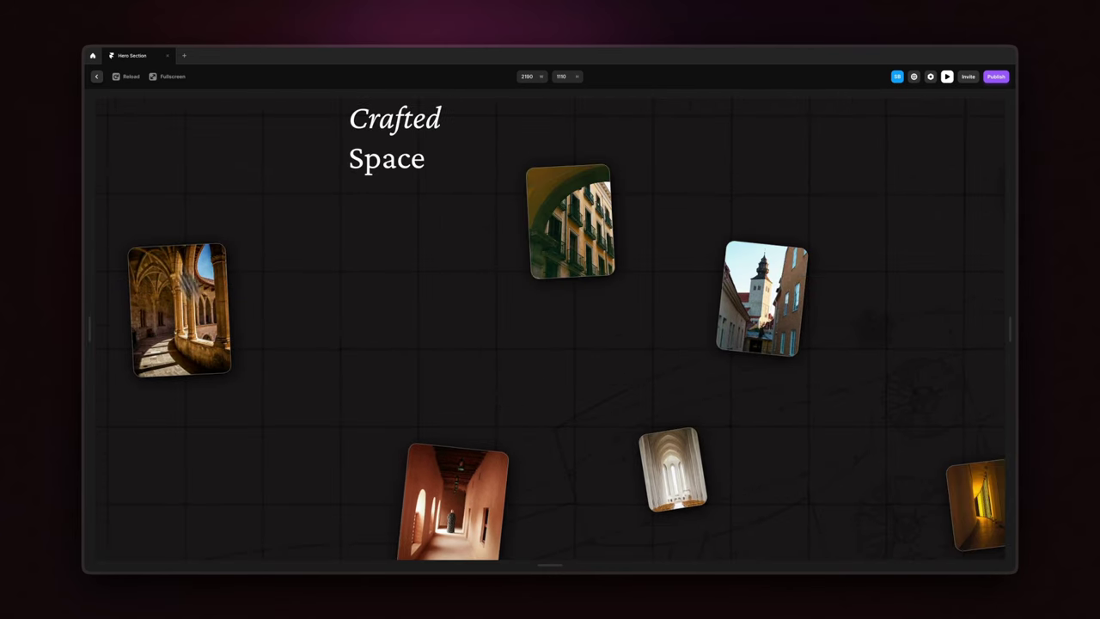
click(97, 79)
Return to the Home page and insert the "Copy Paste from Figma" and "Start with Site Templates" features section below the hero
click(653, 522)
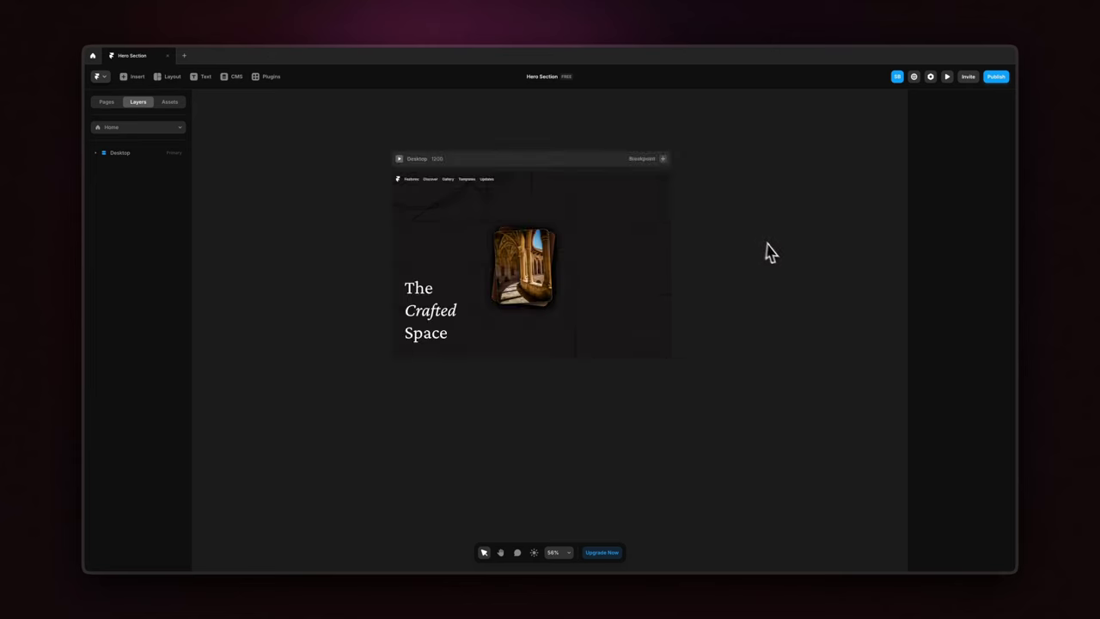
click(143, 80)
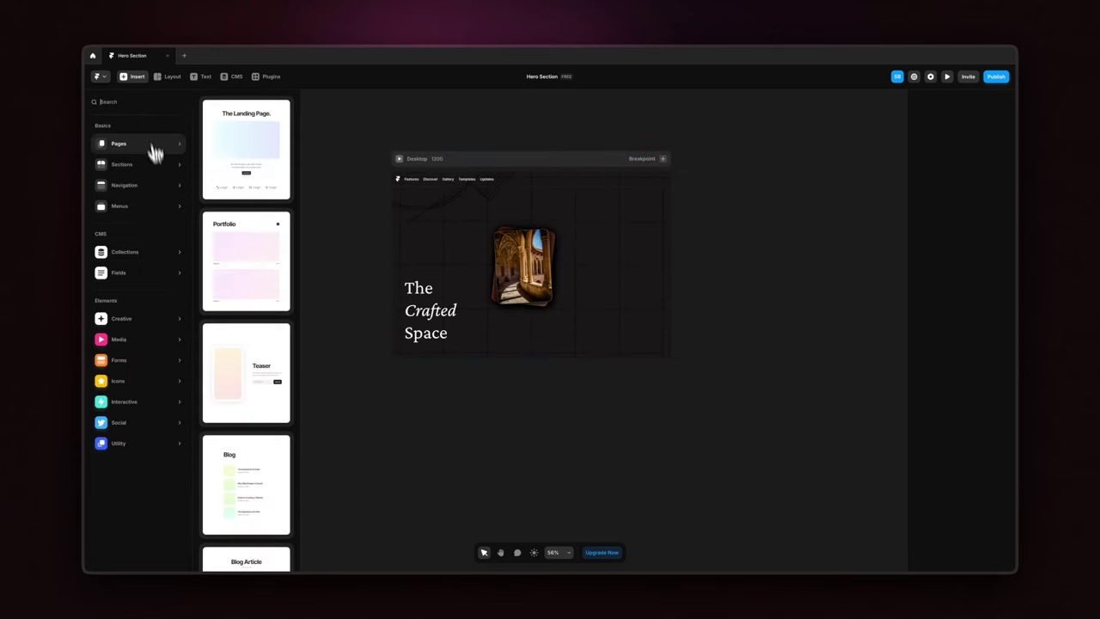
mouse_move(155, 210)
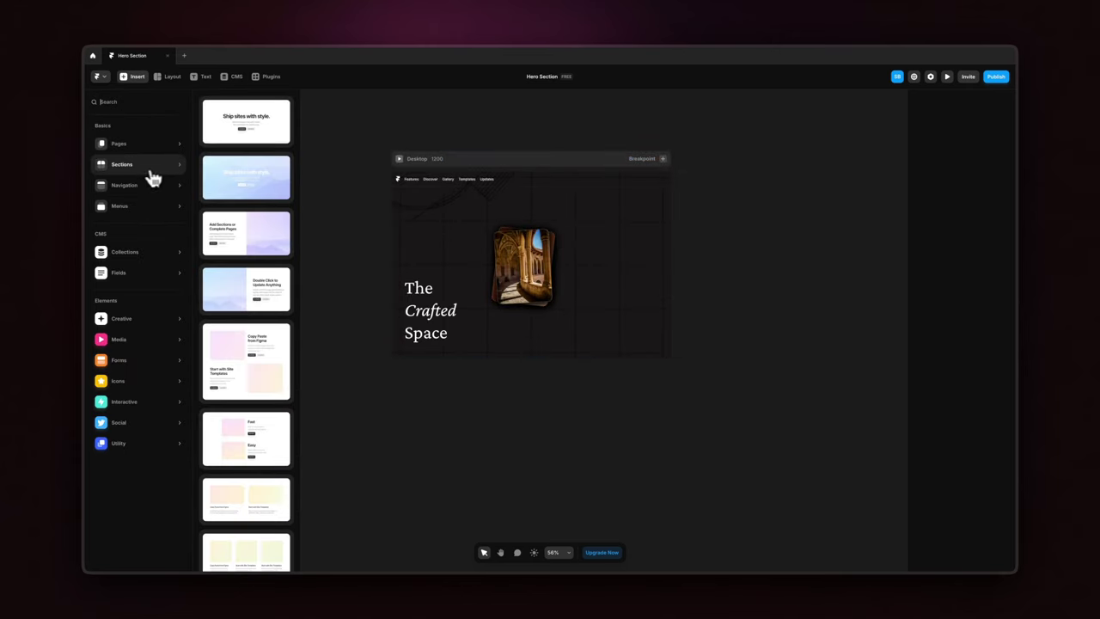
scroll(255, 283, down, 10)
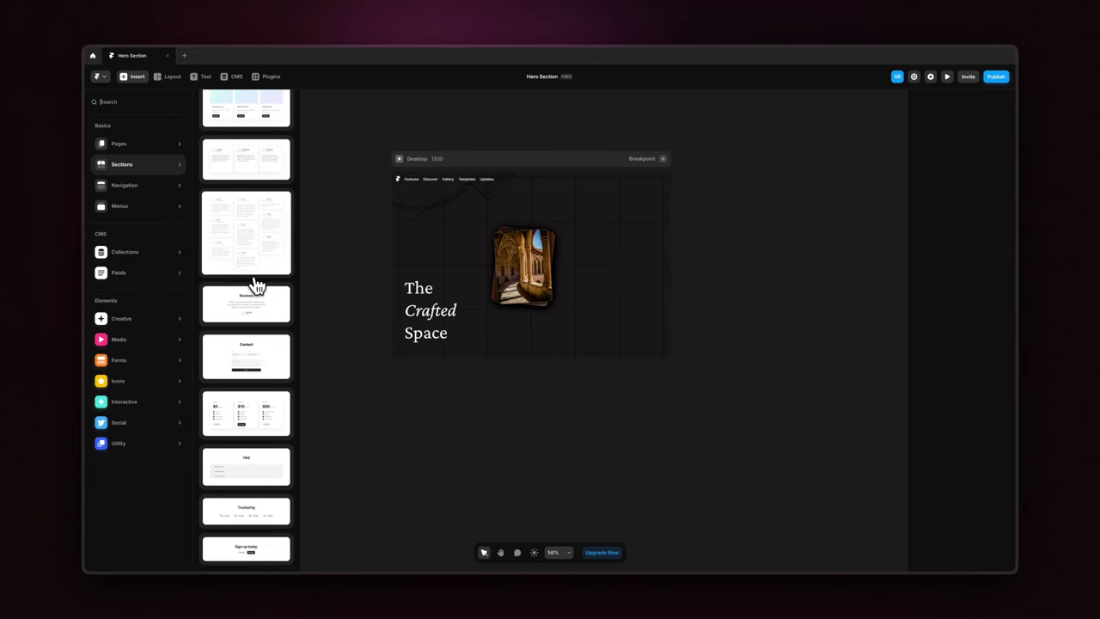
scroll(263, 318, up, 15)
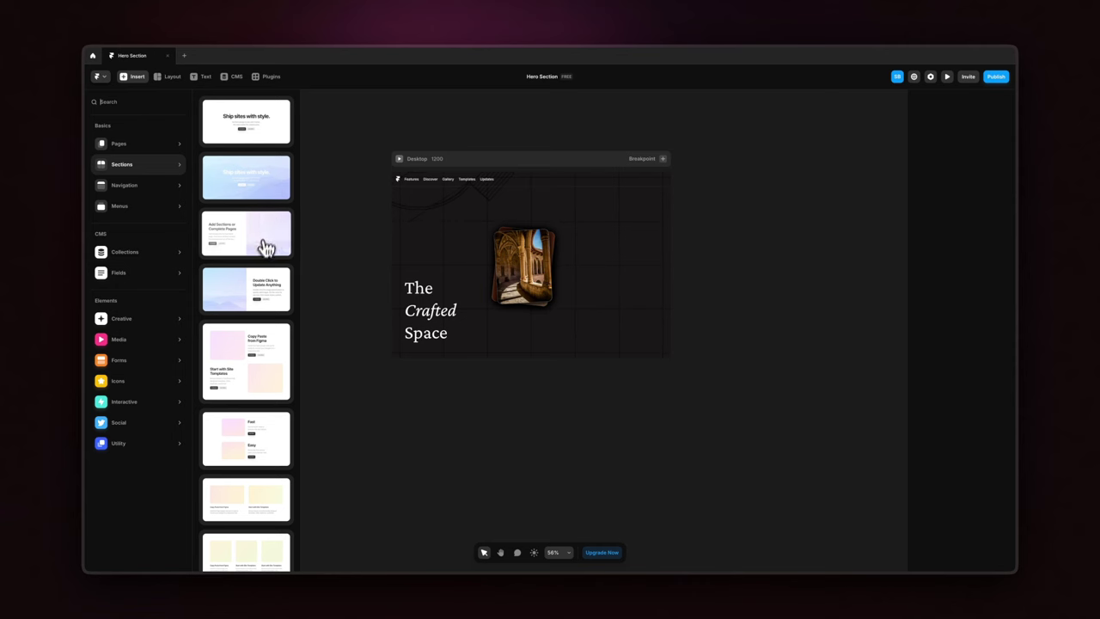
click(257, 351)
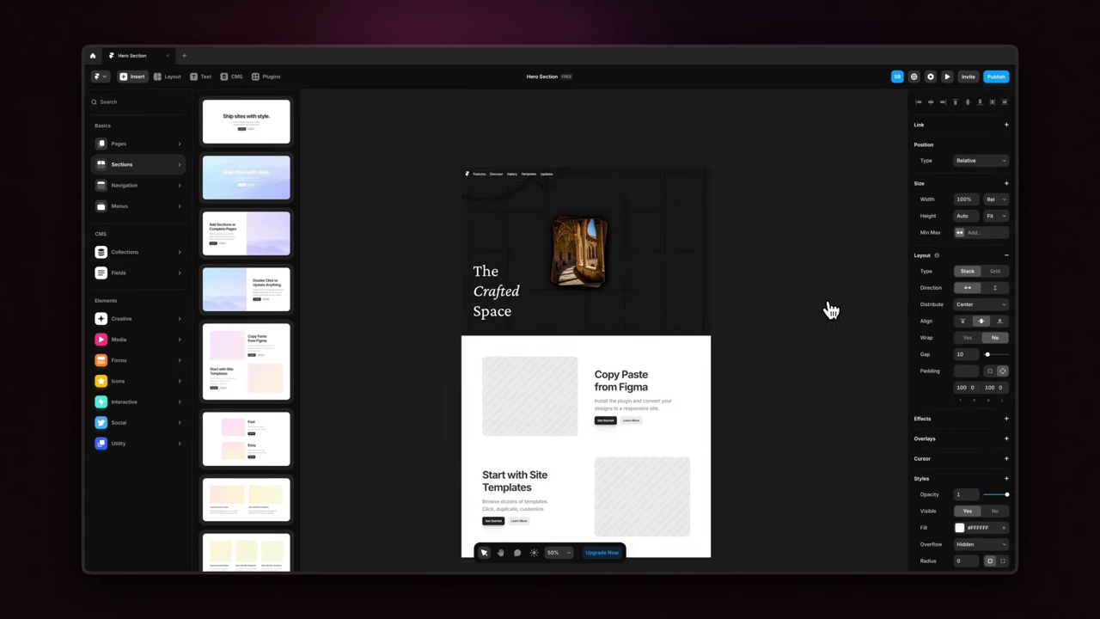
Set the features section's fill to #1A1818, sampled from the hero background
click(960, 526)
click(882, 489)
click(700, 329)
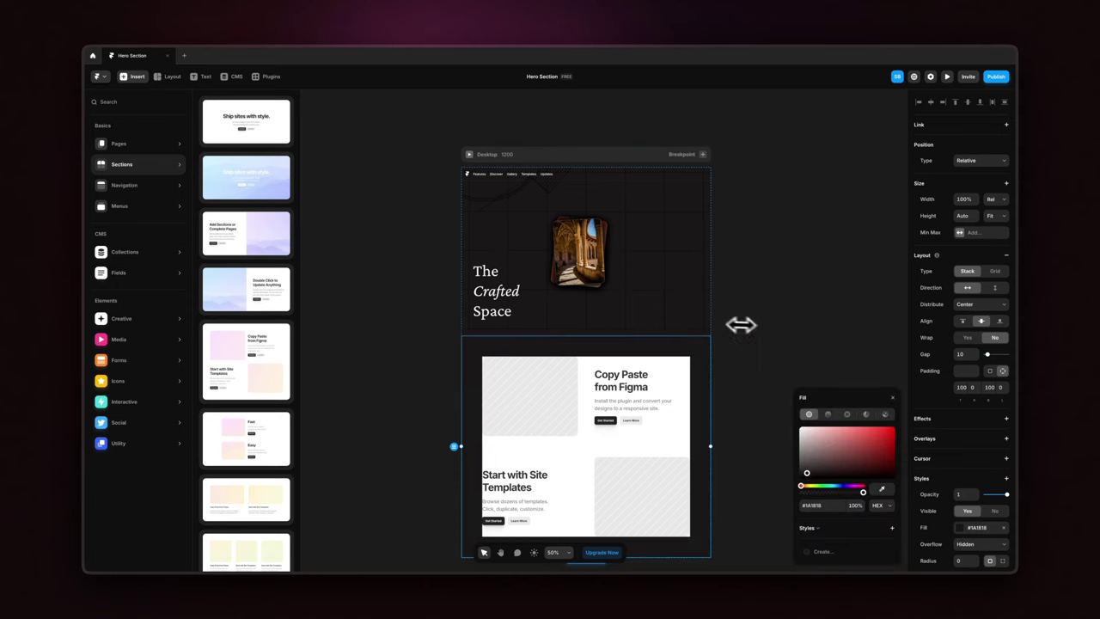
Remove the white fill from the Features container and from its second stack, "Start with Site Templates"
click(323, 169)
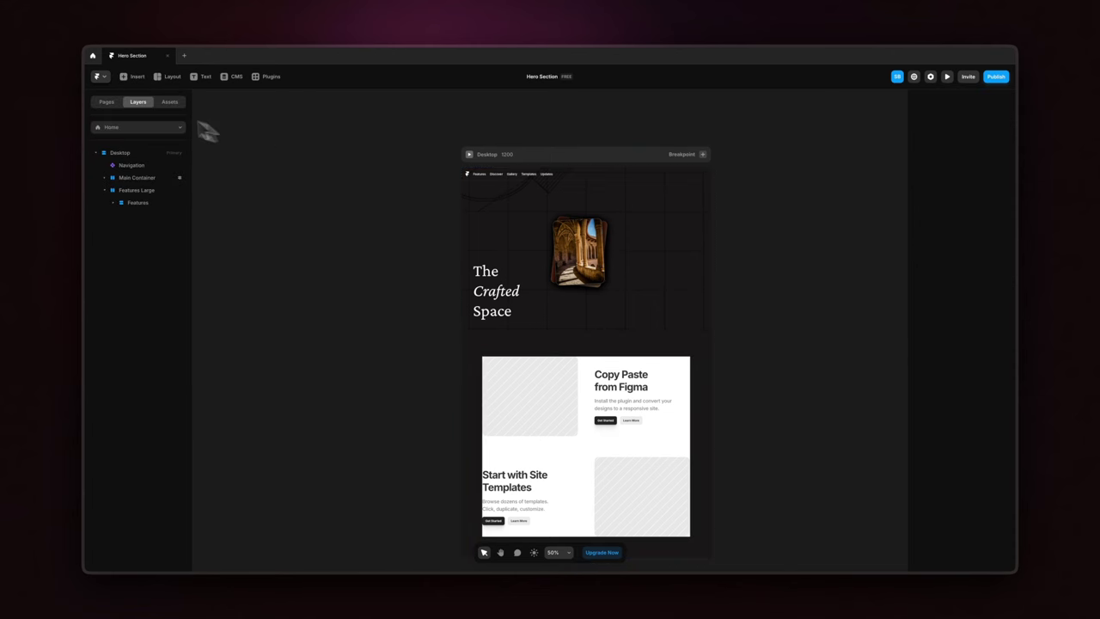
click(133, 203)
click(1003, 519)
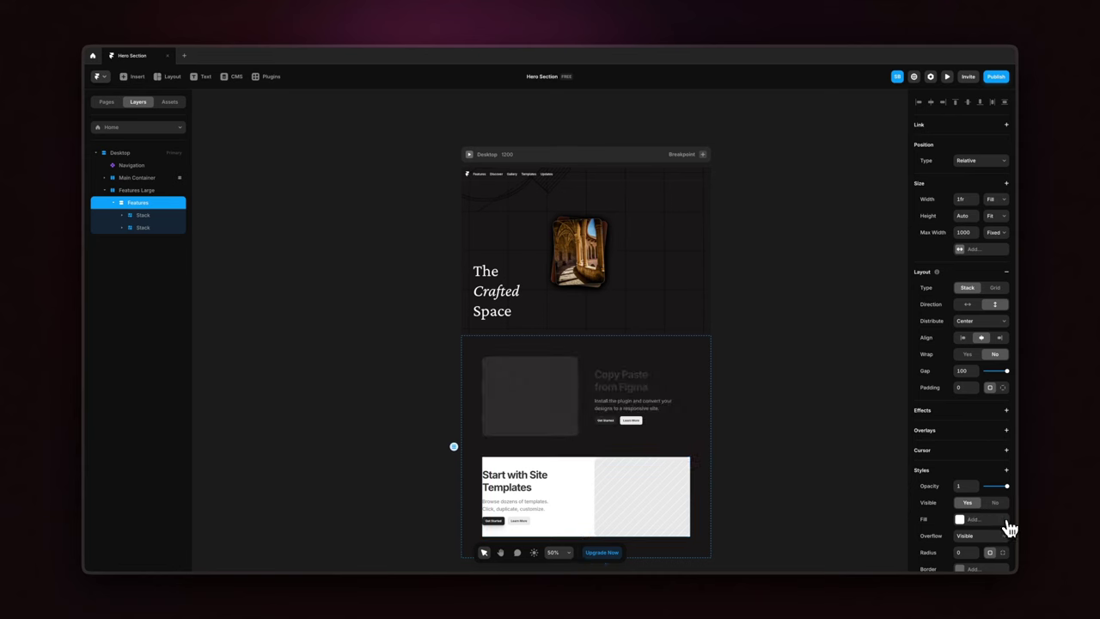
scroll(653, 421, down, 2)
click(146, 227)
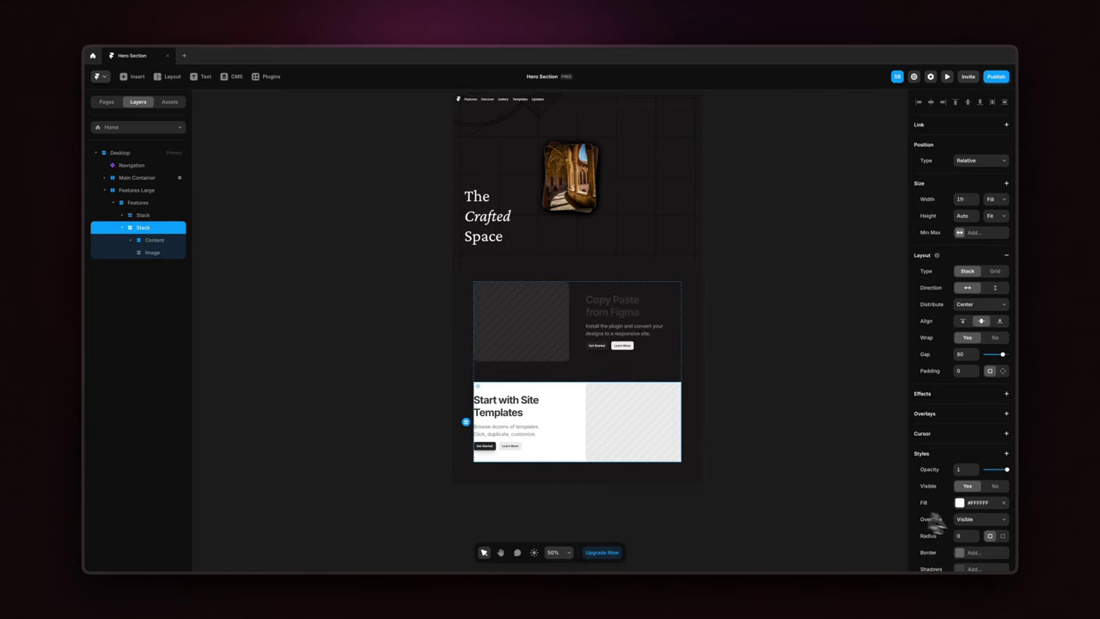
click(1003, 502)
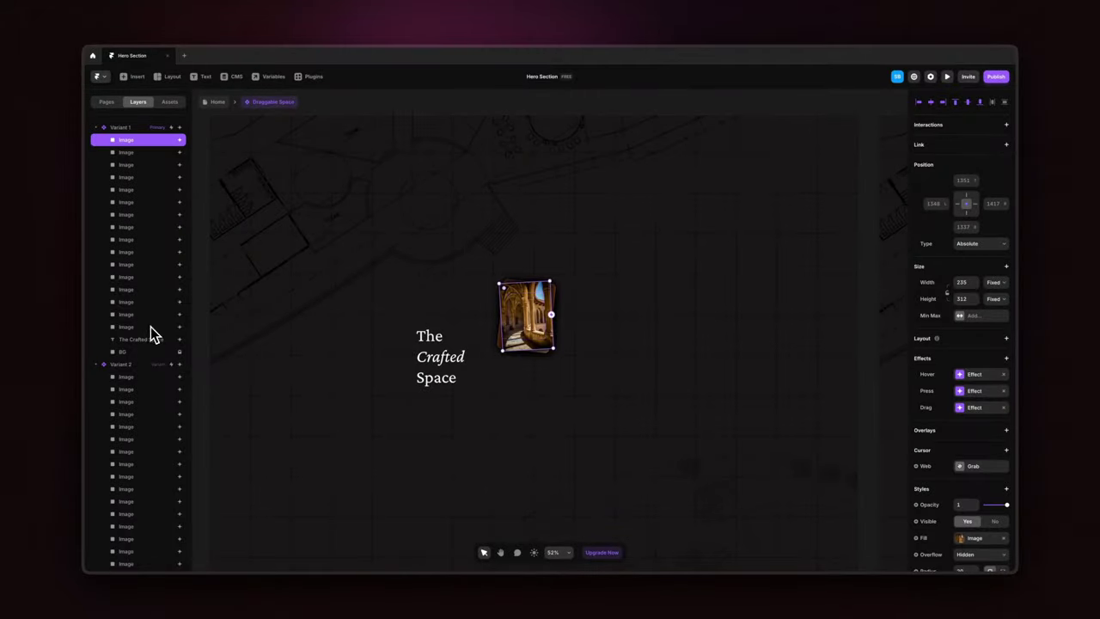
Add a Scroll Speed effect to all the stacked photos in Variant 1 of the Draggable Space component
shift+click(150, 328)
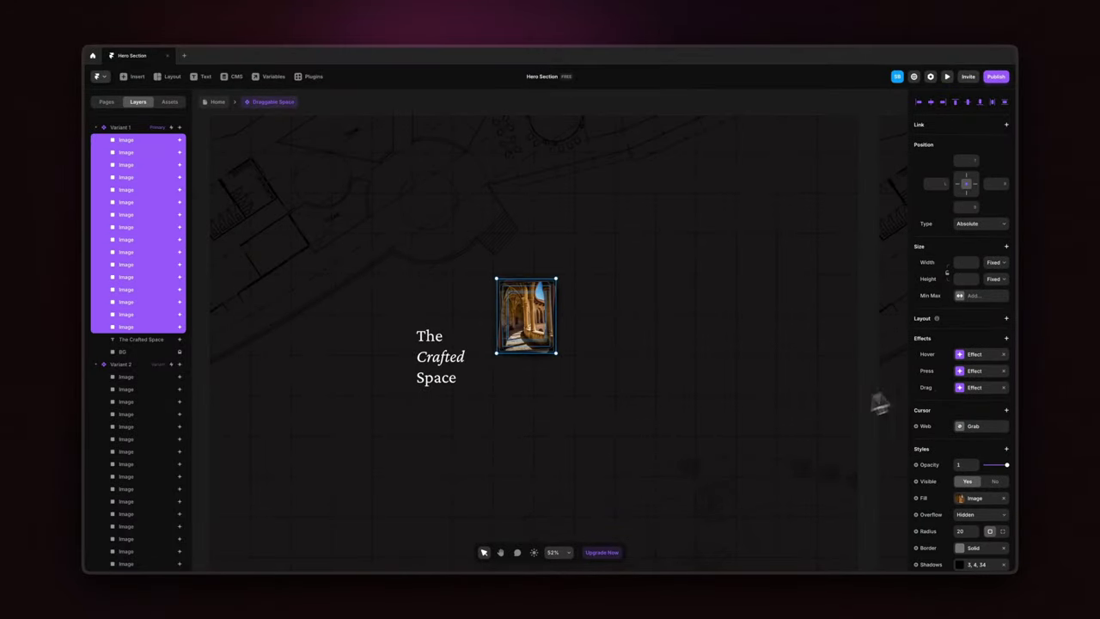
click(1007, 340)
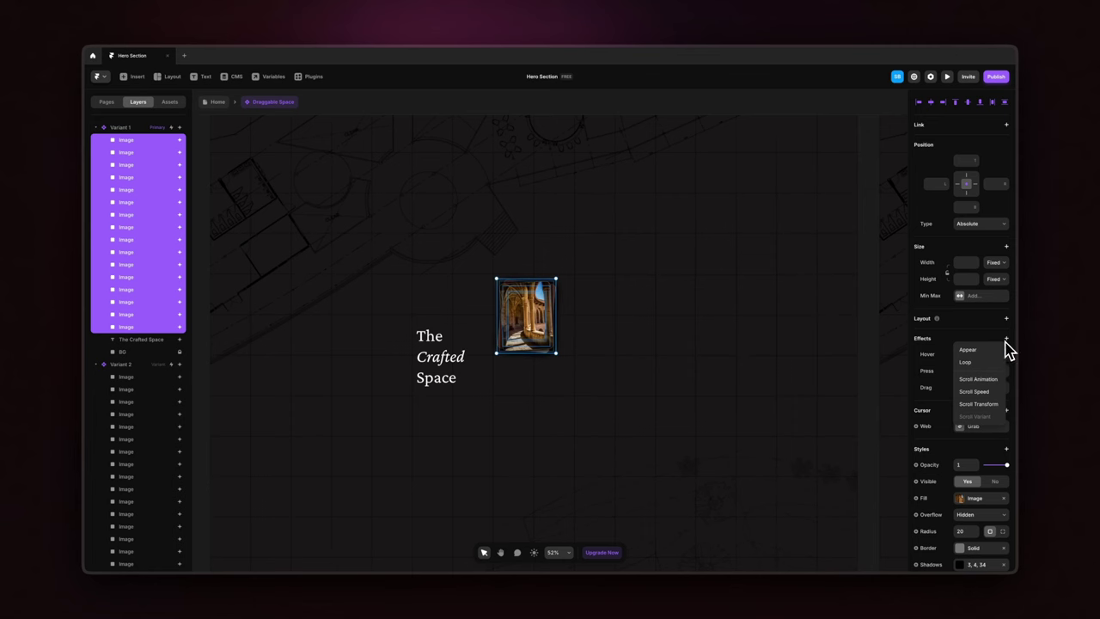
click(990, 397)
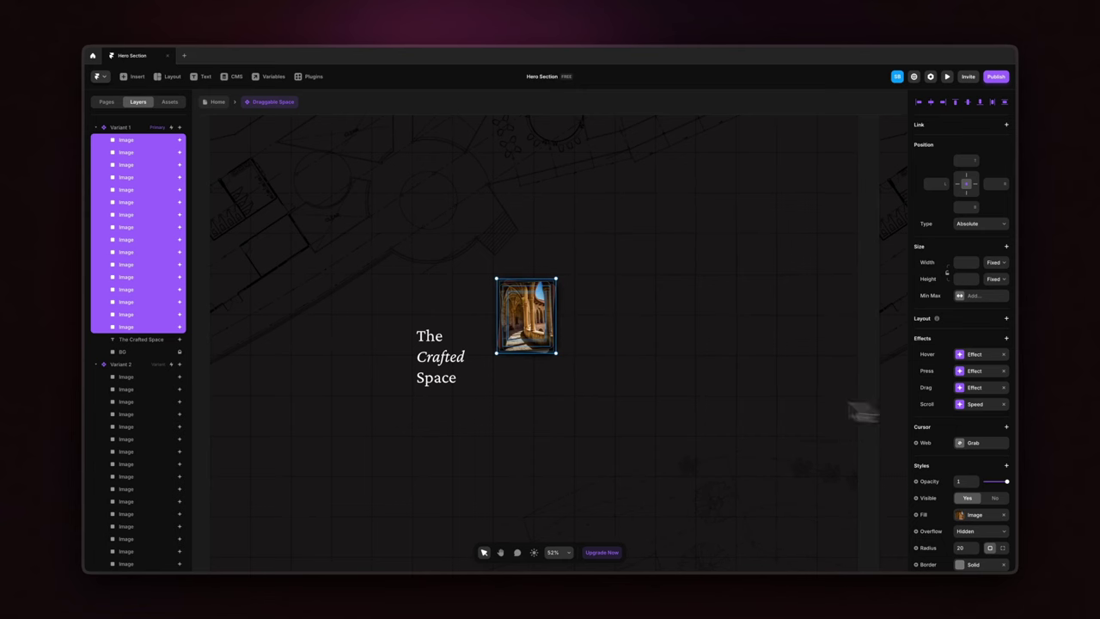
click(146, 301)
Add a Scroll Speed effect to "The Crafted Space" heading in Variant 1 and confirm its speed
click(143, 340)
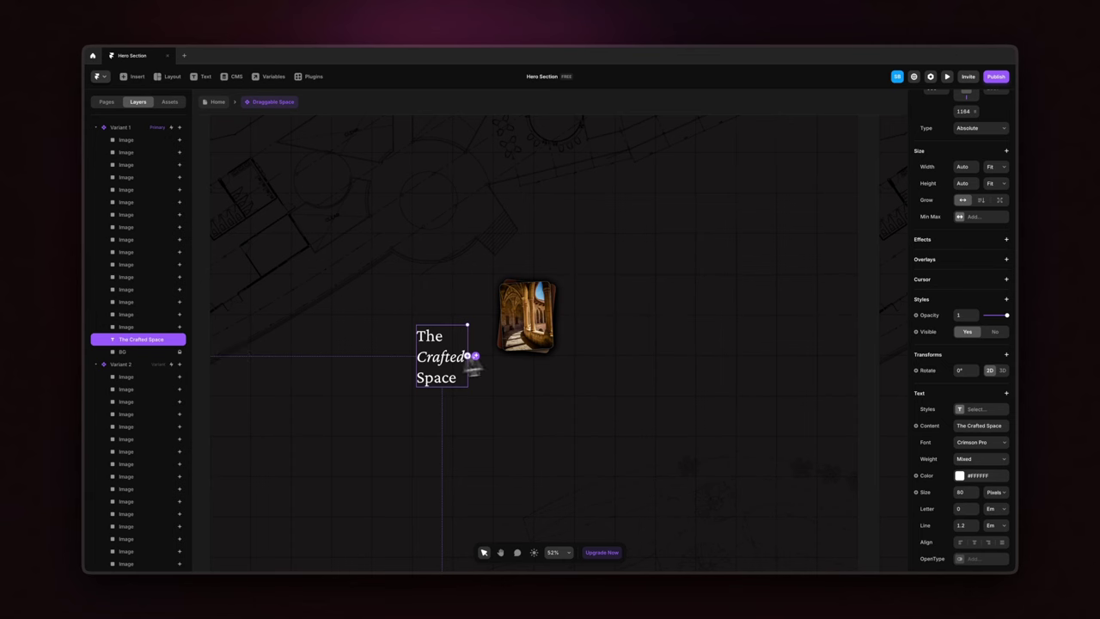
click(1006, 238)
mouse_move(998, 312)
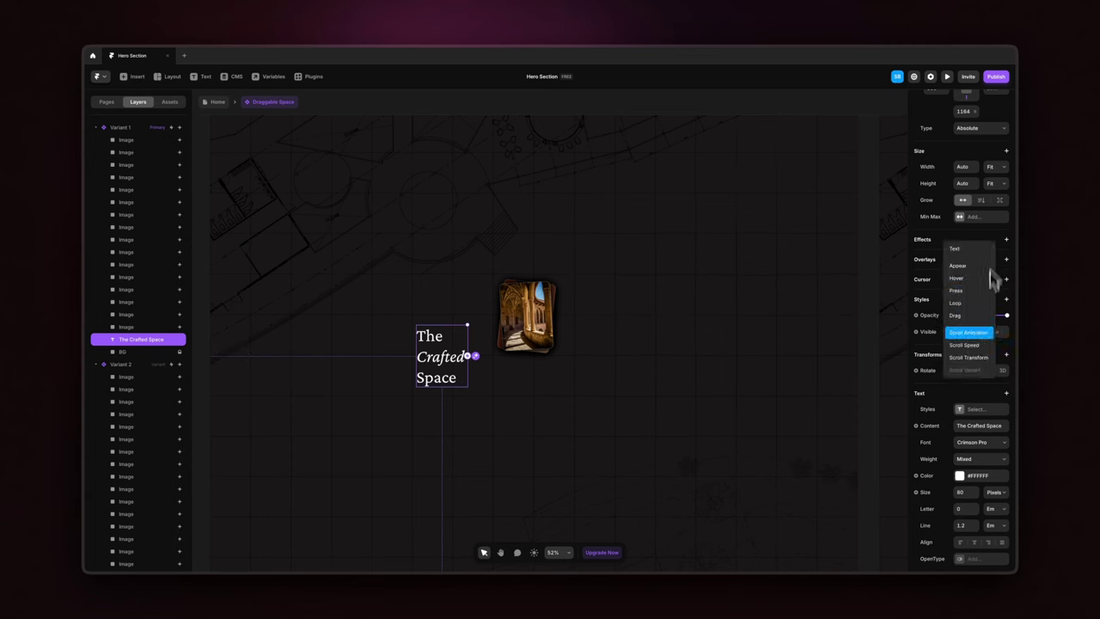
click(979, 361)
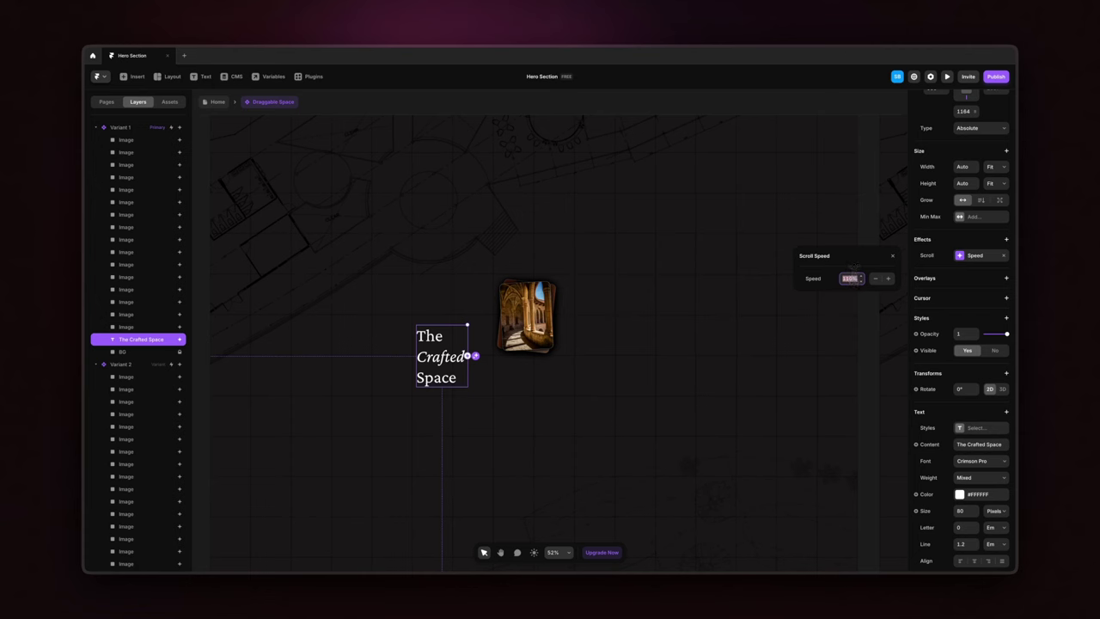
key(Return)
click(892, 256)
Add a Scroll Speed effect to the BG layer in Variant 1
click(177, 352)
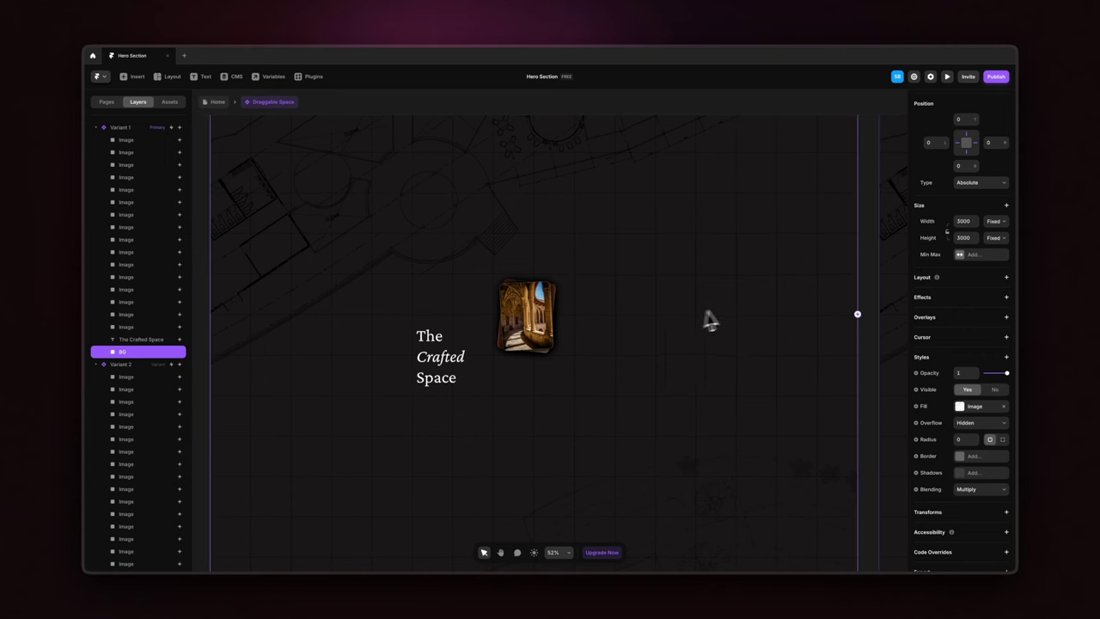
click(988, 301)
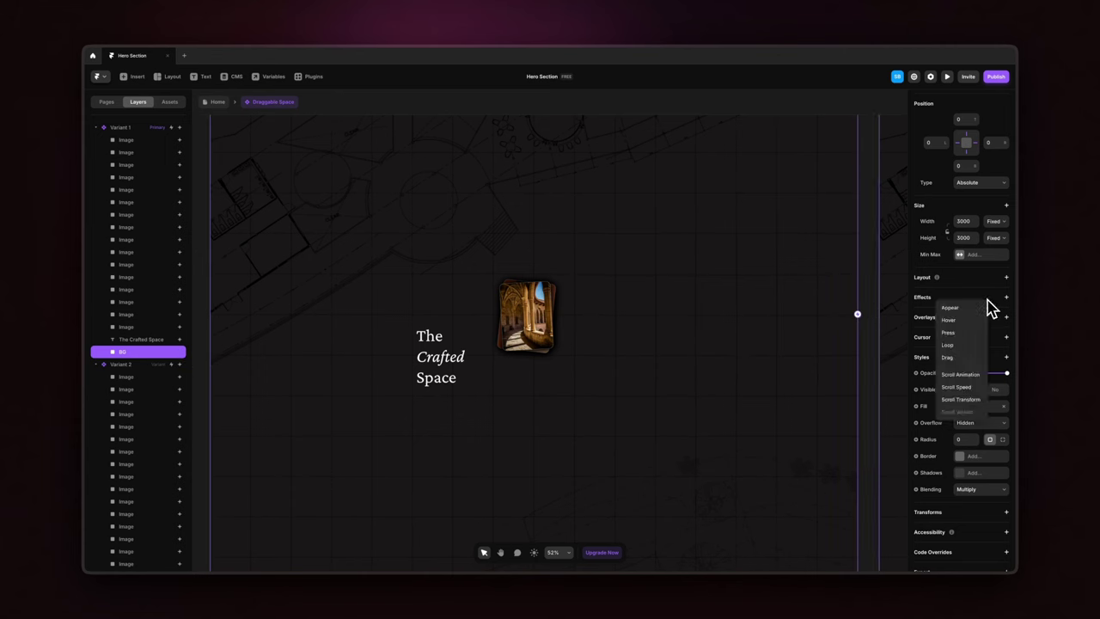
click(961, 389)
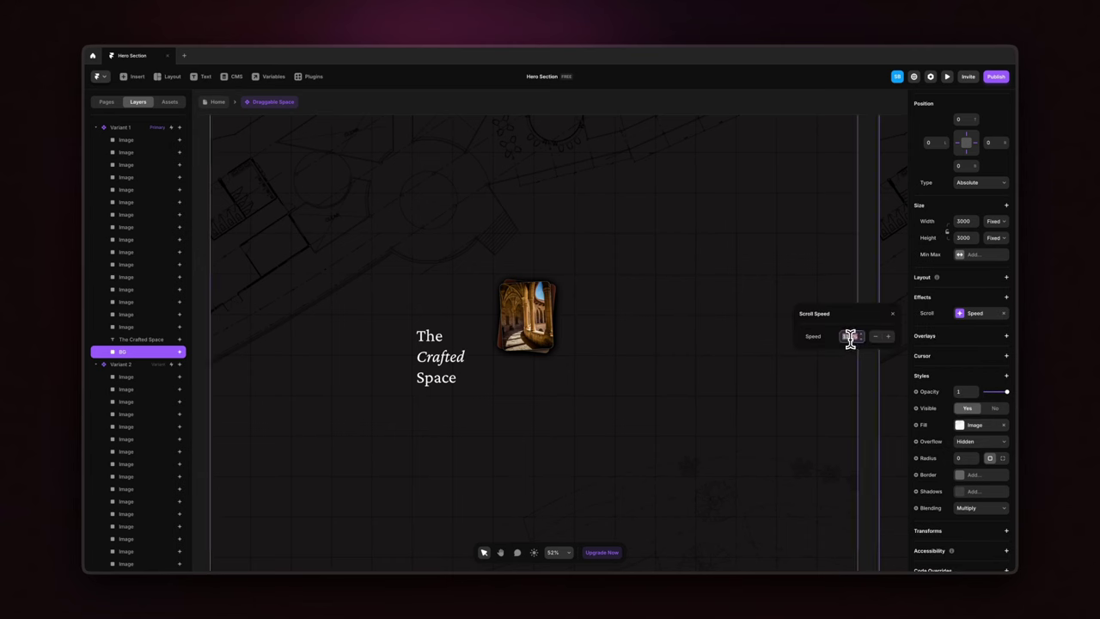
click(868, 289)
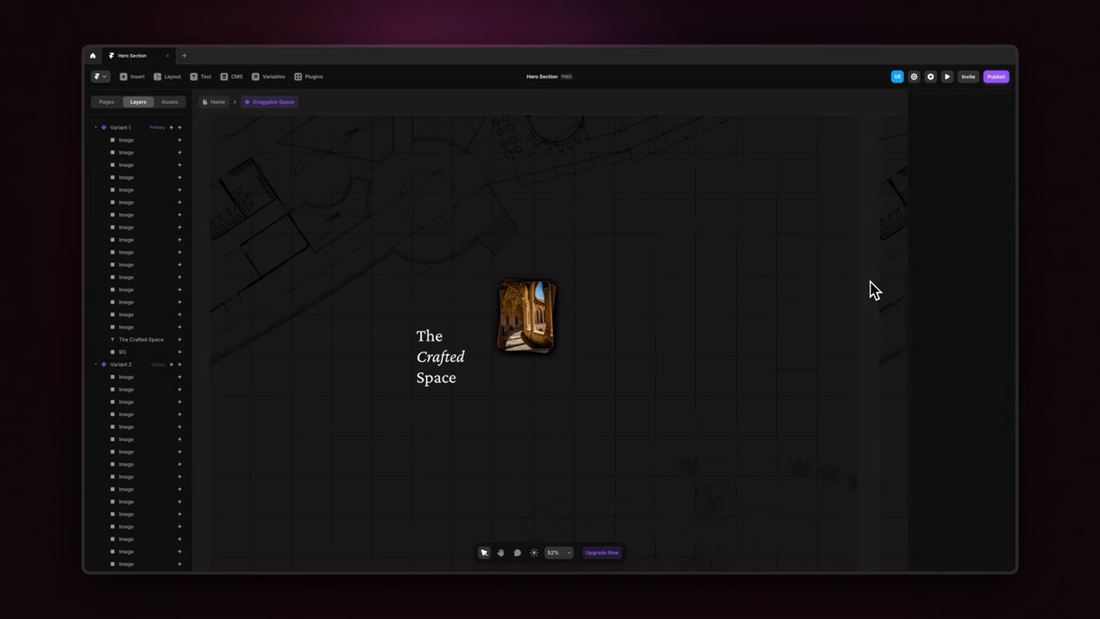
Return to the Home page and preview it, panning the photo space and scrolling between the hero and the features section
scroll(777, 287, down, 5)
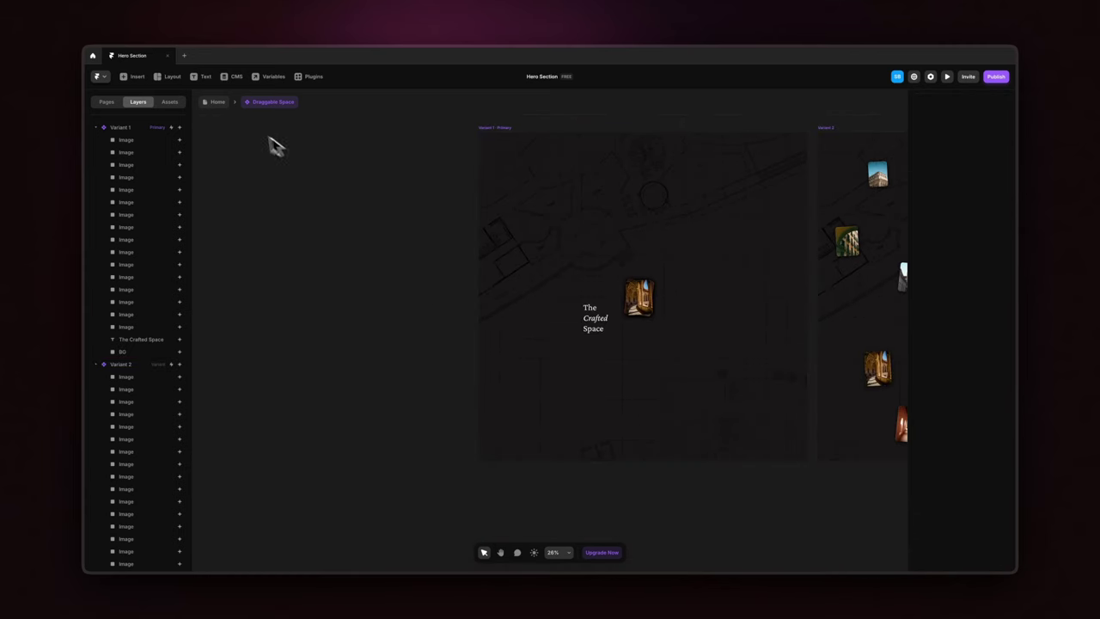
click(218, 105)
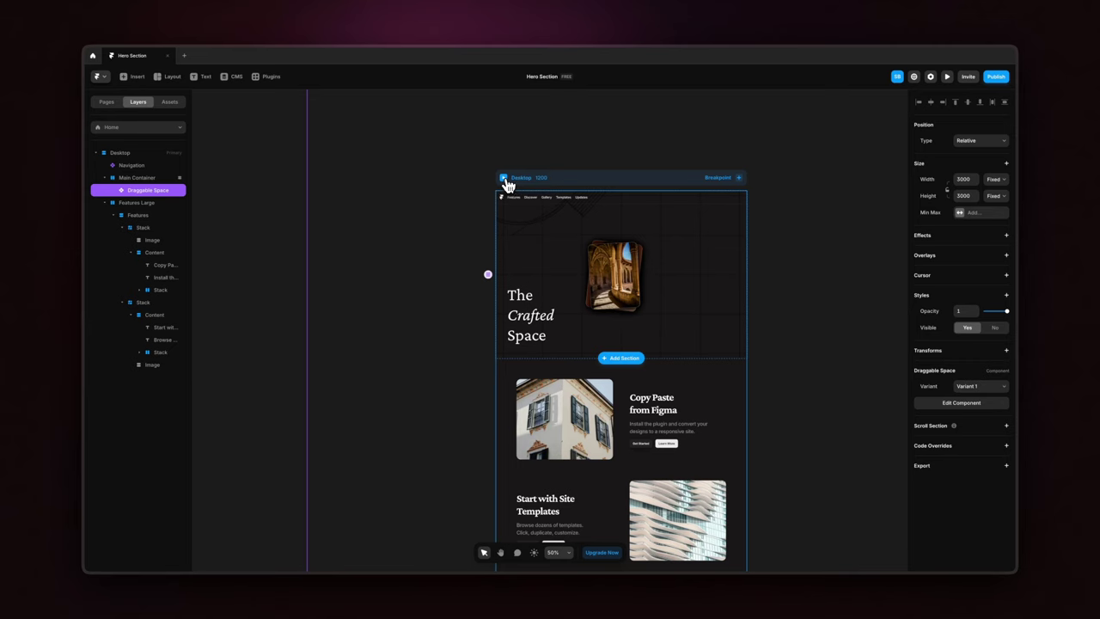
click(506, 179)
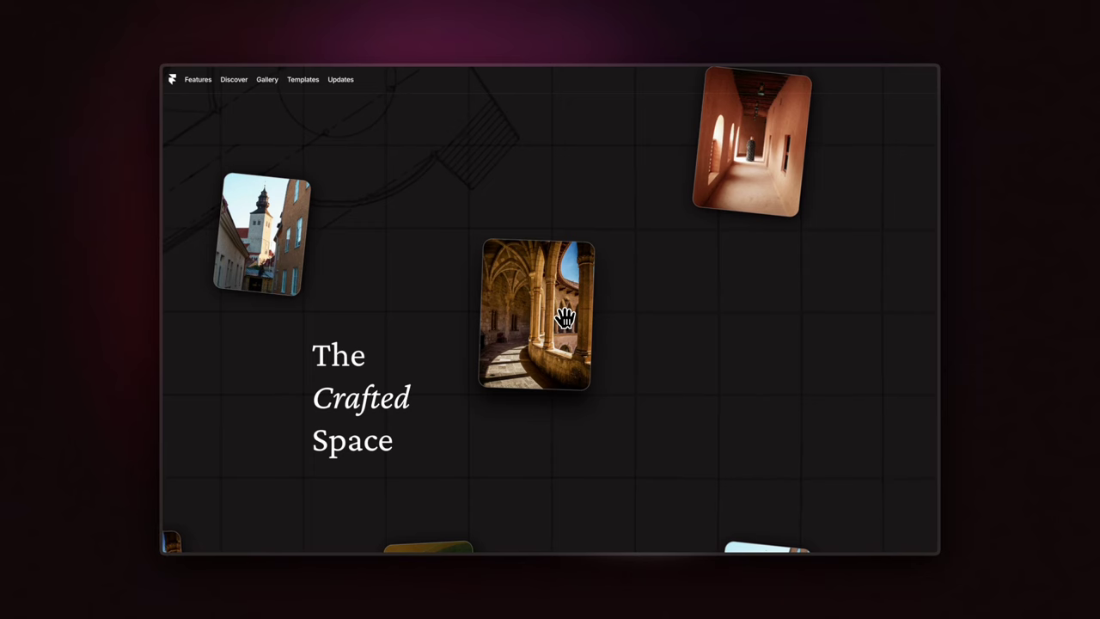
drag(742, 270, 636, 396)
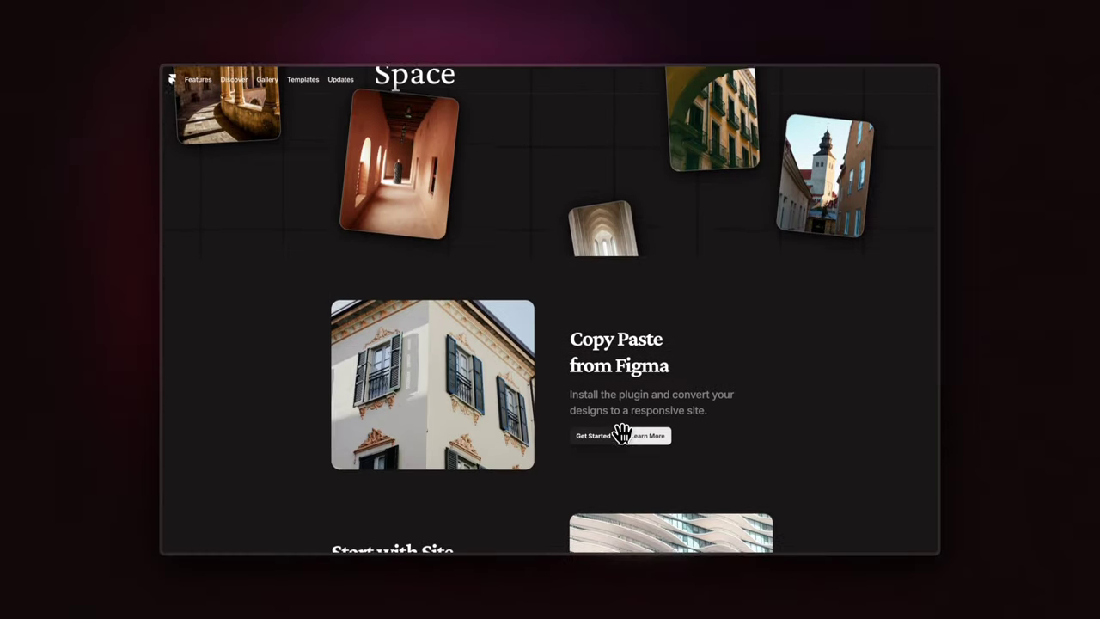
scroll(550, 309, up, 5)
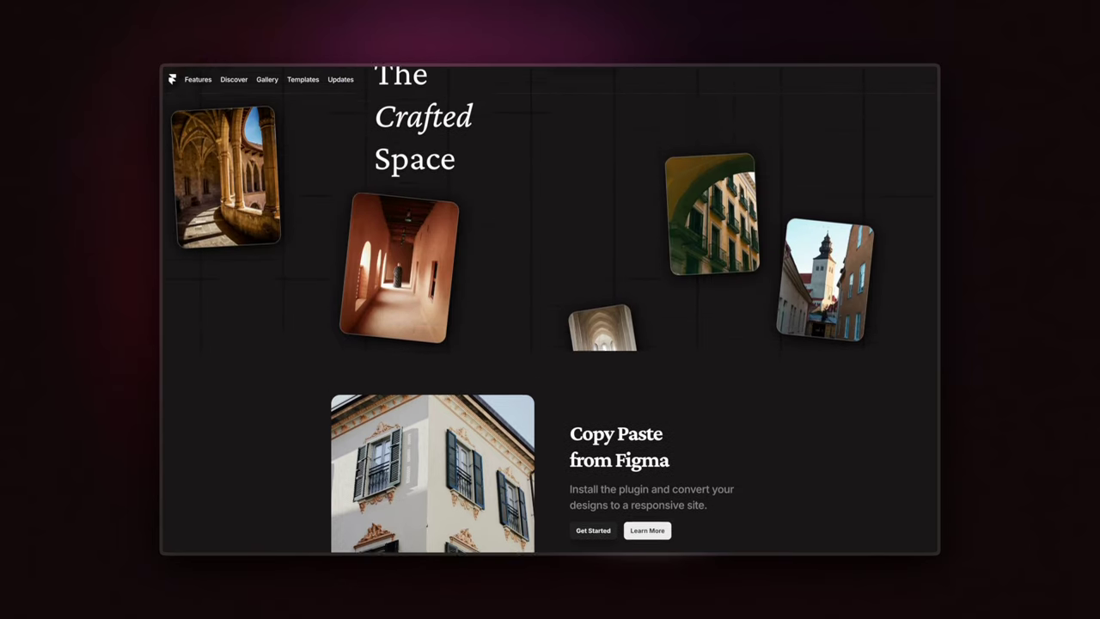
scroll(550, 309, down, 5)
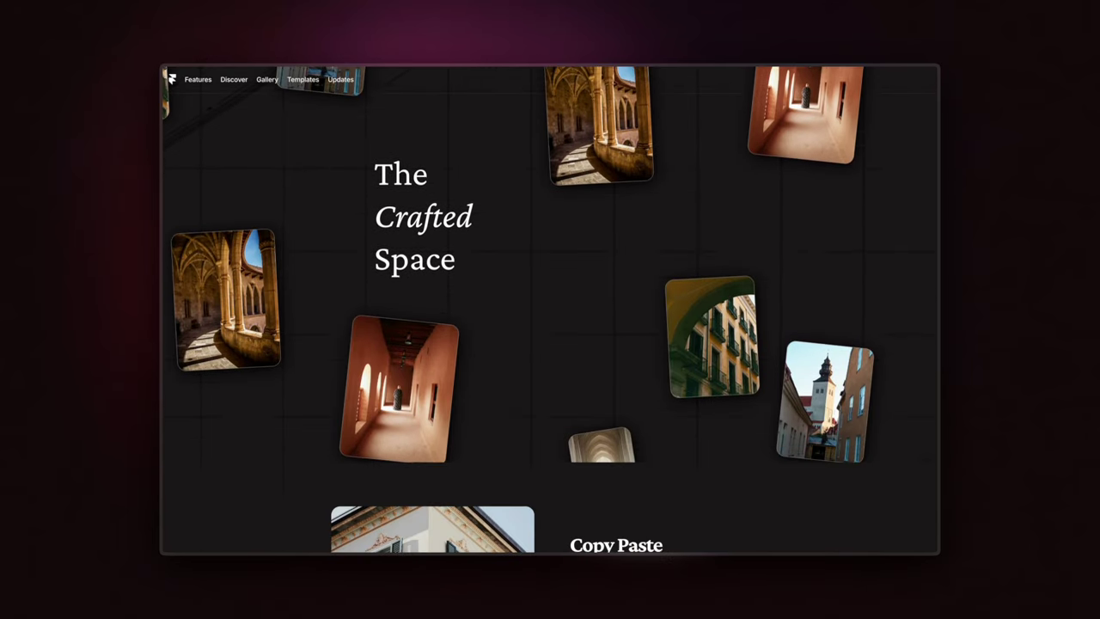
scroll(550, 309, up, 2)
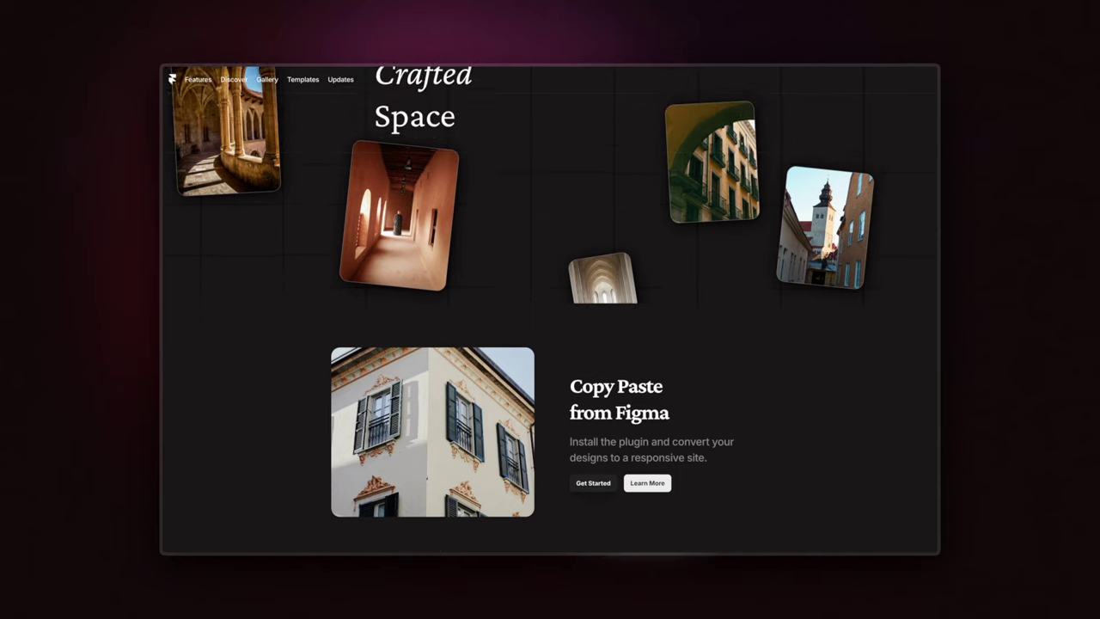
In the preview, move the red corridor photo beside the balcony photo, pan the space and scroll to both feature rows
drag(453, 203, 651, 201)
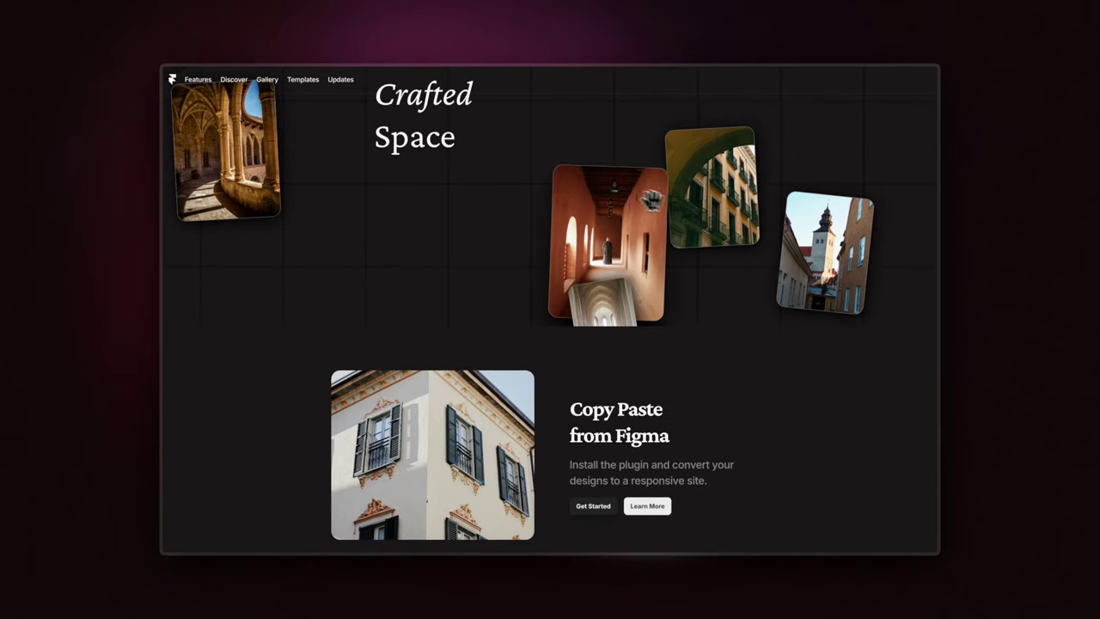
drag(519, 127, 494, 252)
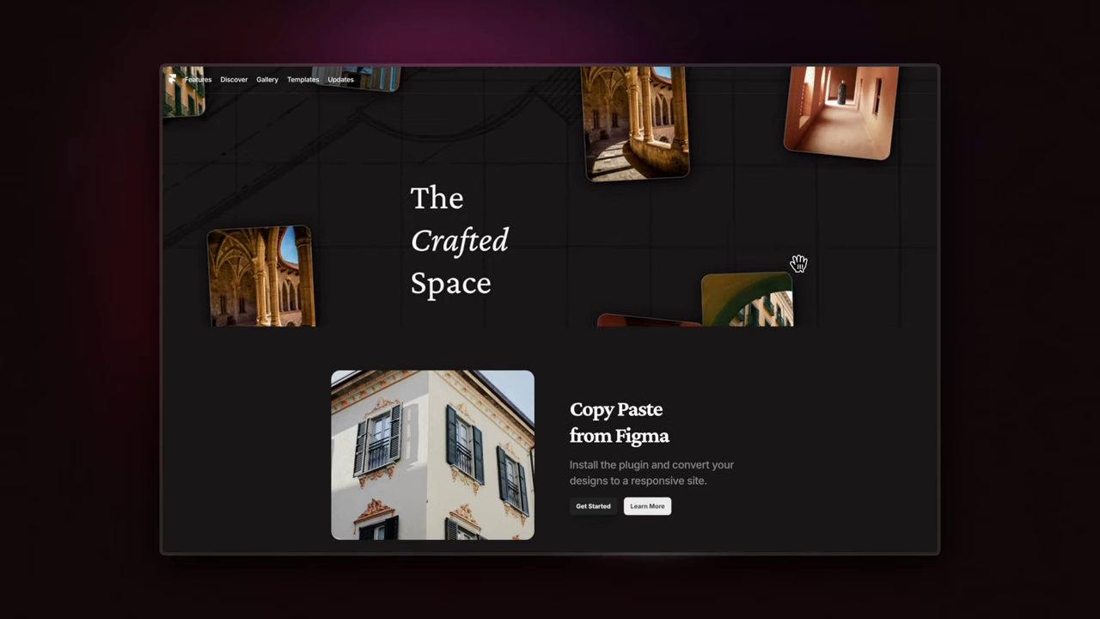
scroll(741, 272, down, 1)
scroll(742, 271, down, 3)
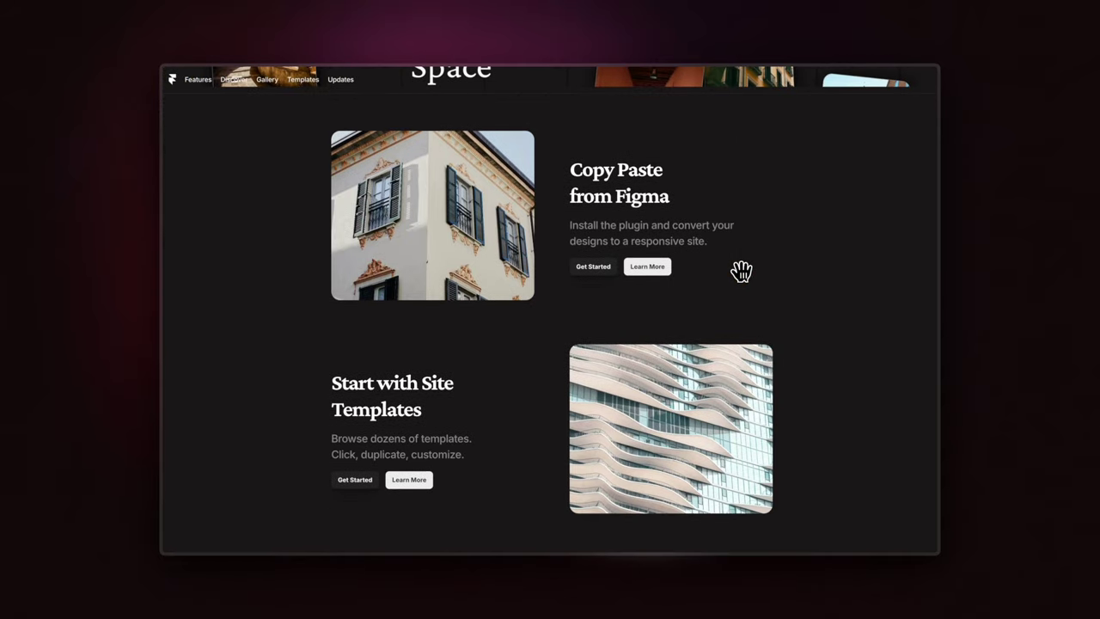